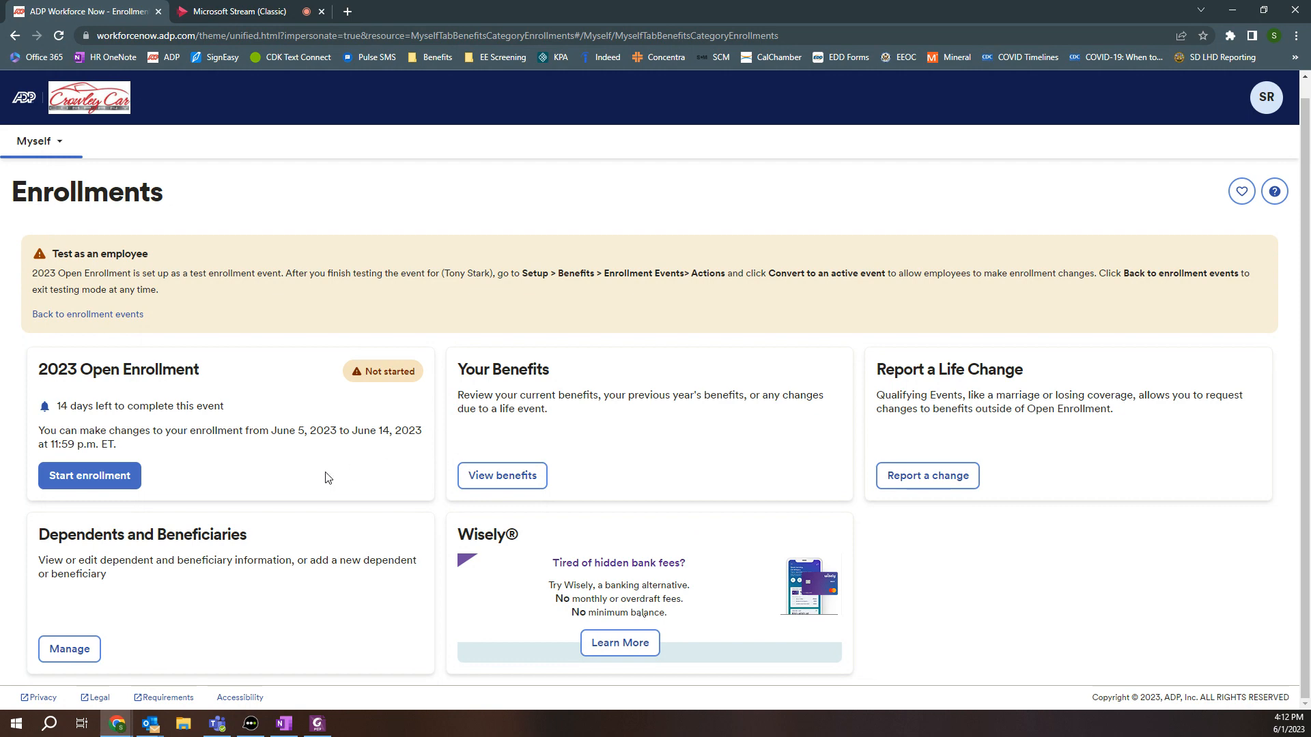
- Start the 2023 Open Enrollment event and read through its welcome page down to the AFLAC section
{"action": "left_click", "coordinate": [80, 476]}
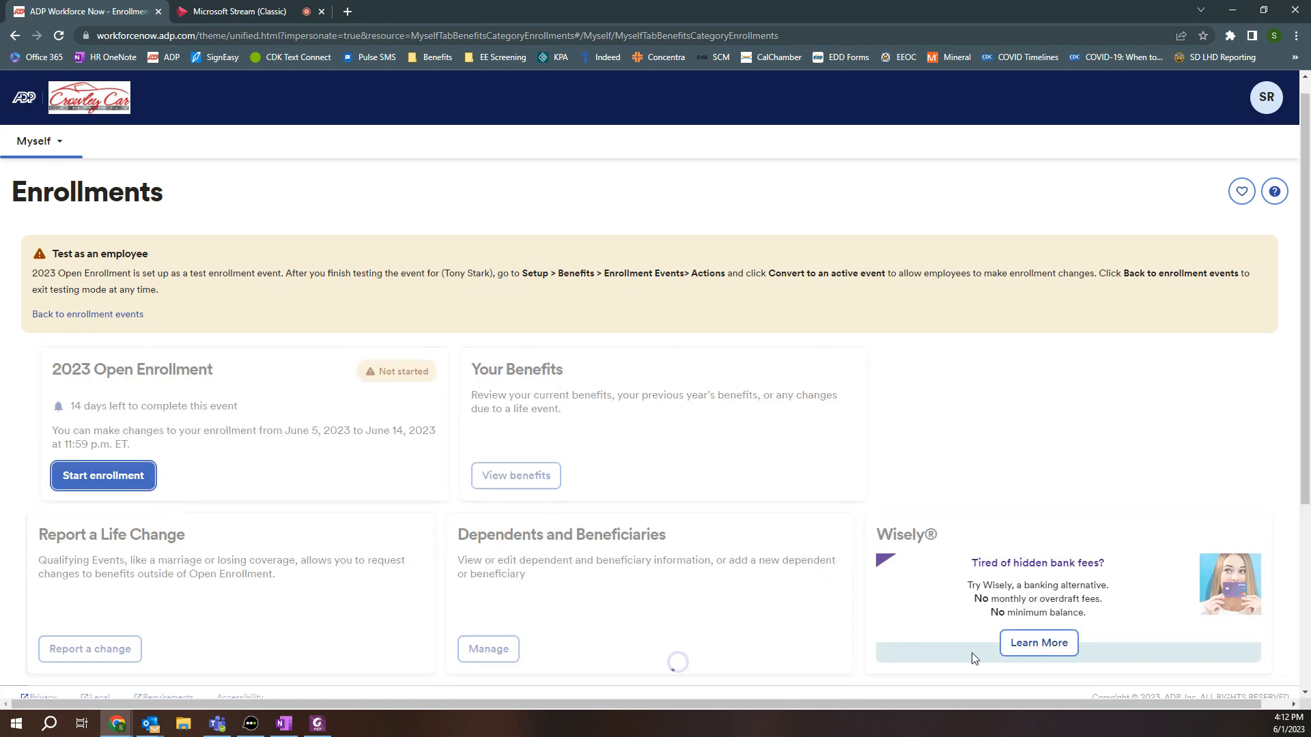
{"action": "scroll", "coordinate": [822, 549], "scroll_direction": "down", "scroll_amount": 2}
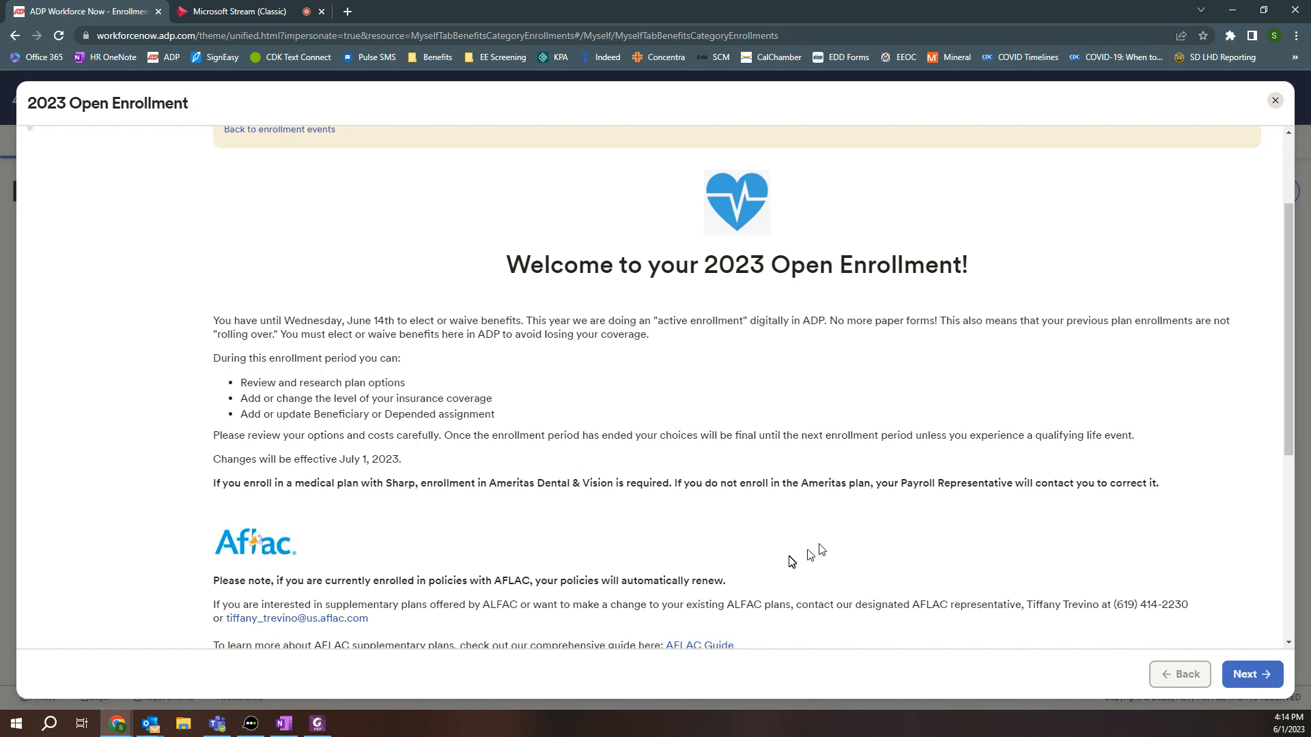
{"action": "scroll", "coordinate": [791, 562], "scroll_direction": "down", "scroll_amount": 1}
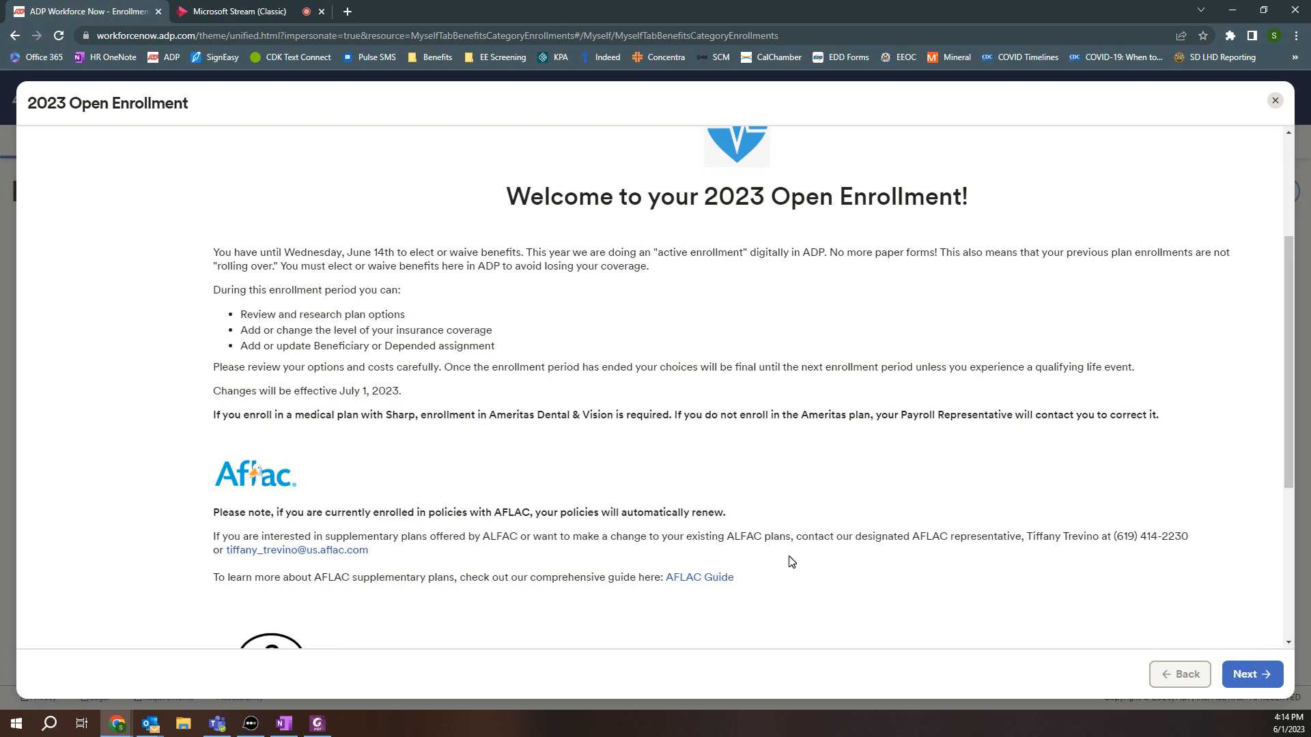
- Open the AFLAC Guide and review the product information on the supplementary insurance plans
{"action": "left_click", "coordinate": [688, 582]}
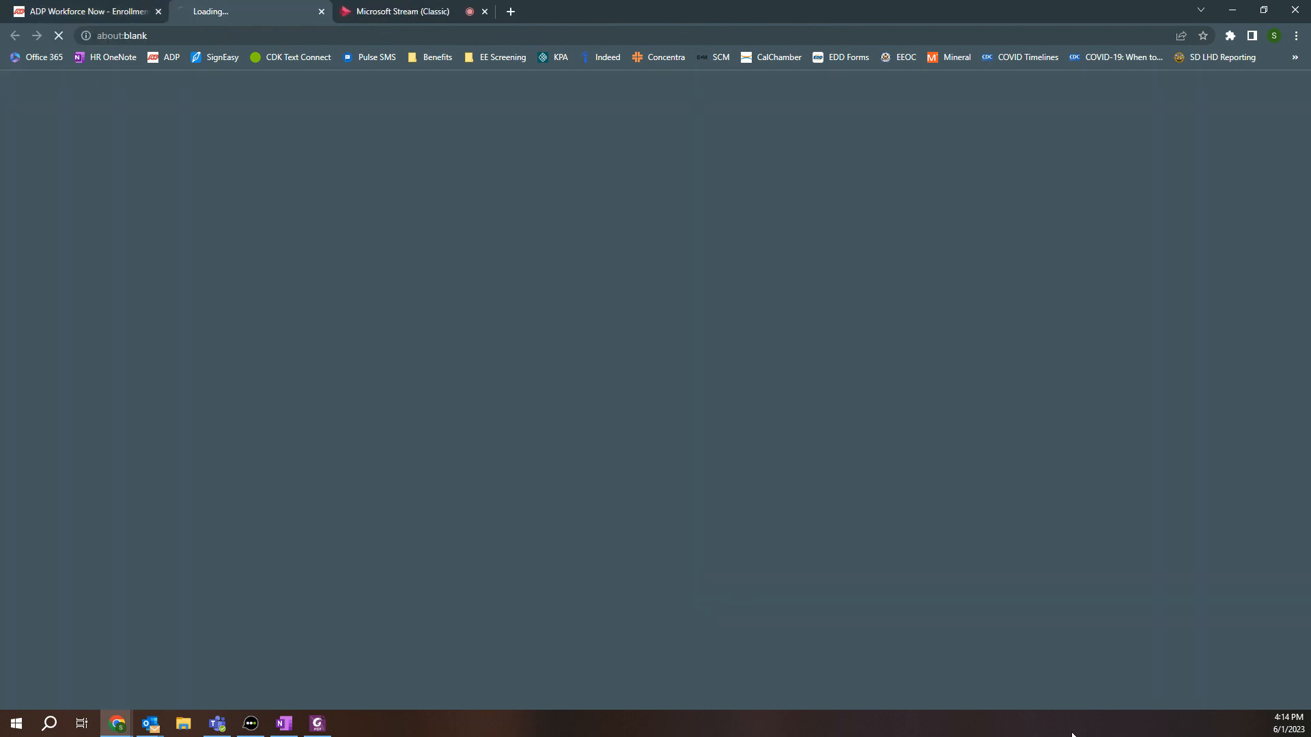
{"action": "scroll", "coordinate": [891, 586], "scroll_direction": "down", "scroll_amount": 7}
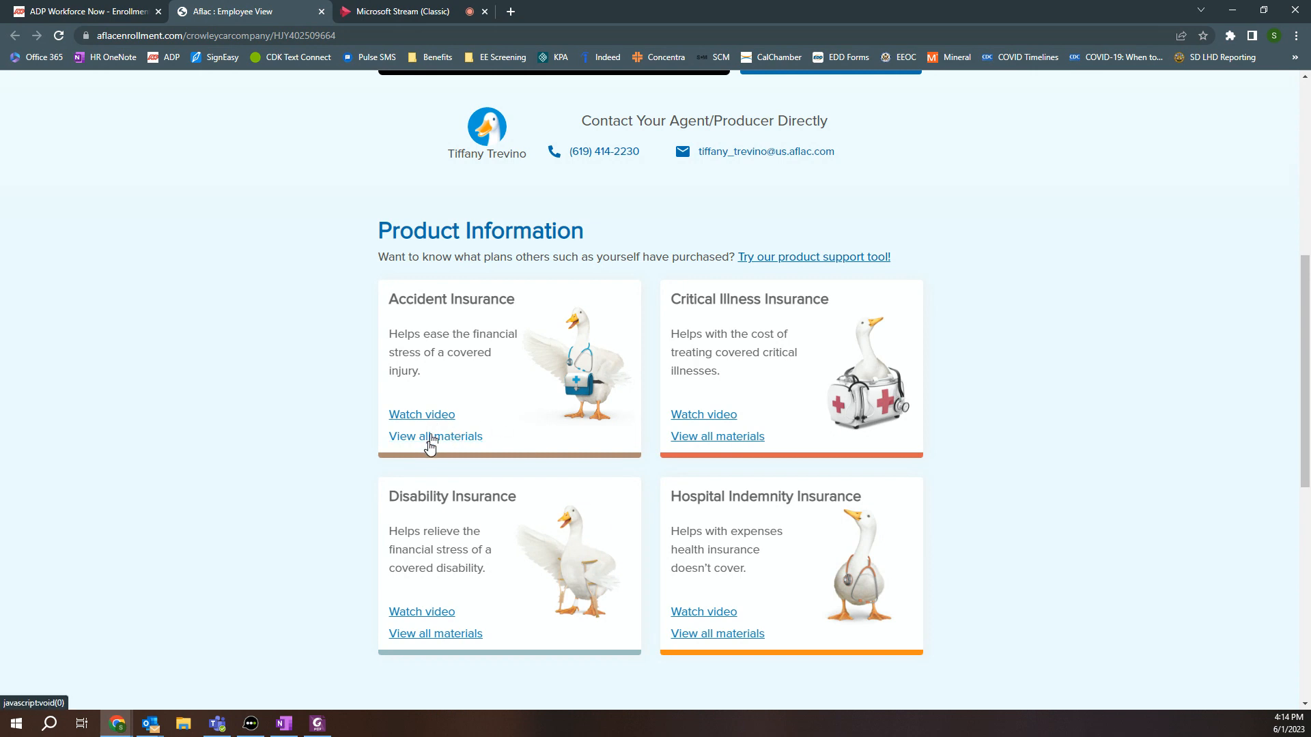
{"action": "scroll", "coordinate": [430, 445], "scroll_direction": "up", "scroll_amount": 2}
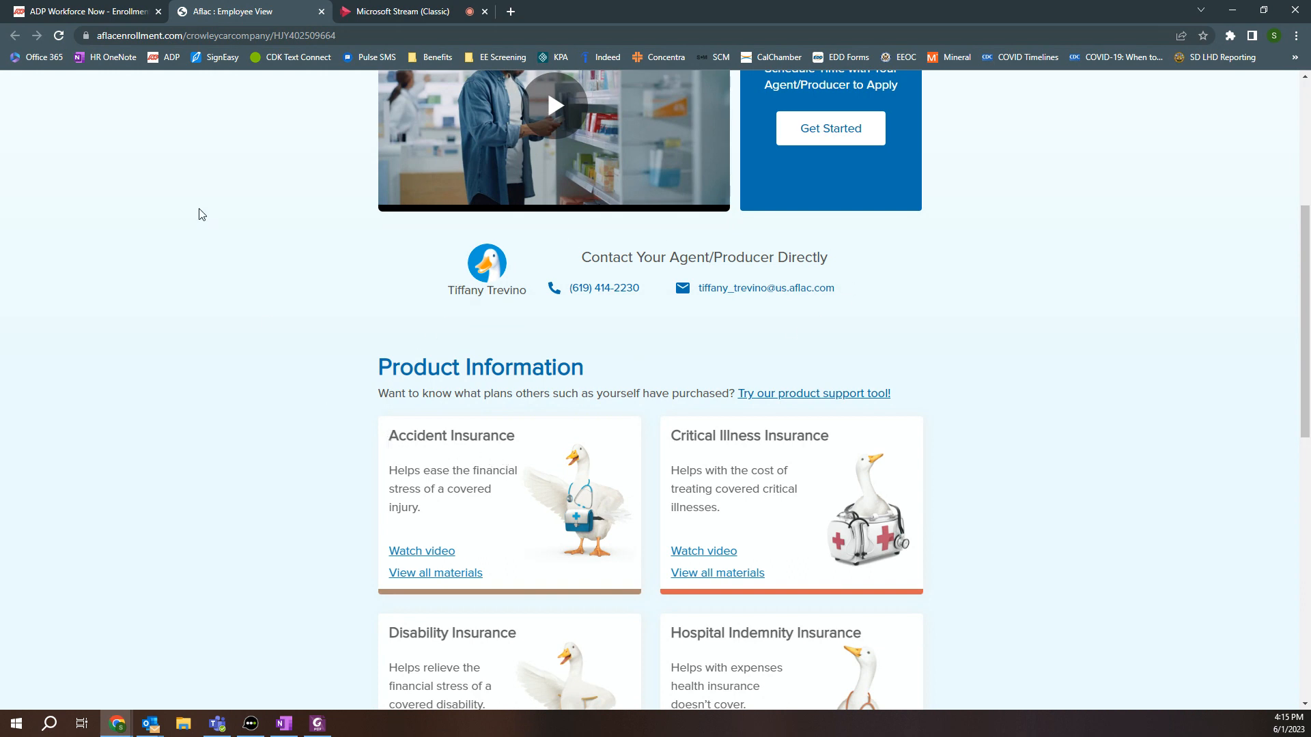
- Return to the ADP enrollment page, review the rest of the welcome information and continue to Manage Dependents
{"action": "left_click", "coordinate": [119, 17]}
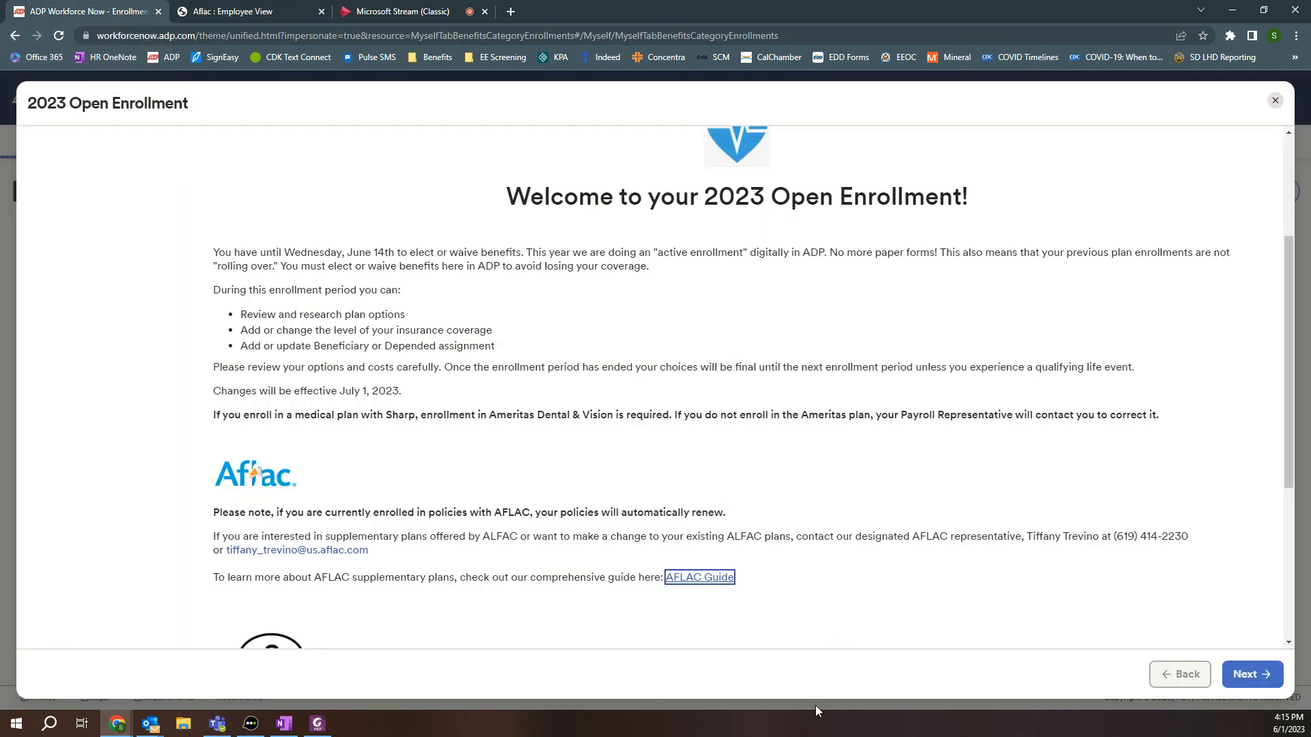
{"action": "scroll", "coordinate": [860, 538], "scroll_direction": "down", "scroll_amount": 4}
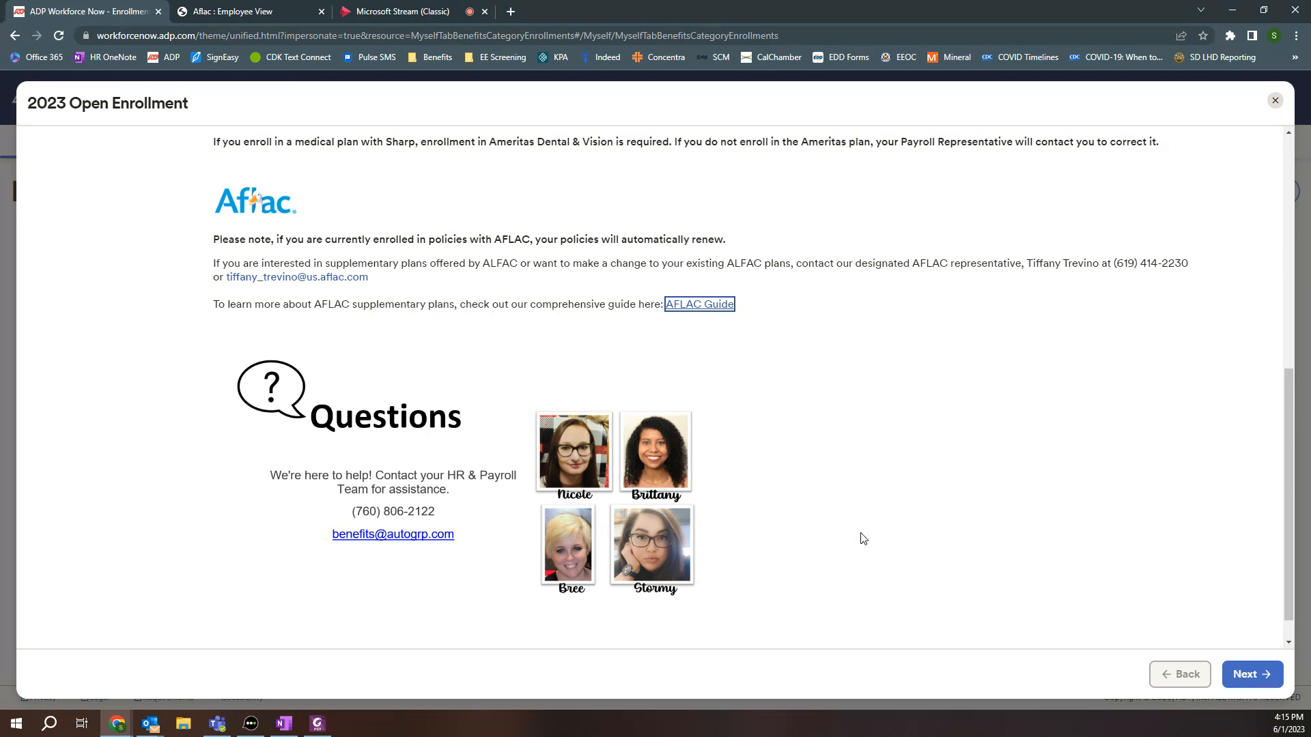
{"action": "left_click", "coordinate": [1270, 675]}
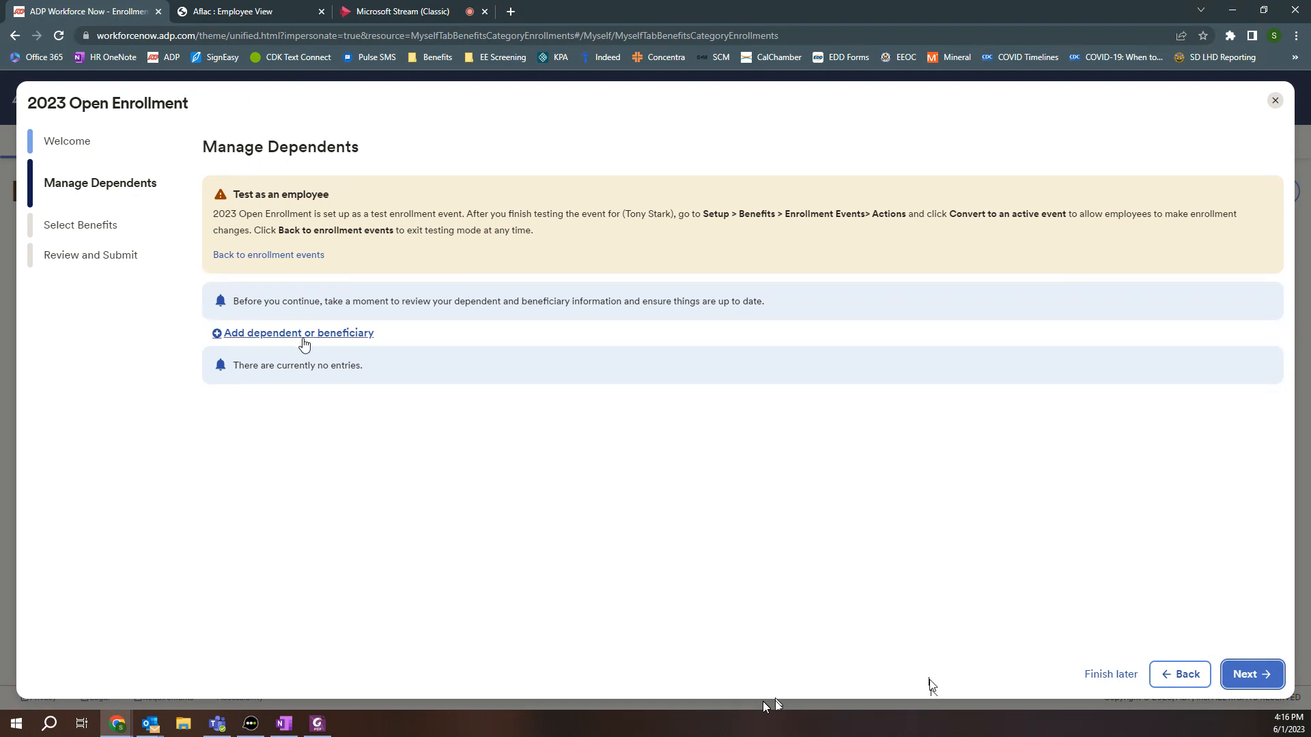
{"action": "left_click", "coordinate": [304, 336]}
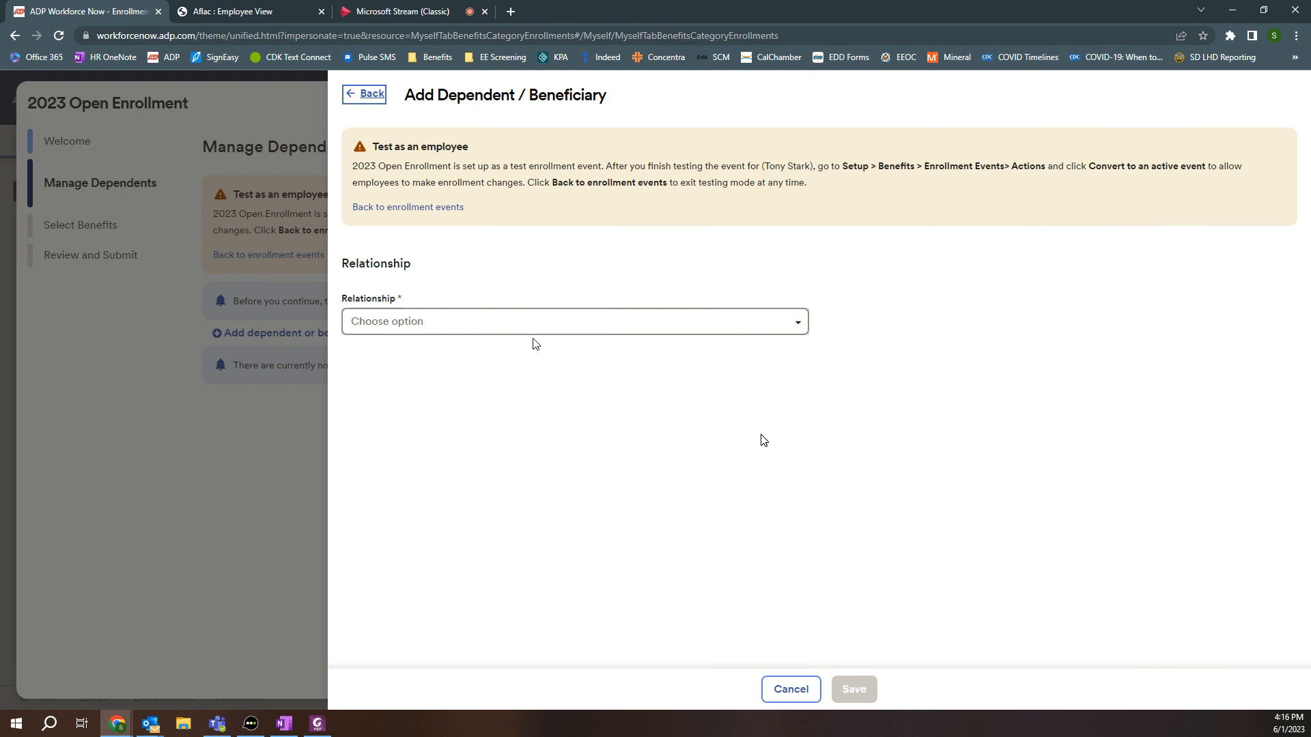
{"action": "left_click", "coordinate": [467, 329]}
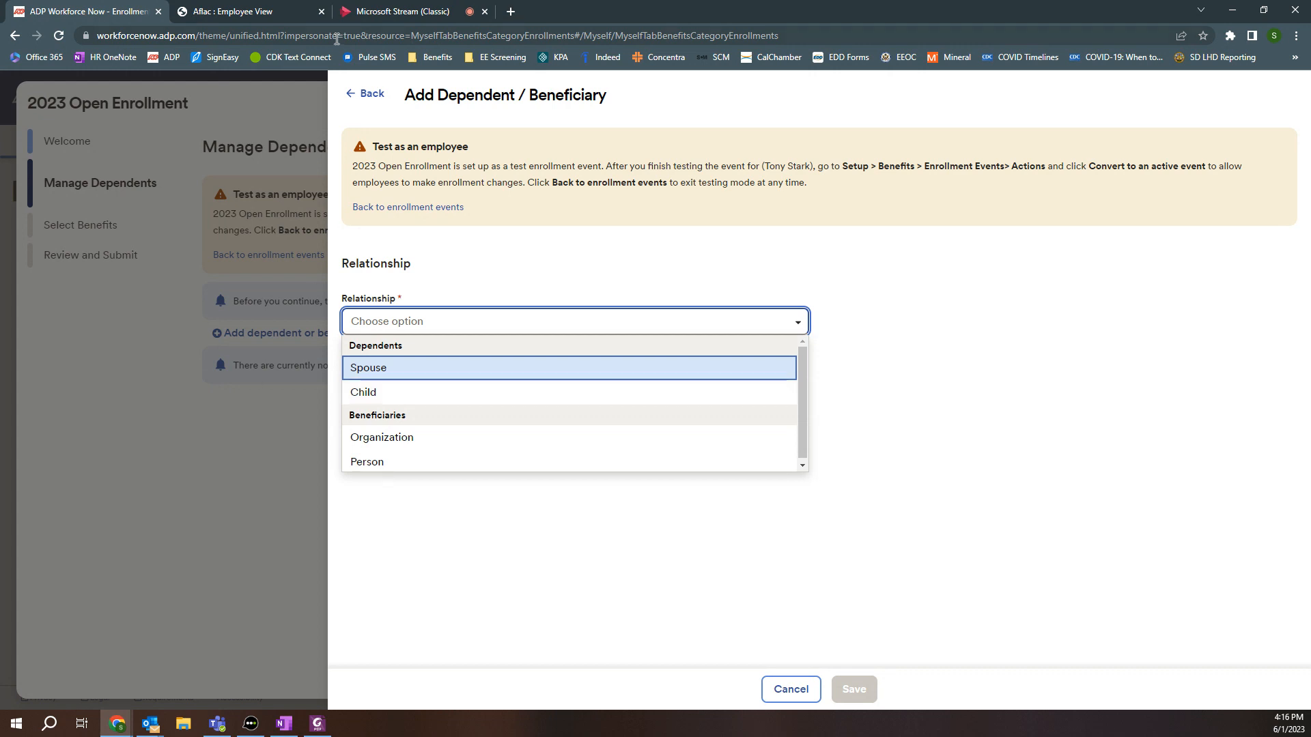
{"action": "left_click", "coordinate": [369, 94]}
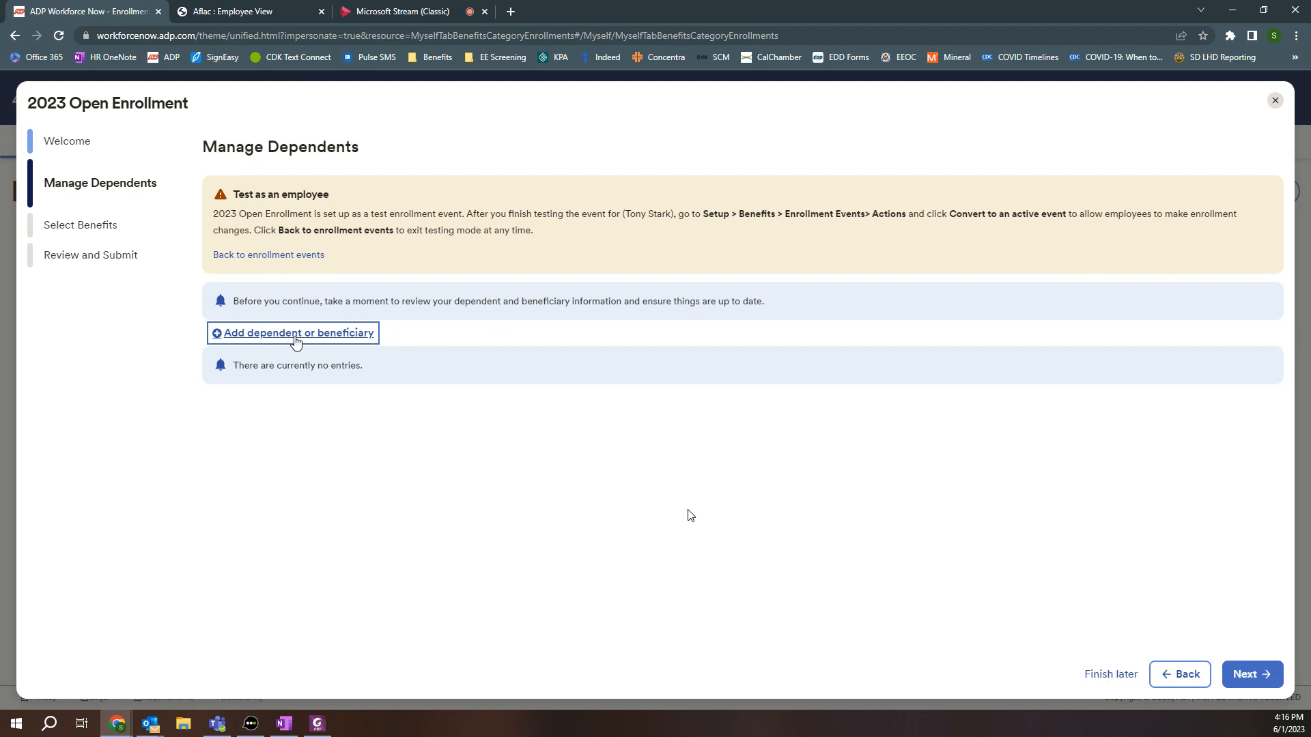
- Start adding a beneficiary with the relationship Person, and enter Spouse as how this person is known
{"action": "left_click", "coordinate": [295, 340]}
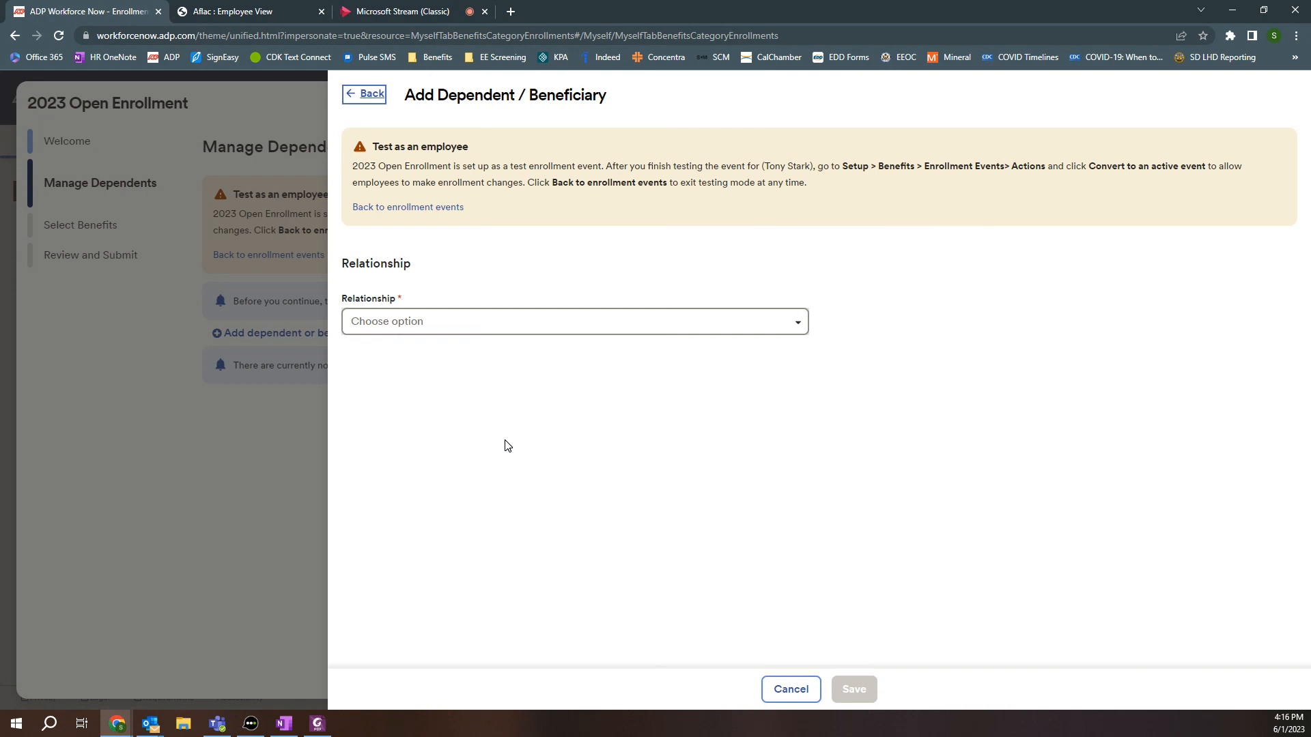
{"action": "left_click", "coordinate": [480, 325]}
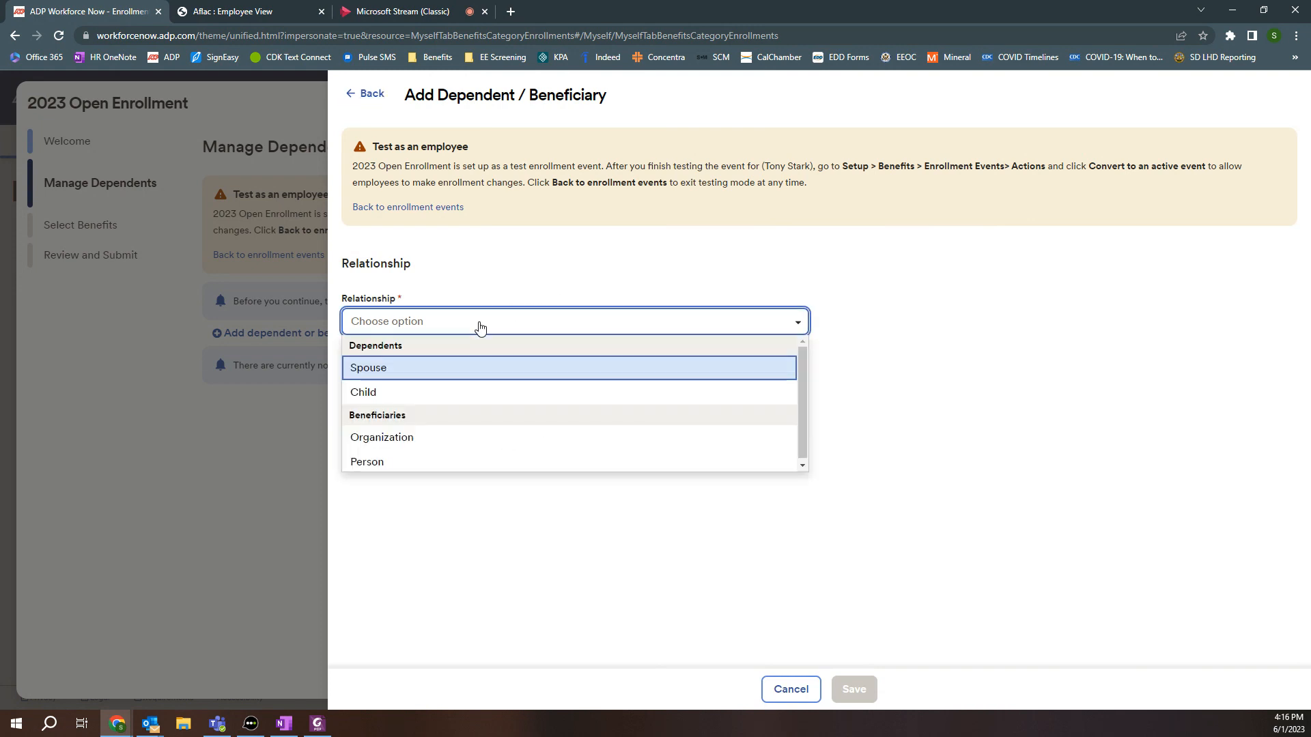
{"action": "left_click", "coordinate": [398, 460]}
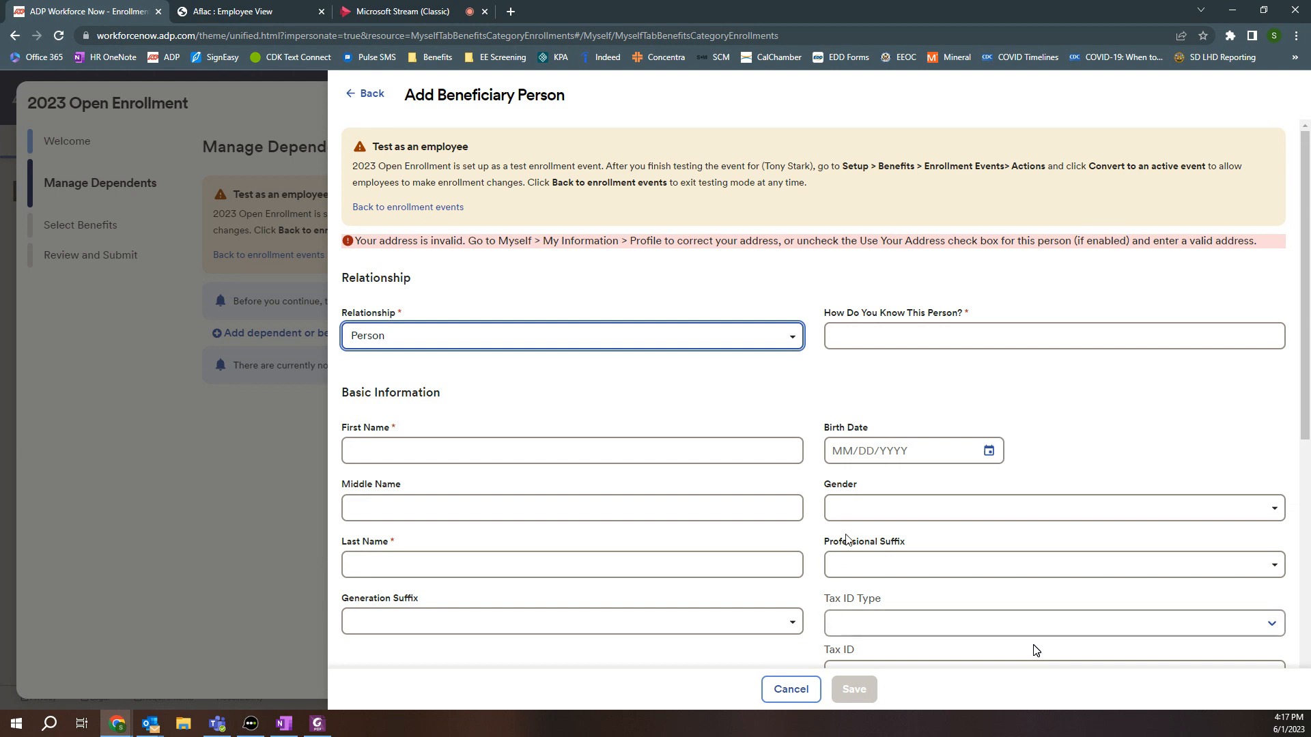
{"action": "left_click", "coordinate": [903, 333]}
{"action": "type", "text": "Spouse"}
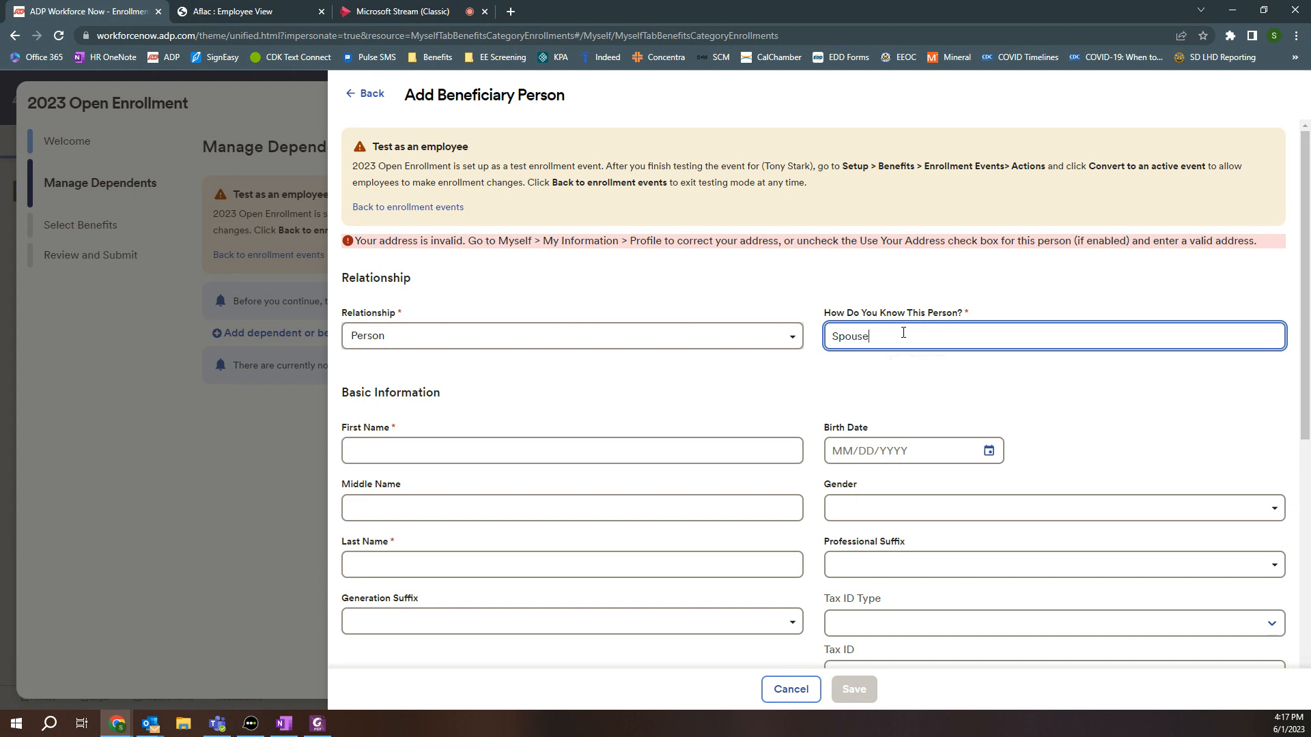
- Fill in the beneficiary's first name, last name and birth date, and set the gender to Male
{"action": "key", "text": "Tab"}
{"action": "type", "text": "Captain"}
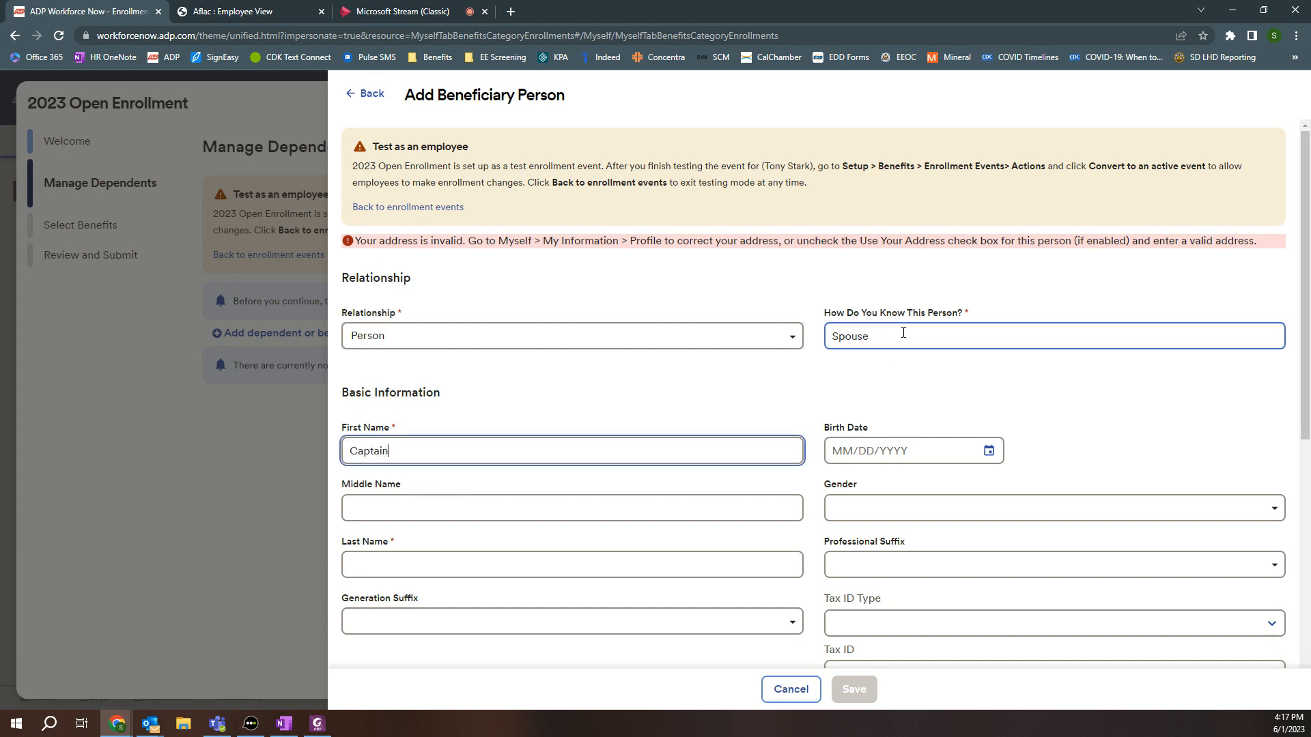
{"action": "key", "text": "Tab"}
{"action": "key", "text": "Tab"}
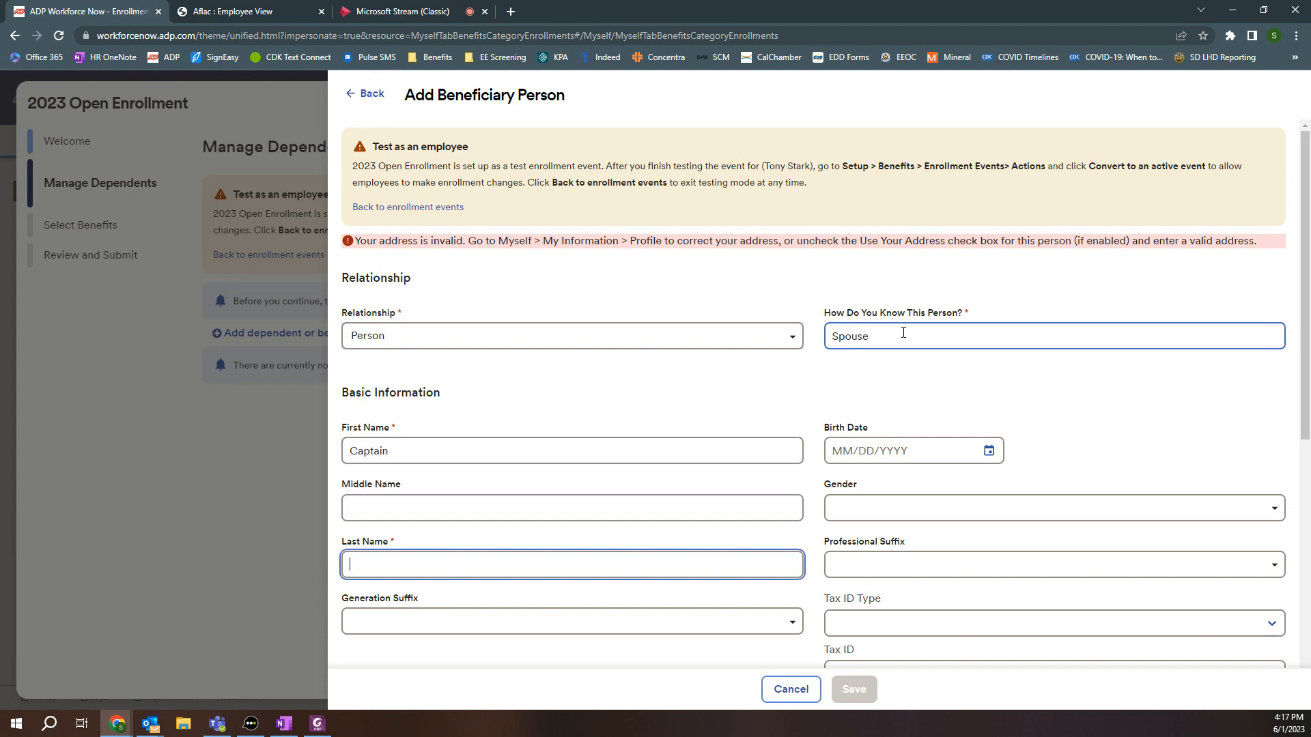
{"action": "type", "text": "America"}
{"action": "key", "text": "Tab"}
{"action": "key", "text": "Tab"}
{"action": "type", "text": "01/01/"}
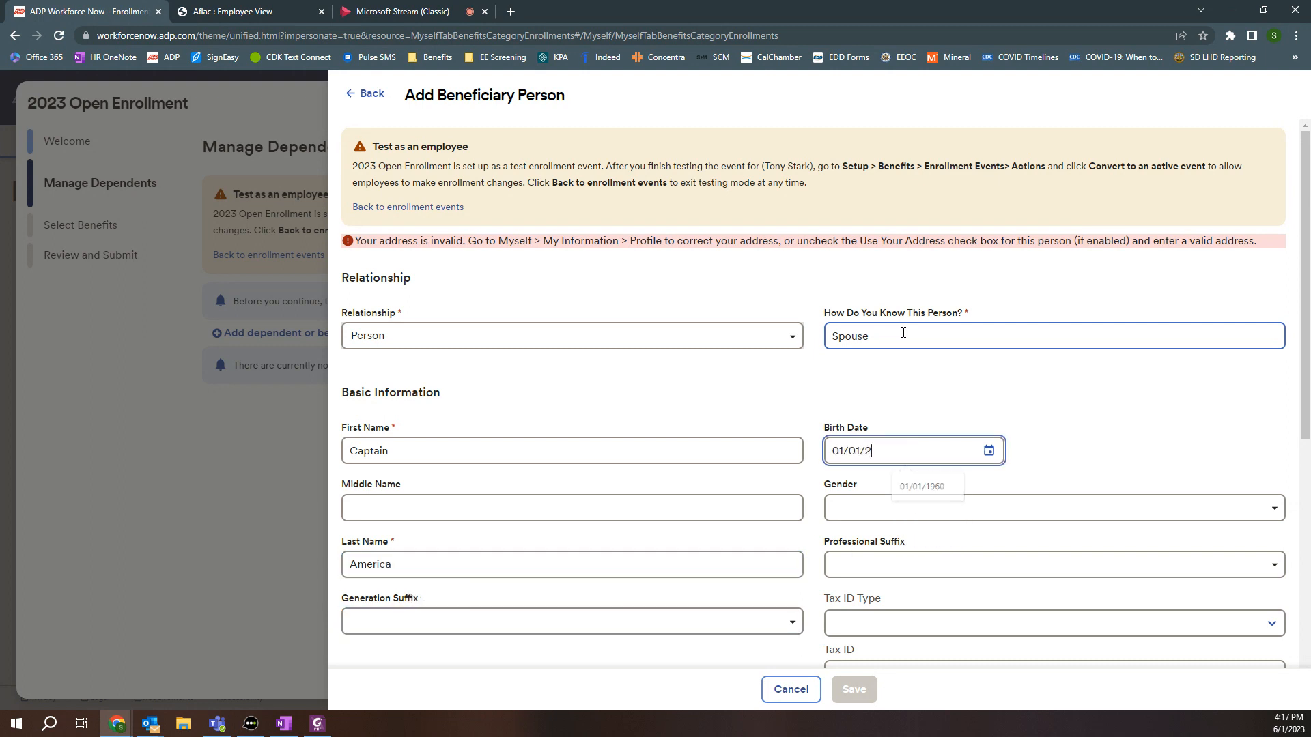
{"action": "type", "text": "1960"}
{"action": "key", "text": "Tab"}
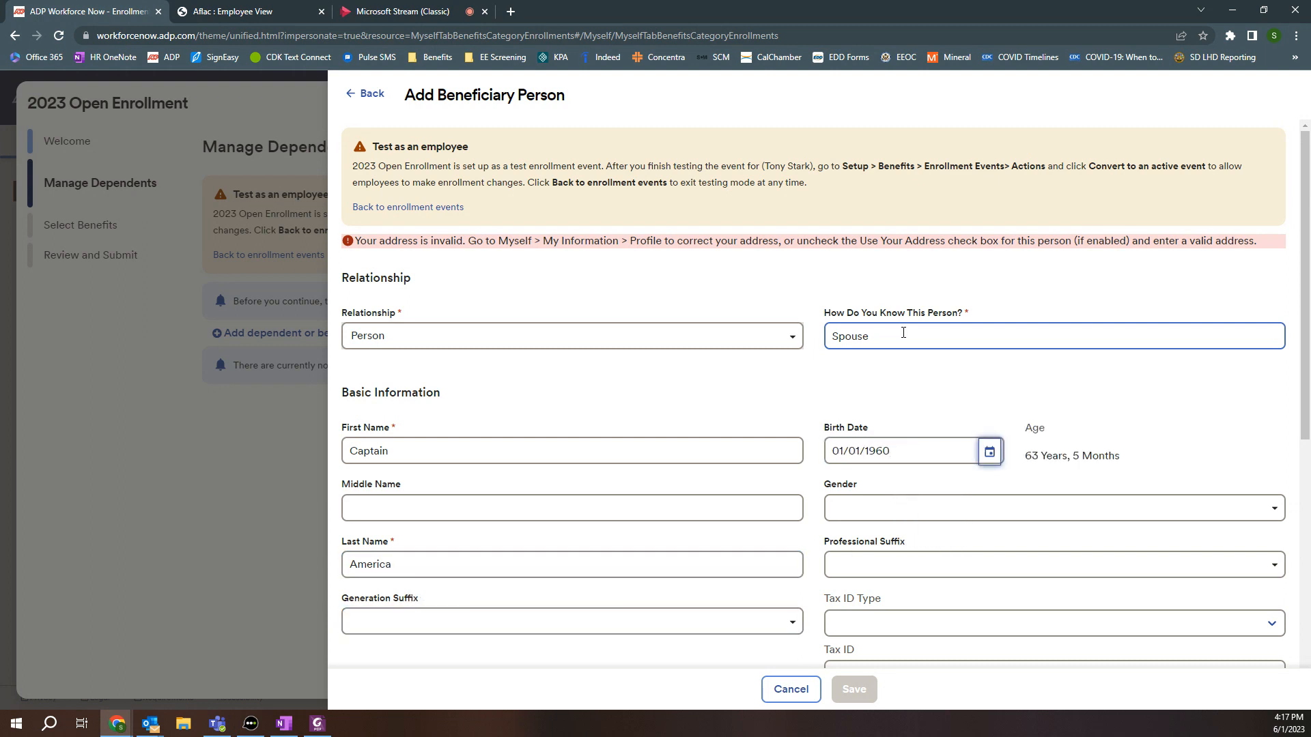
{"action": "left_click", "coordinate": [872, 509]}
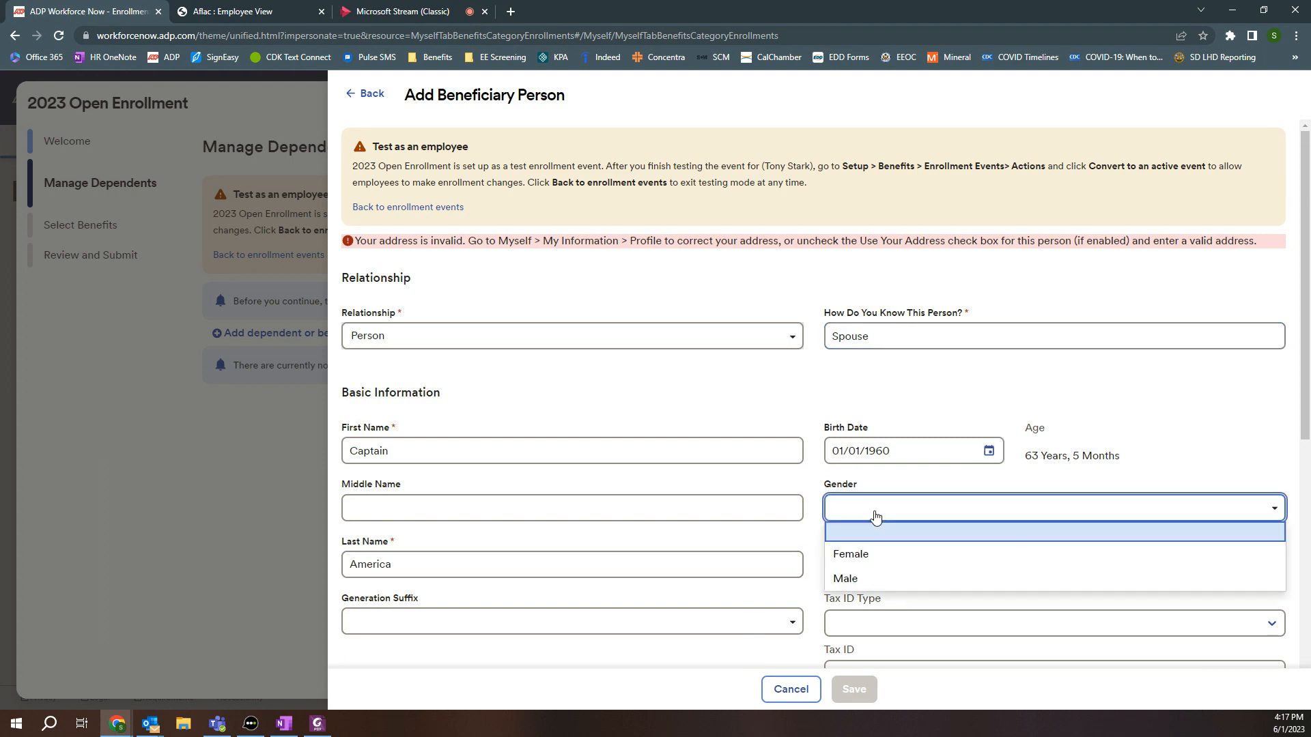
{"action": "left_click", "coordinate": [859, 580]}
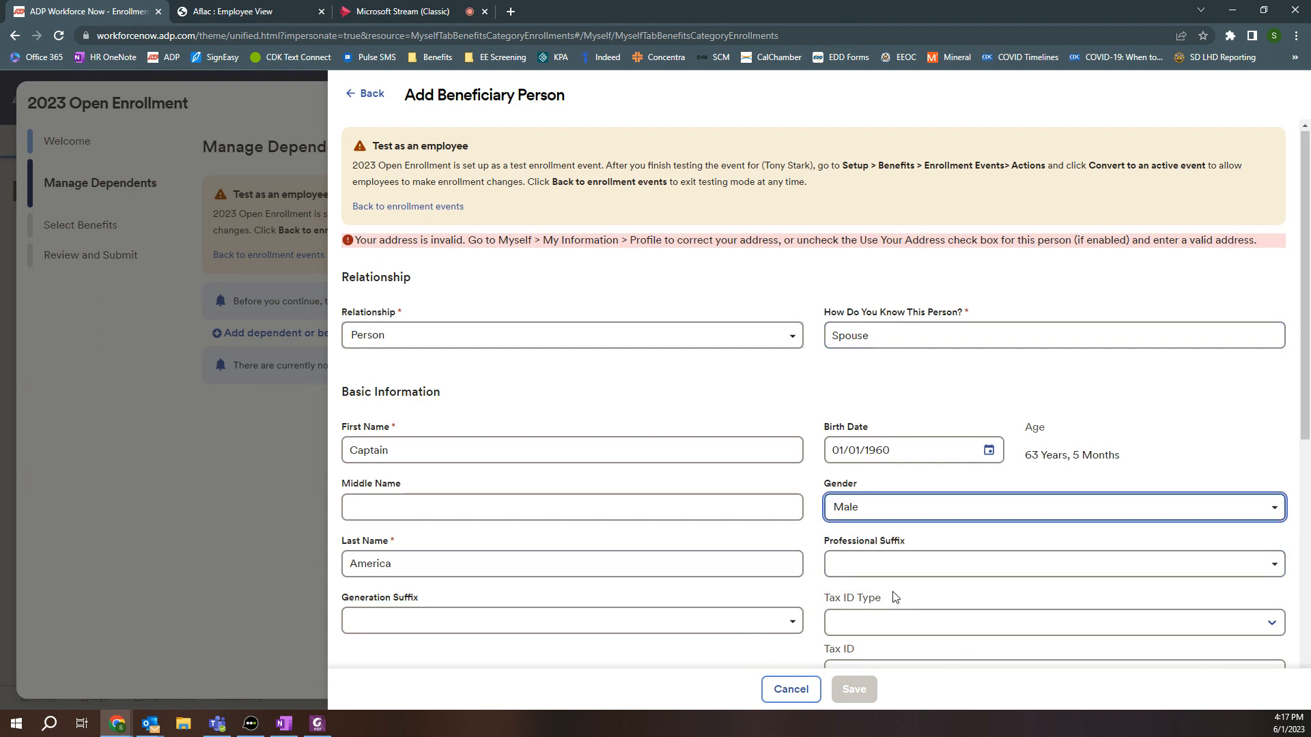
- Set the beneficiary's tax ID type to United States Social Security Number (SSN), and enter the tax ID in both fields
{"action": "scroll", "coordinate": [891, 590], "scroll_direction": "down", "scroll_amount": 2}
{"action": "left_click", "coordinate": [852, 484]}
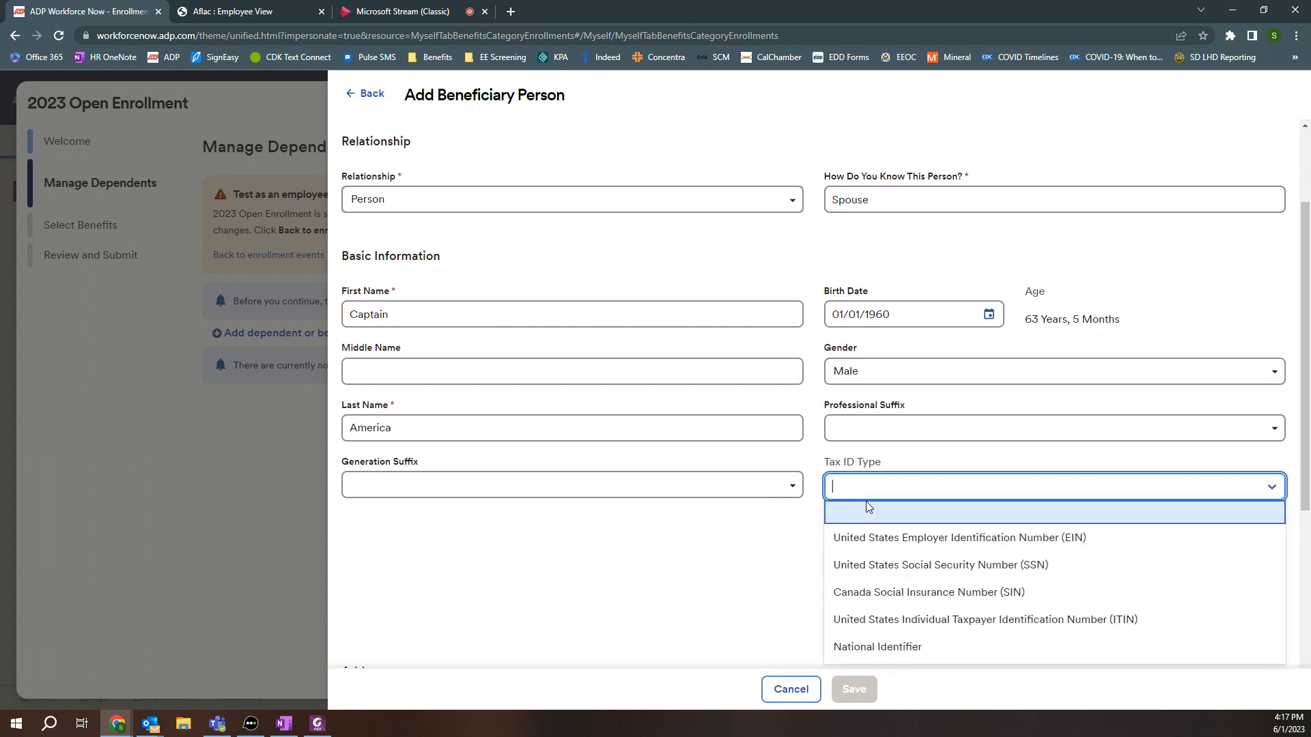
{"action": "left_click", "coordinate": [920, 566]}
{"action": "left_click", "coordinate": [965, 537]}
{"action": "type", "text": "123456789"}
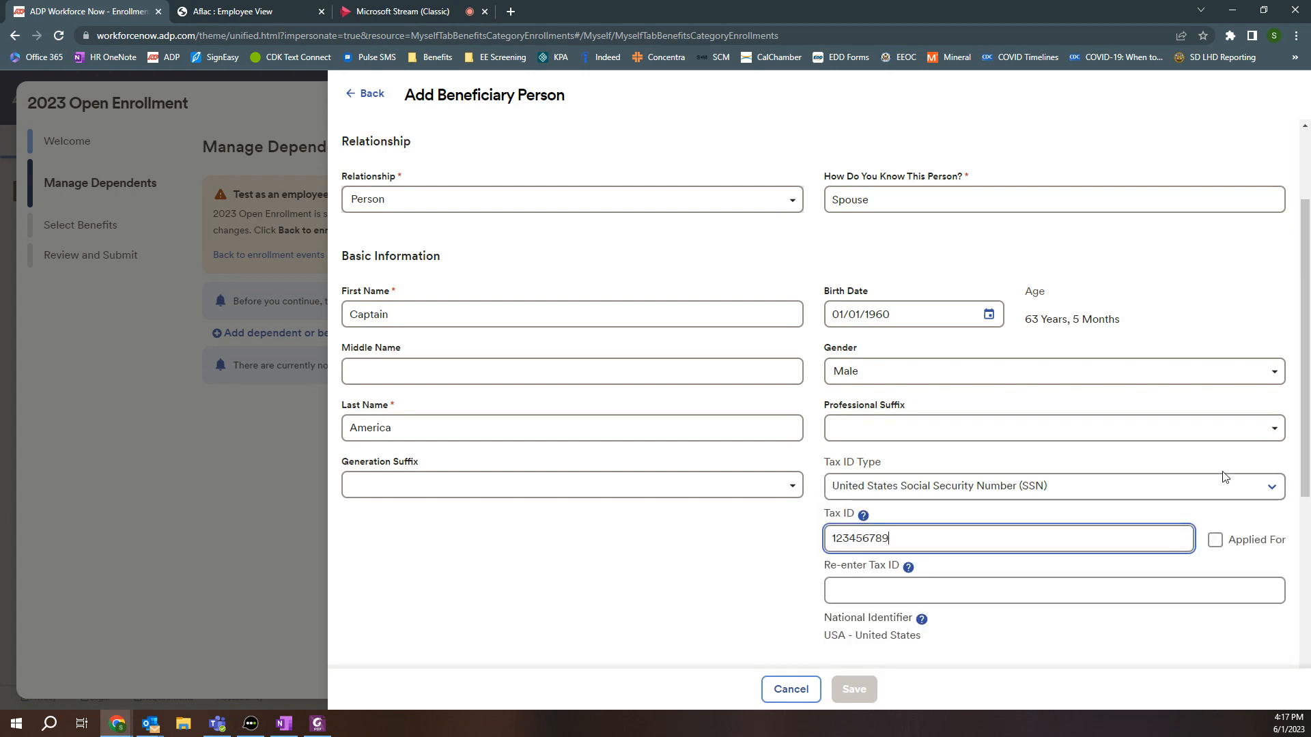
{"action": "left_click", "coordinate": [952, 589]}
{"action": "type", "text": "123-45-6"}
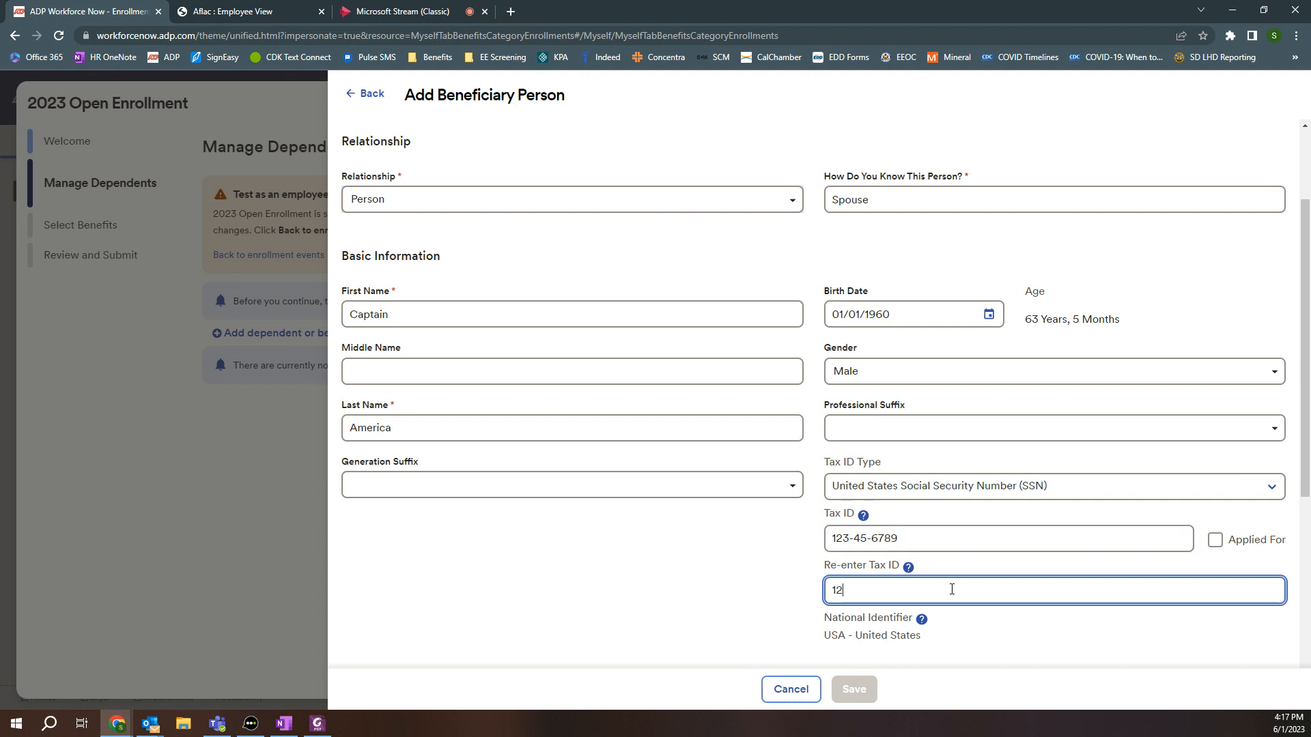
{"action": "type", "text": "789"}
{"action": "left_click", "coordinate": [772, 547]}
- Turn off Use Your Address for the beneficiary, look over the address and contact fields, and cancel the entry
{"action": "scroll", "coordinate": [782, 552], "scroll_direction": "down", "scroll_amount": 3}
{"action": "scroll", "coordinate": [781, 552], "scroll_direction": "down", "scroll_amount": 2}
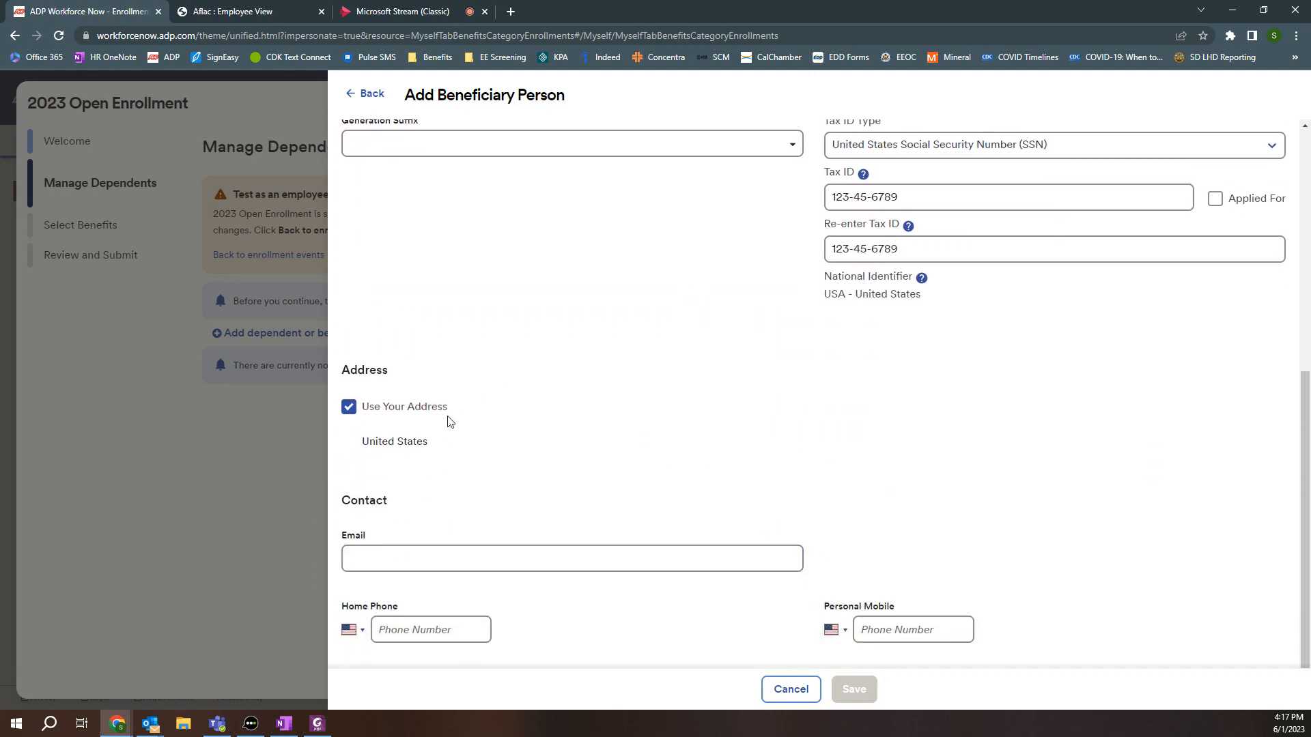
{"action": "left_click", "coordinate": [350, 409]}
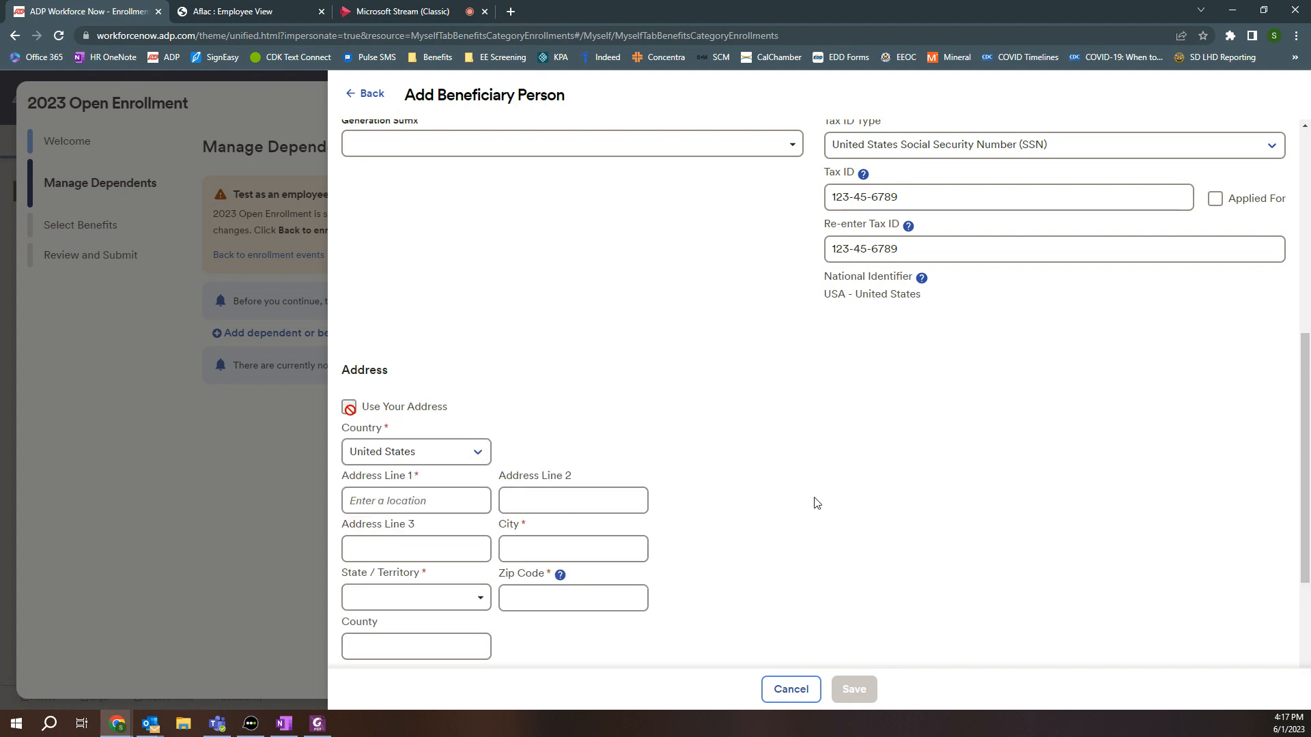
{"action": "scroll", "coordinate": [668, 619], "scroll_direction": "down", "scroll_amount": 2}
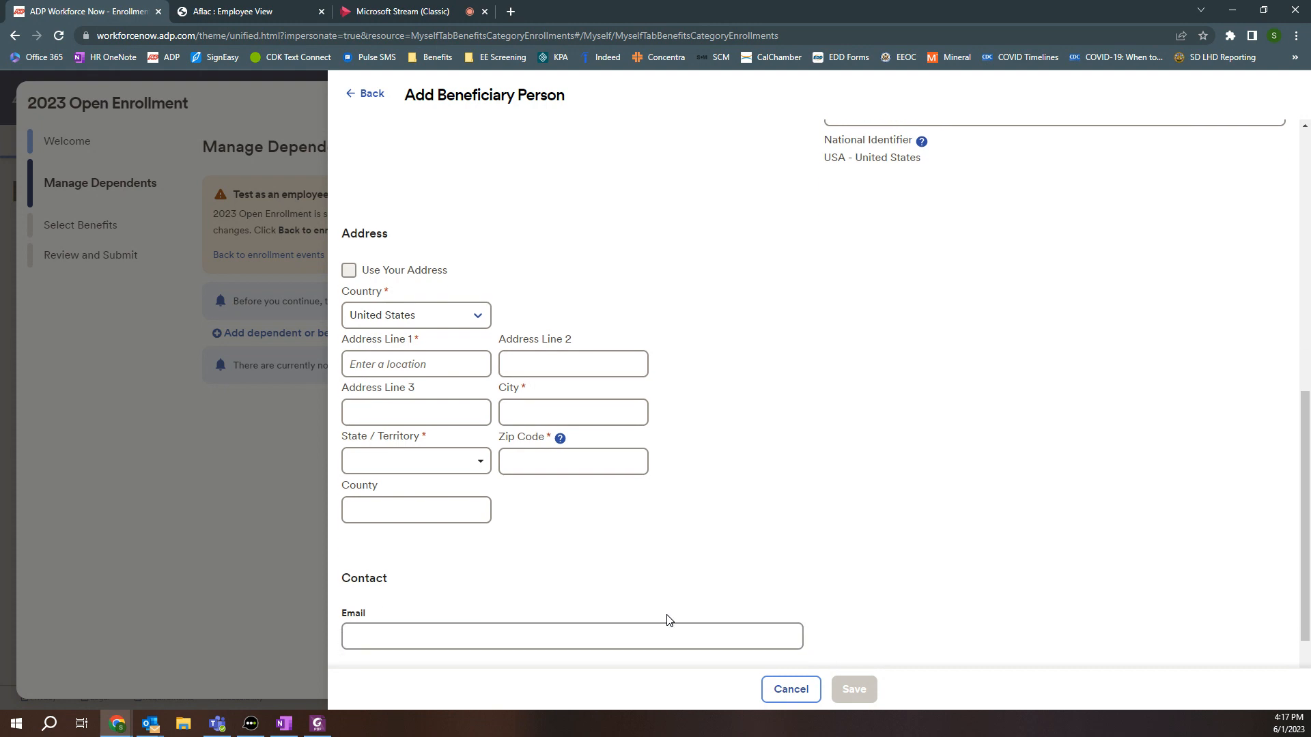
{"action": "scroll", "coordinate": [668, 620], "scroll_direction": "down", "scroll_amount": 2}
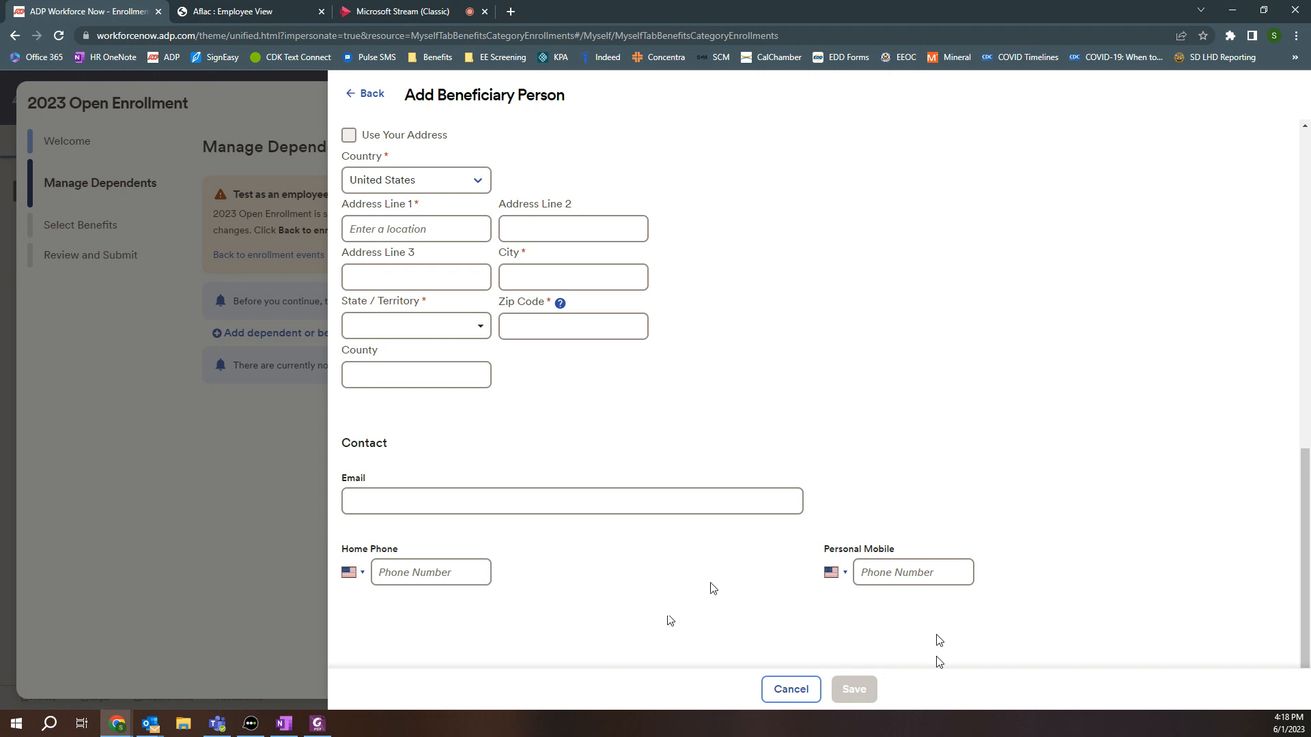
{"action": "left_click", "coordinate": [790, 691]}
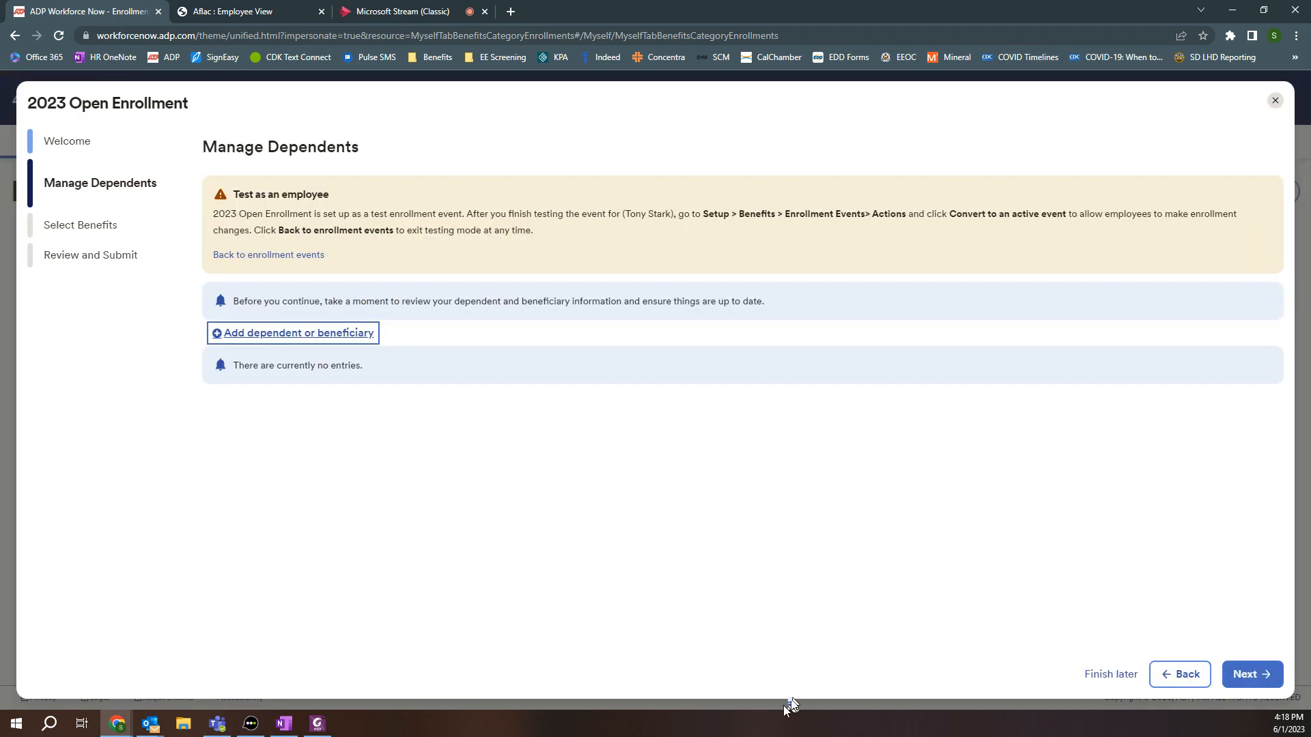
- Continue to Select Benefits and review the plans listed under Action Required
{"action": "left_click", "coordinate": [1239, 674]}
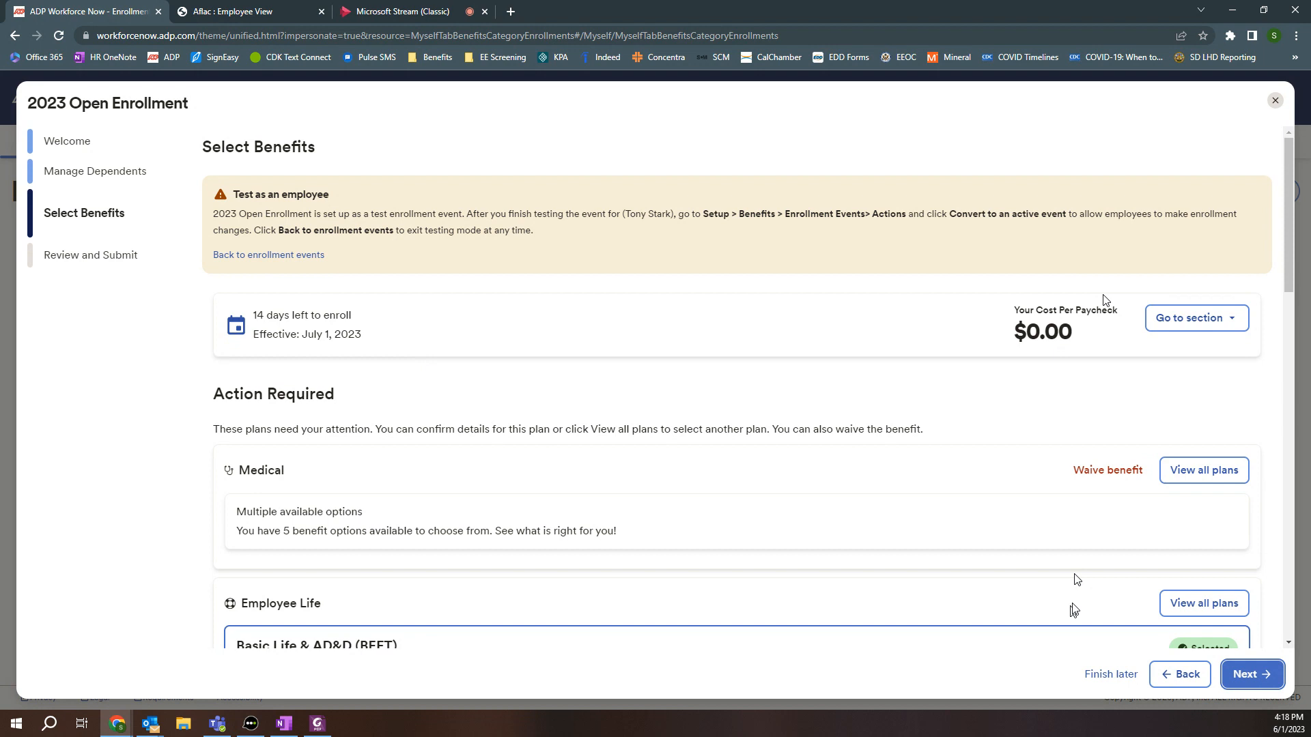
{"action": "scroll", "coordinate": [995, 489], "scroll_direction": "down", "scroll_amount": 1}
{"action": "scroll", "coordinate": [1014, 551], "scroll_direction": "down", "scroll_amount": 2}
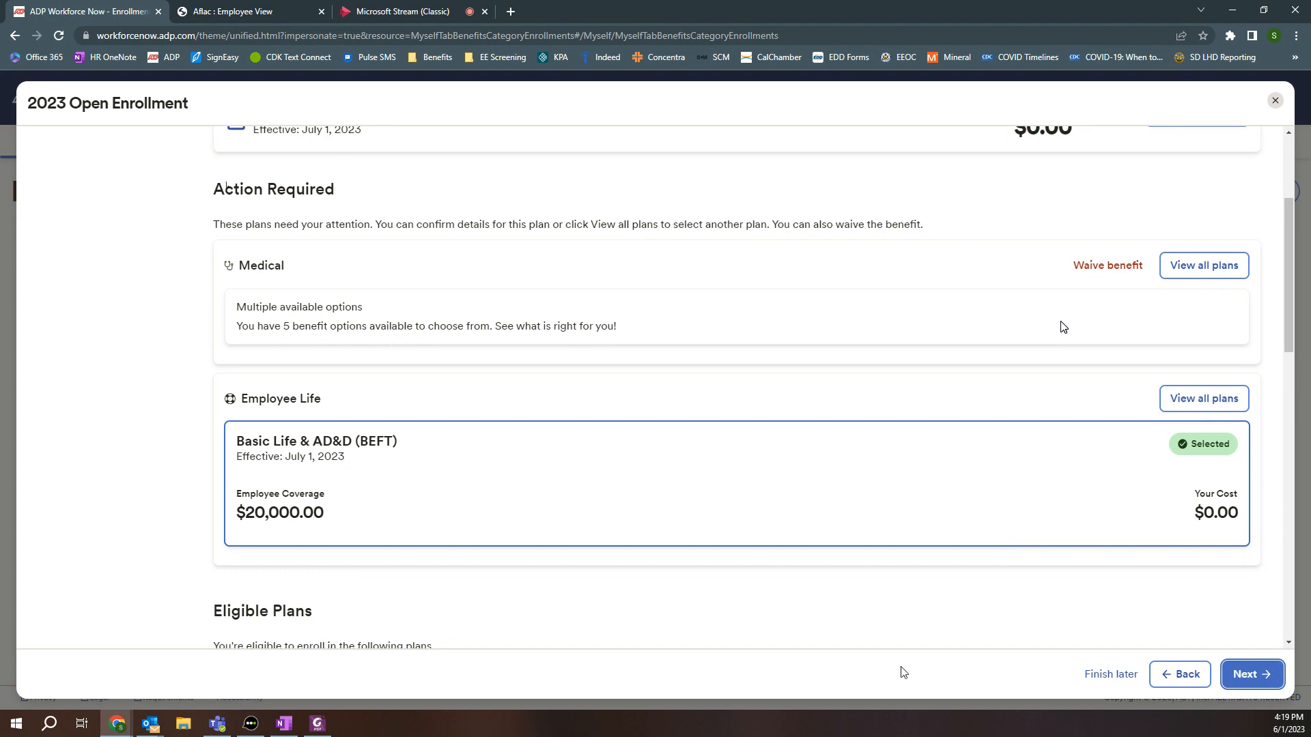
- Waive the Medical benefit with the reason "Participating in spouse's plan"
{"action": "left_click", "coordinate": [1115, 272]}
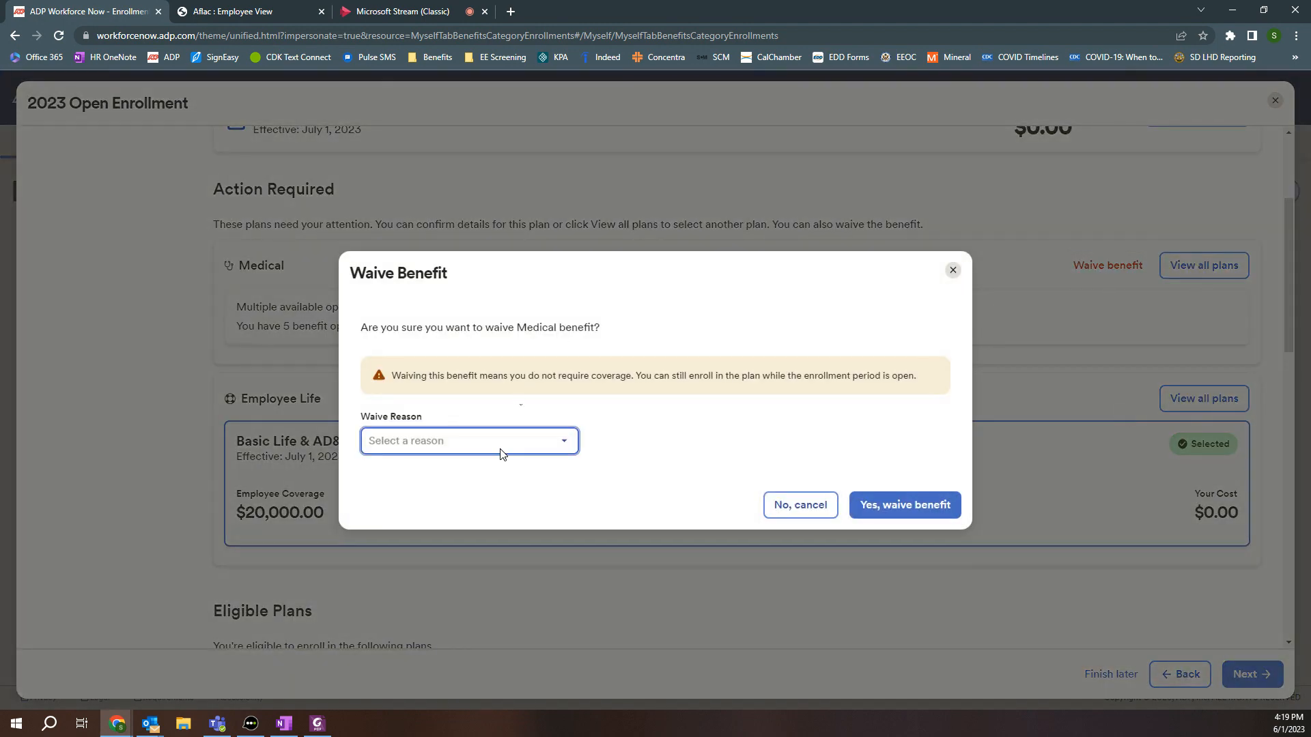
{"action": "left_click", "coordinate": [502, 454]}
{"action": "left_click", "coordinate": [498, 611]}
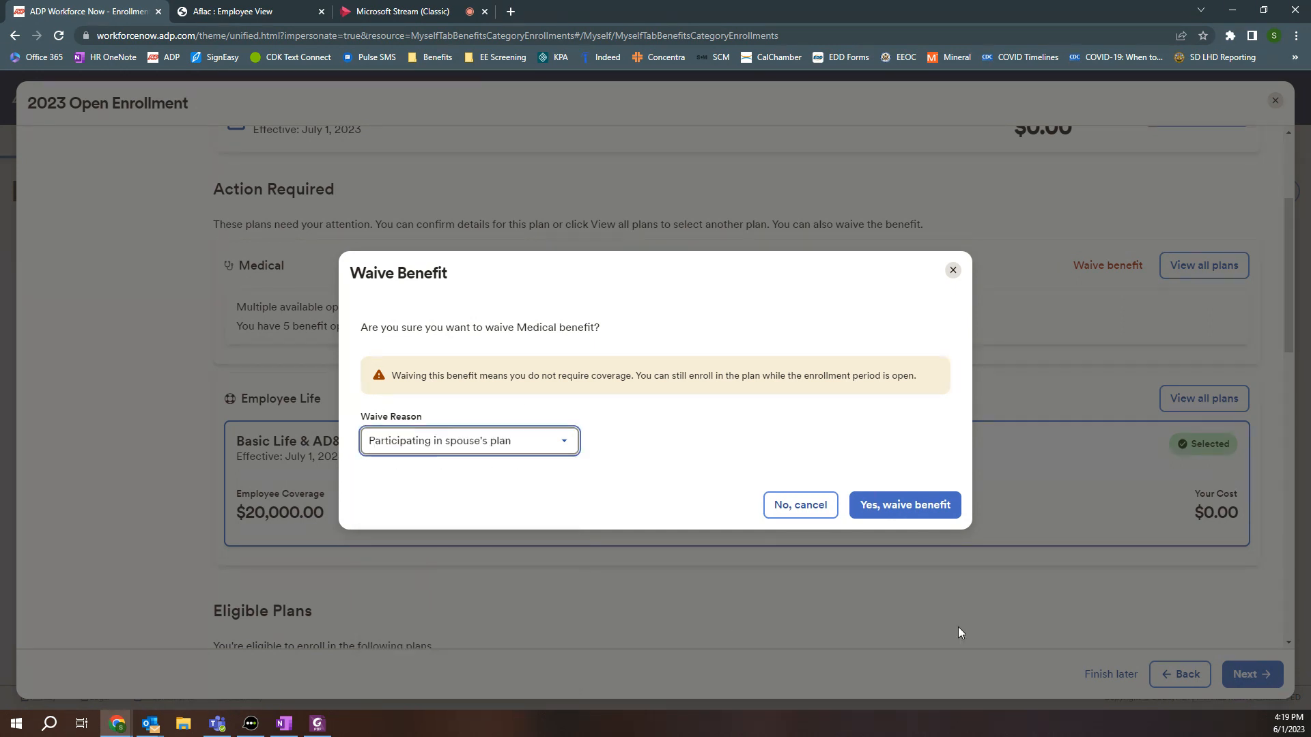
{"action": "left_click", "coordinate": [911, 507]}
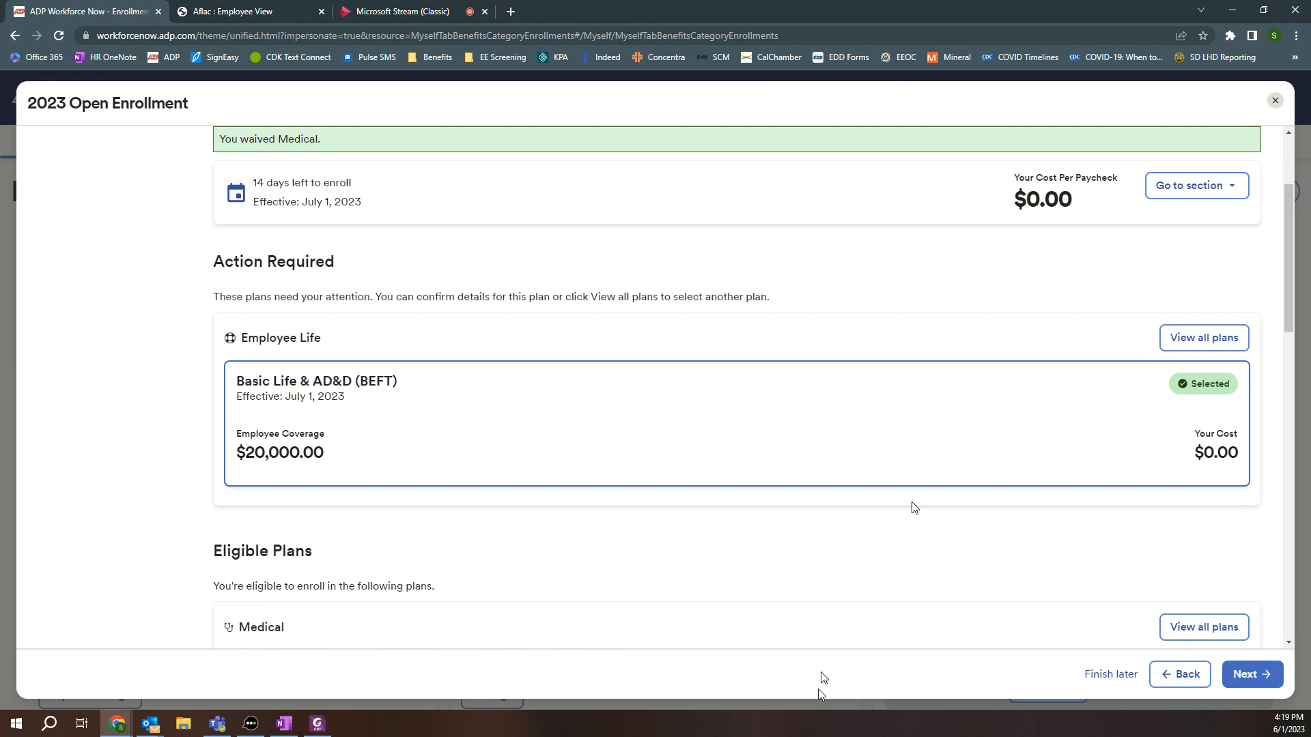
- Open the full list of available Medical plans and look over the first plans offered
{"action": "scroll", "coordinate": [813, 615], "scroll_direction": "down", "scroll_amount": 2}
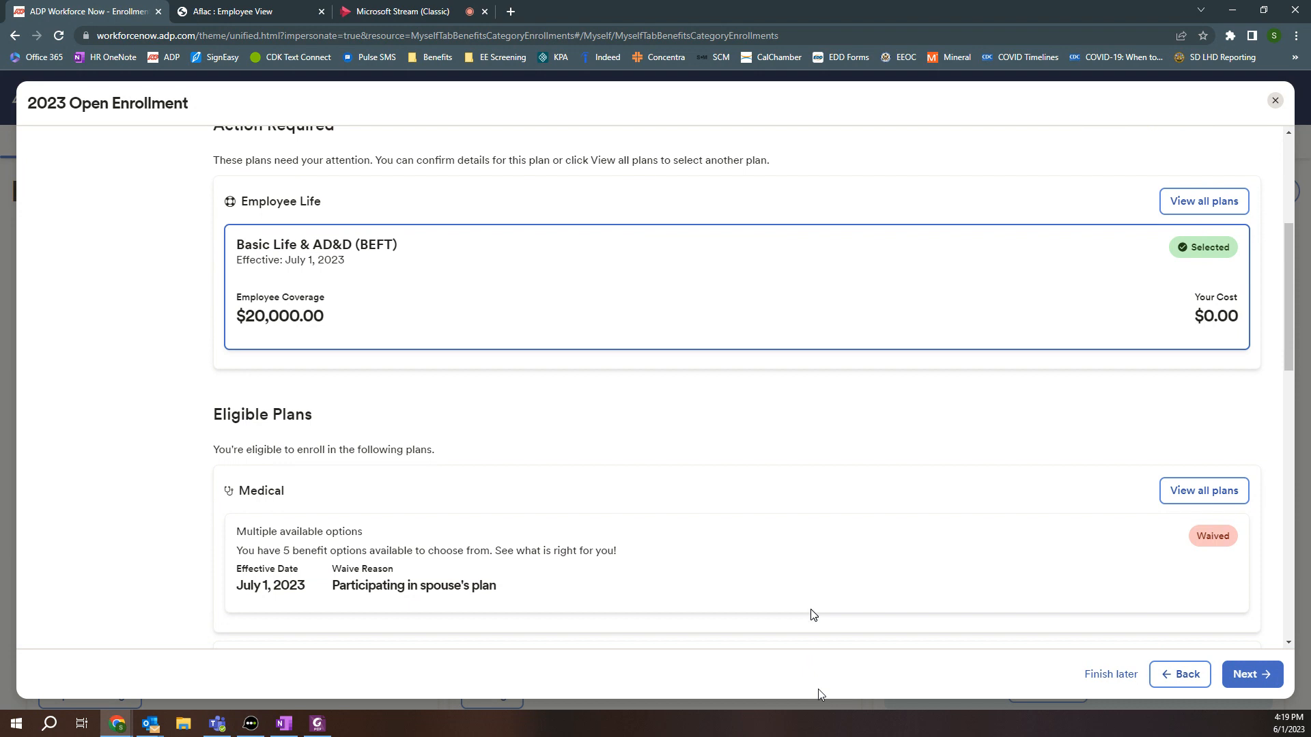
{"action": "scroll", "coordinate": [813, 616], "scroll_direction": "down", "scroll_amount": 1}
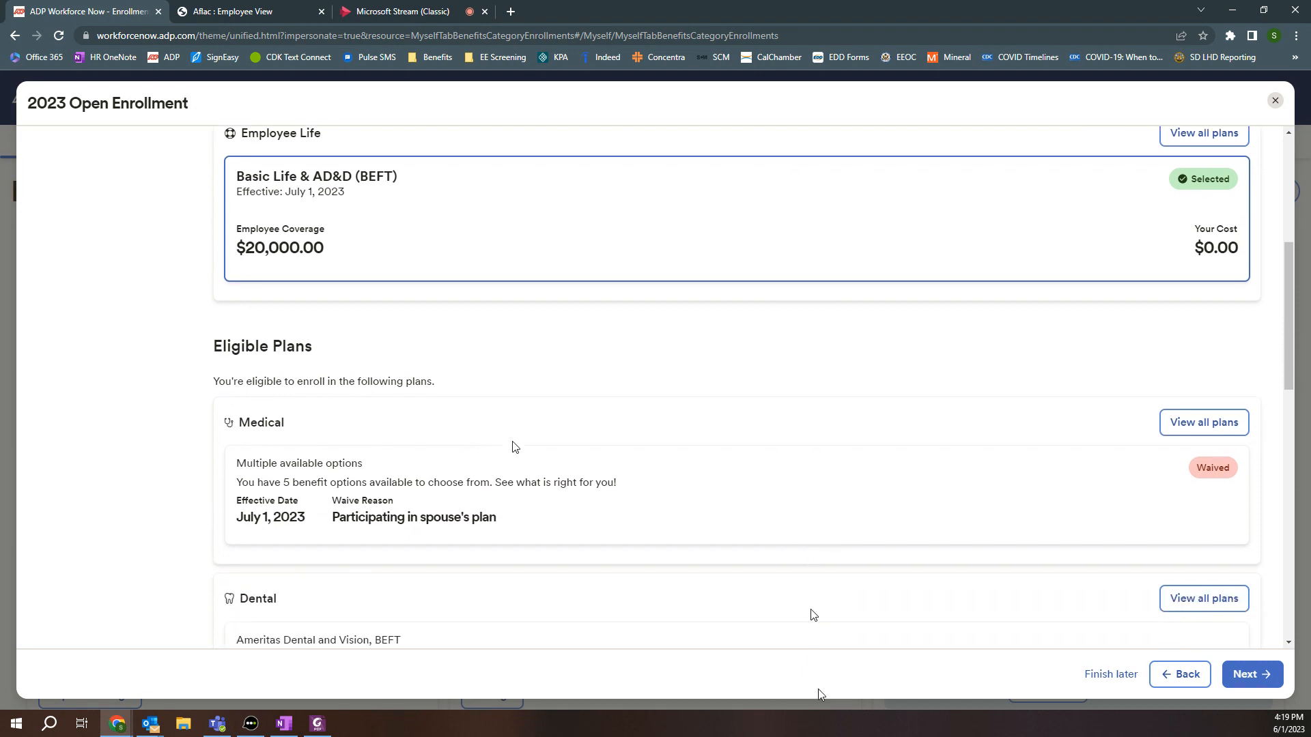
{"action": "left_click", "coordinate": [1207, 423]}
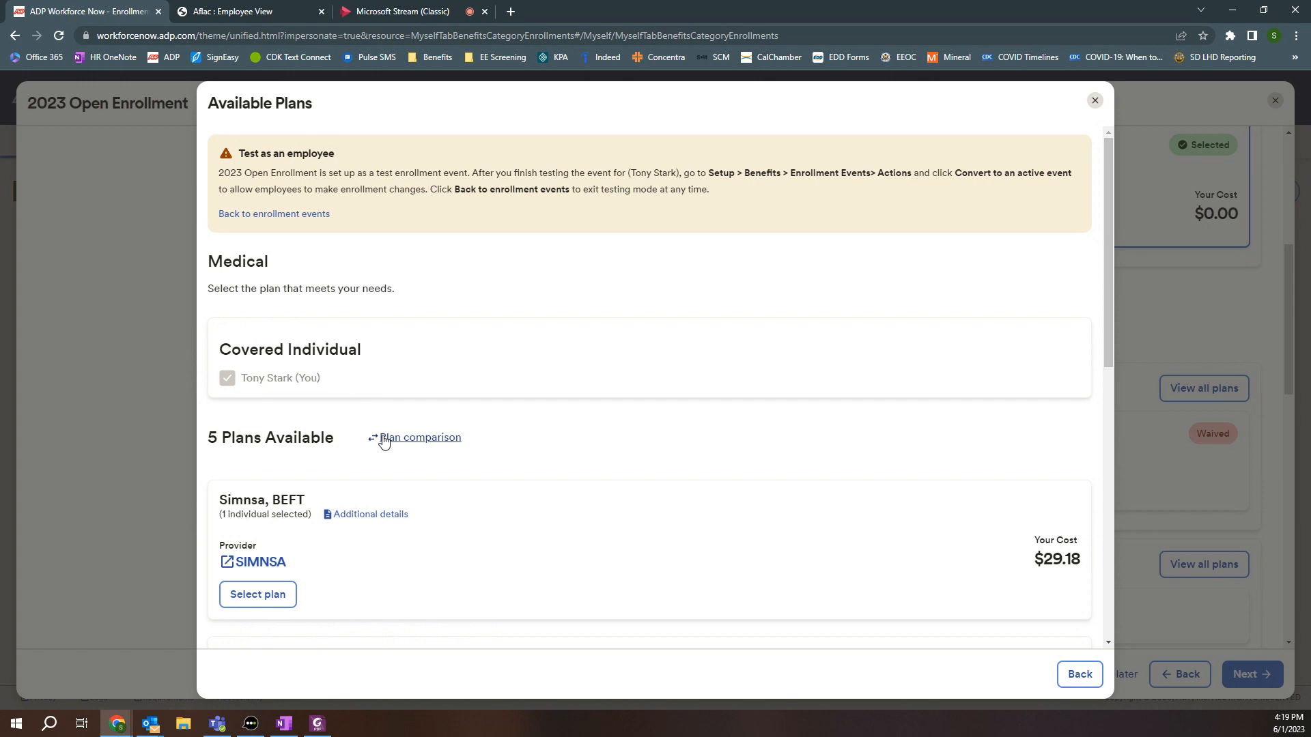
{"action": "scroll", "coordinate": [590, 442], "scroll_direction": "down", "scroll_amount": 3}
{"action": "scroll", "coordinate": [591, 442], "scroll_direction": "up", "scroll_amount": 3}
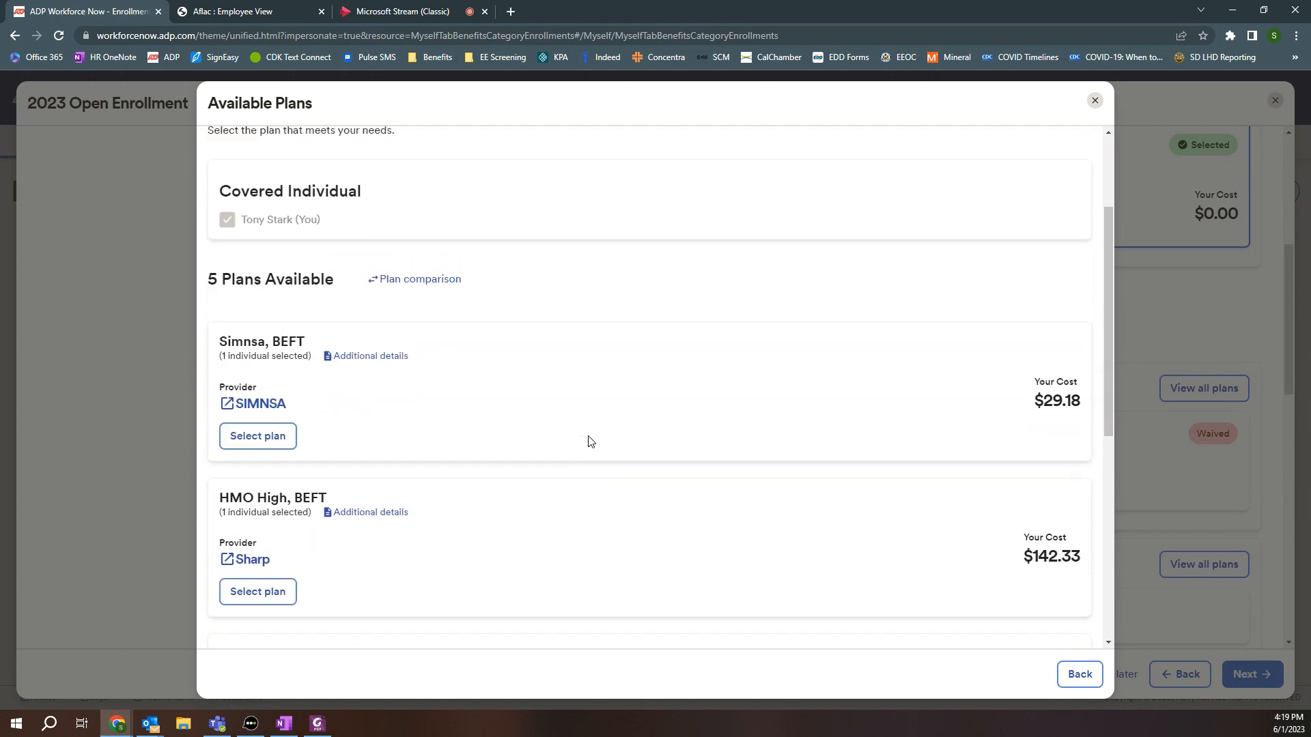
{"action": "scroll", "coordinate": [591, 442], "scroll_direction": "down", "scroll_amount": 3}
{"action": "scroll", "coordinate": [591, 441], "scroll_direction": "down", "scroll_amount": 1}
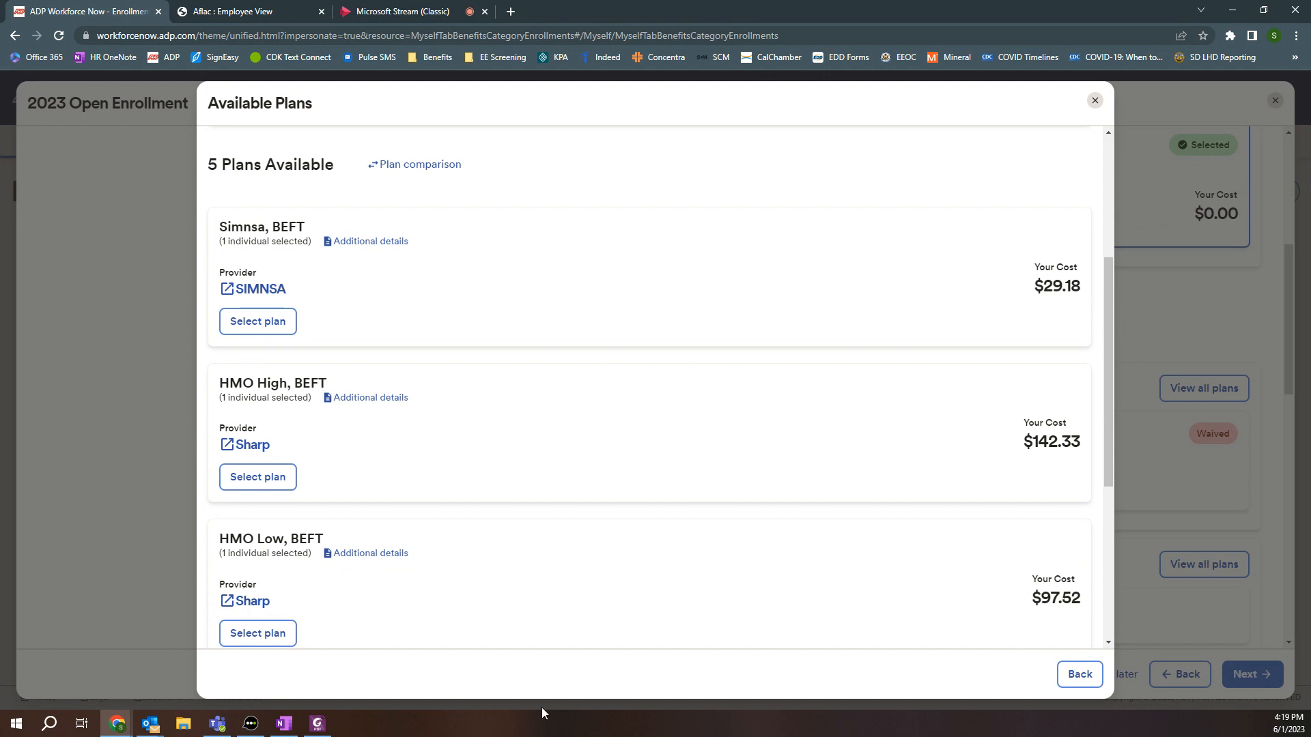
- Check the covered individual and review the cost of each Medical plan, from Simnsa, BEFT through Sharp PPO, BEFT
{"action": "scroll", "coordinate": [579, 575], "scroll_direction": "up", "scroll_amount": 3}
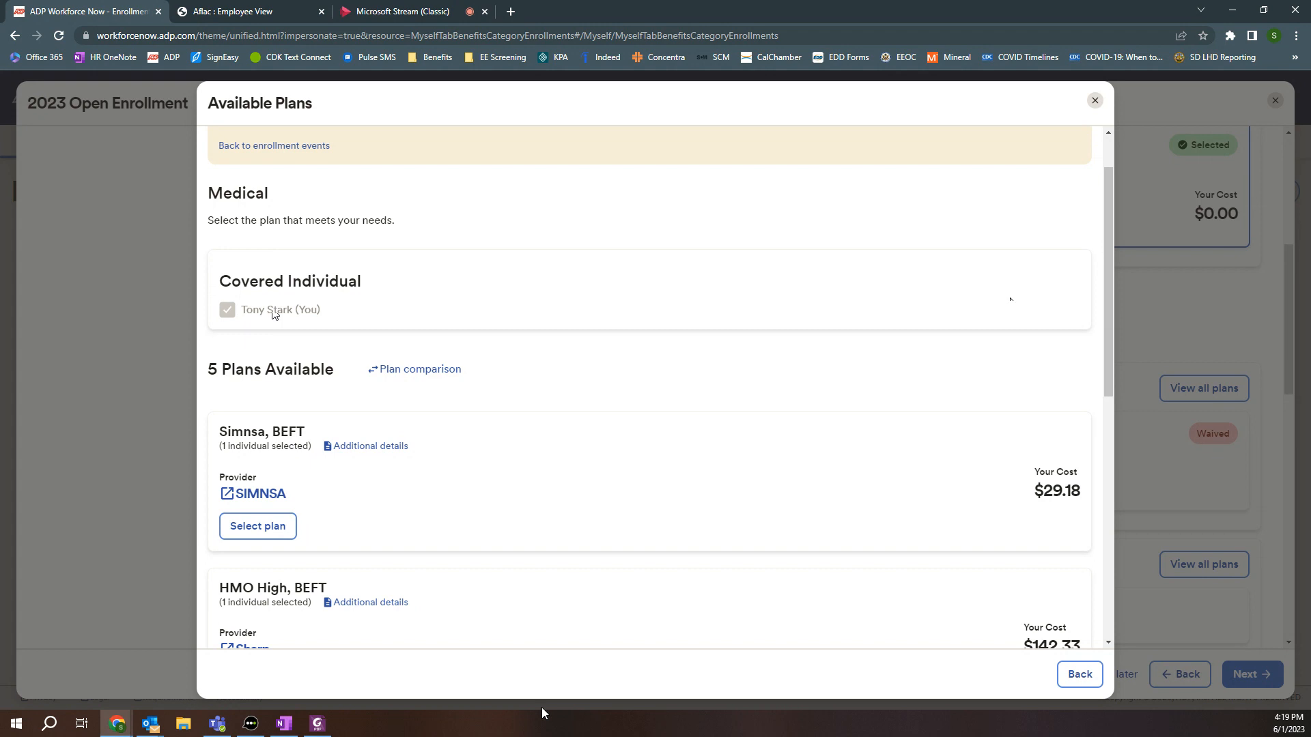
{"action": "scroll", "coordinate": [891, 375], "scroll_direction": "up", "scroll_amount": 1}
{"action": "scroll", "coordinate": [969, 571], "scroll_direction": "down", "scroll_amount": 2}
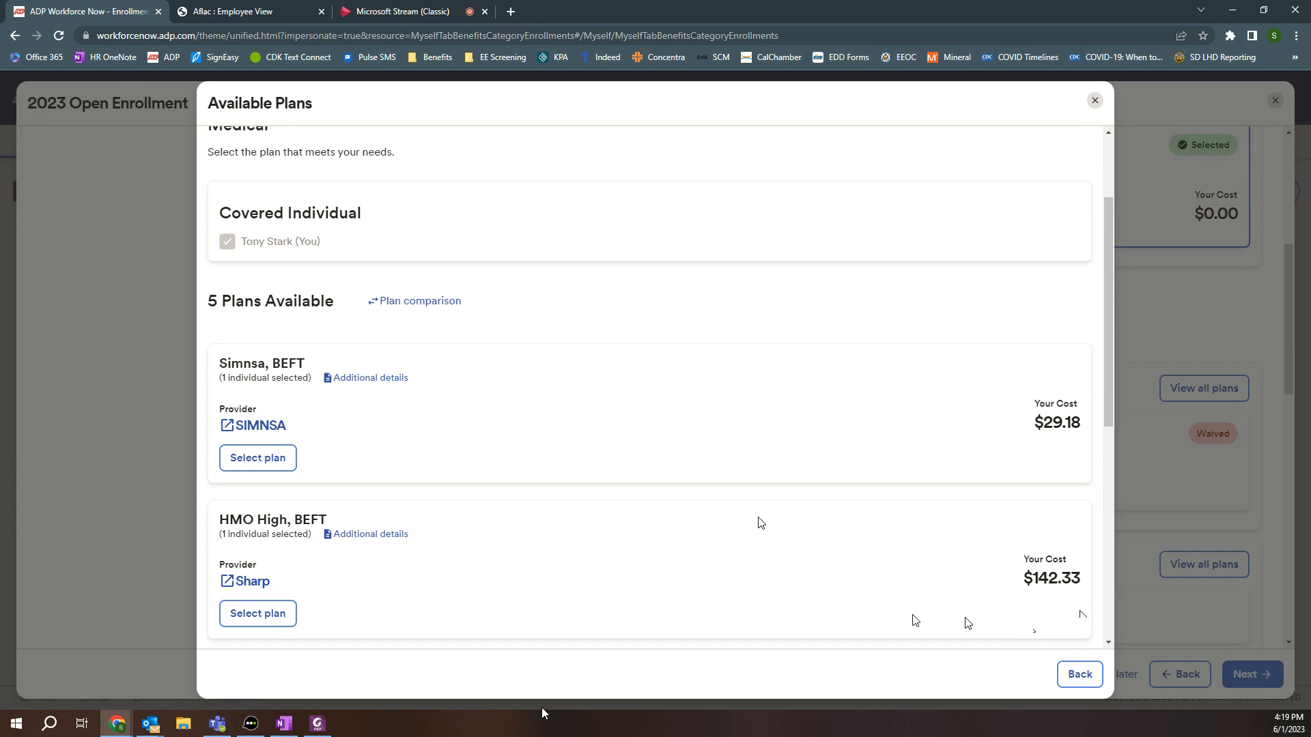
{"action": "scroll", "coordinate": [759, 512], "scroll_direction": "down", "scroll_amount": 1}
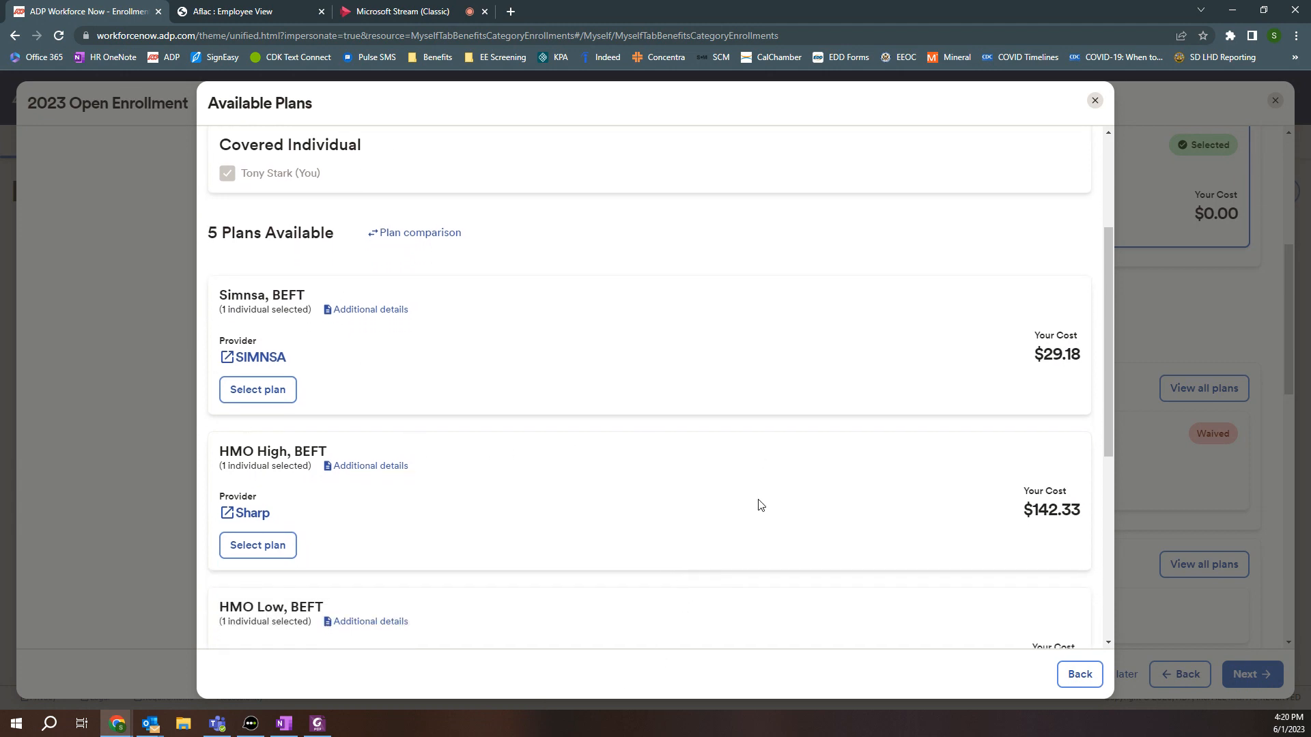
{"action": "scroll", "coordinate": [667, 486], "scroll_direction": "down", "scroll_amount": 3}
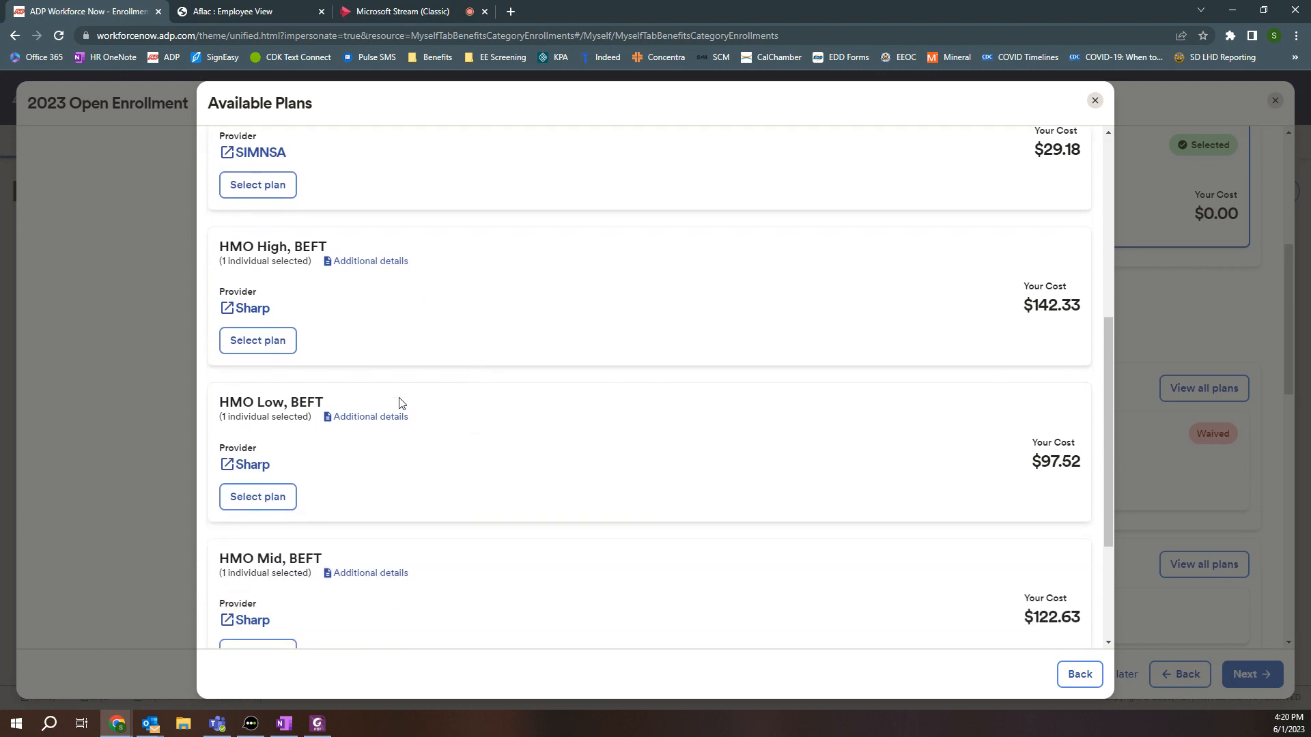
{"action": "scroll", "coordinate": [752, 520], "scroll_direction": "down", "scroll_amount": 3}
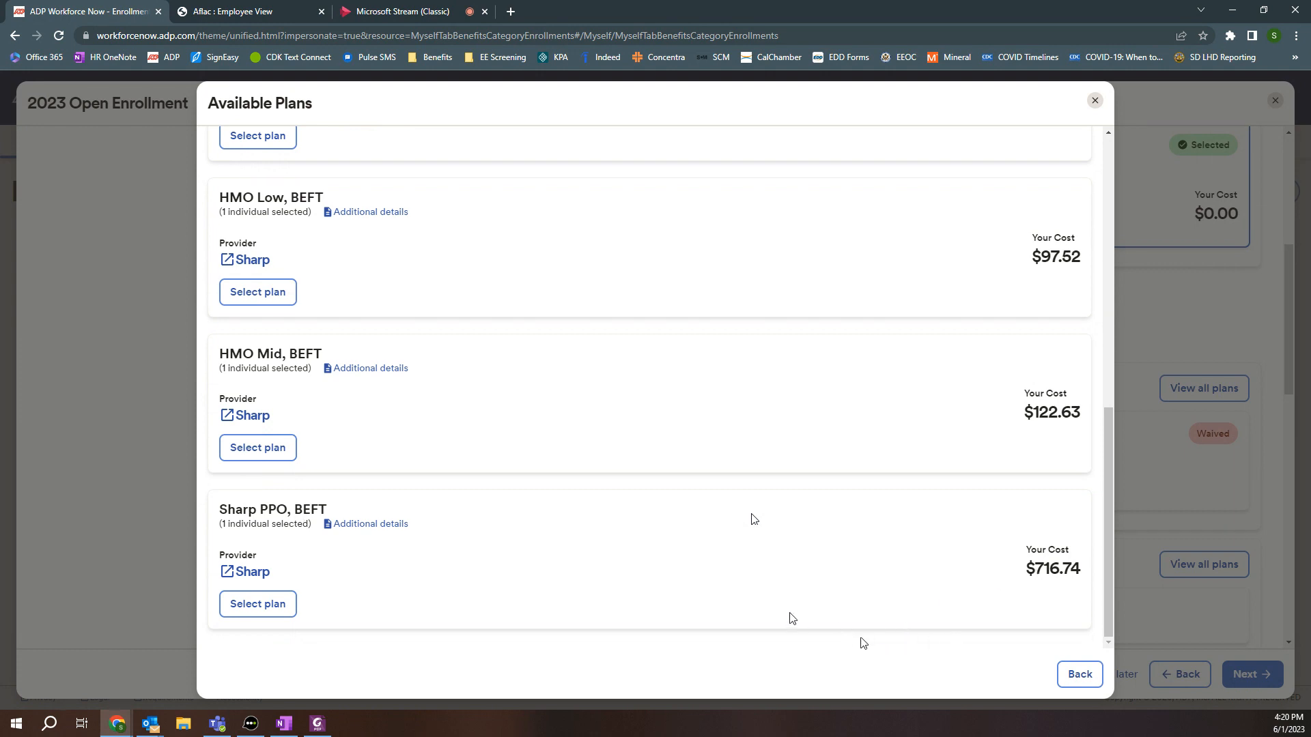
{"action": "scroll", "coordinate": [770, 560], "scroll_direction": "up", "scroll_amount": 7}
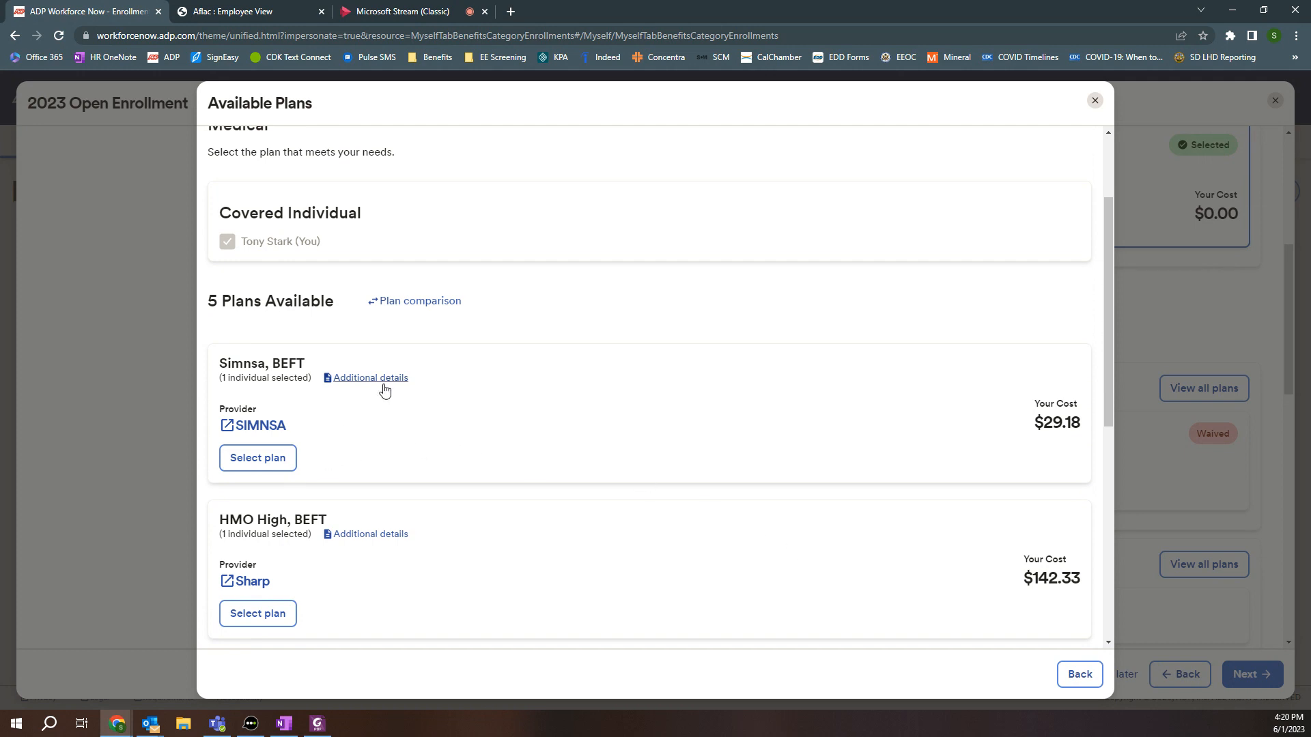
{"action": "scroll", "coordinate": [507, 462], "scroll_direction": "up", "scroll_amount": 1}
{"action": "scroll", "coordinate": [507, 463], "scroll_direction": "up", "scroll_amount": 2}
{"action": "scroll", "coordinate": [507, 463], "scroll_direction": "down", "scroll_amount": 2}
- Run a Medical plan comparison with HMO Low, BEFT as Plan 1 and HMO High, BEFT as Plan 2
{"action": "left_click", "coordinate": [413, 302]}
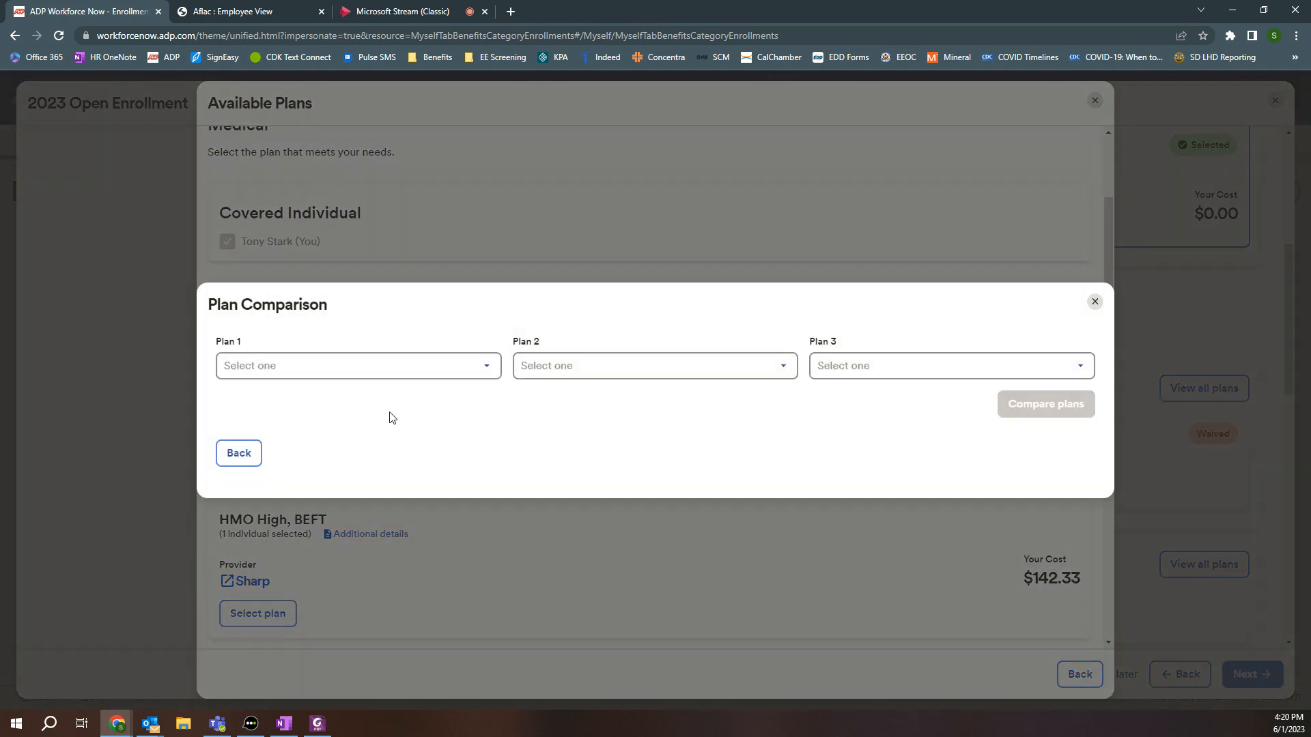
{"action": "left_click", "coordinate": [383, 369]}
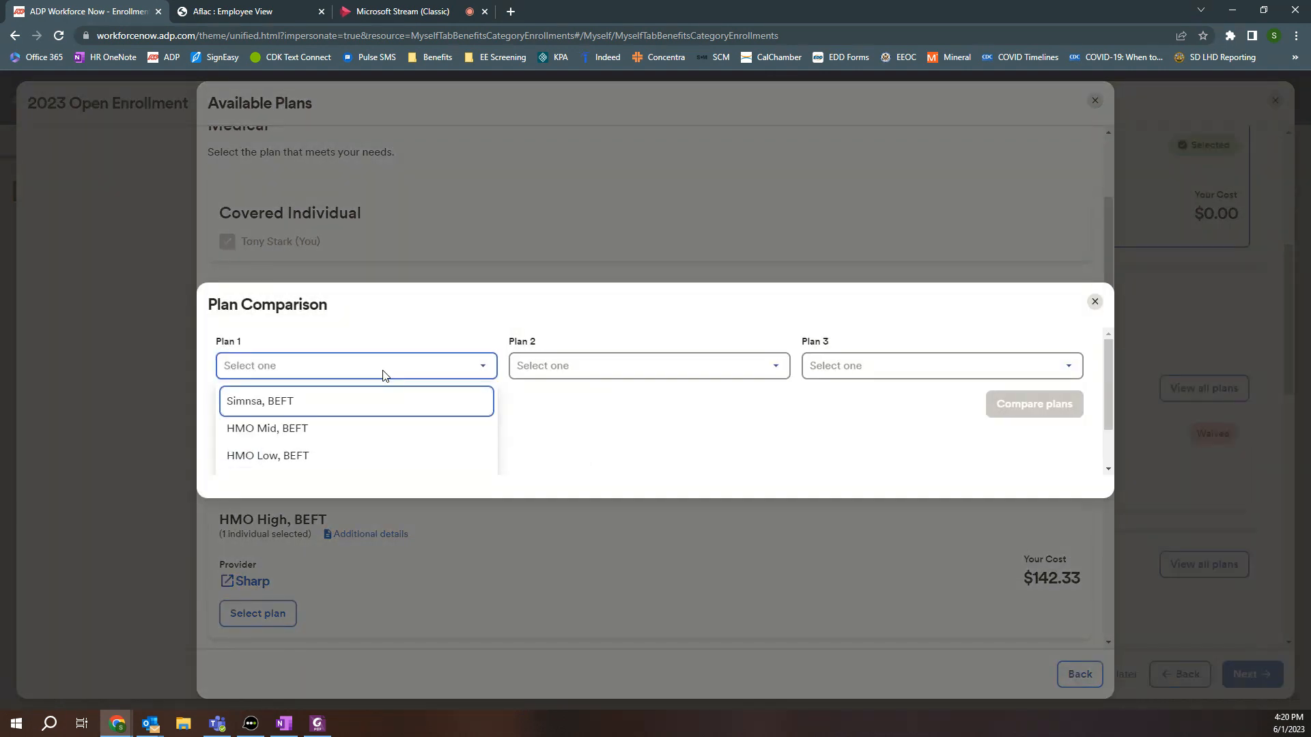
{"action": "left_click", "coordinate": [285, 430]}
{"action": "left_click", "coordinate": [572, 380]}
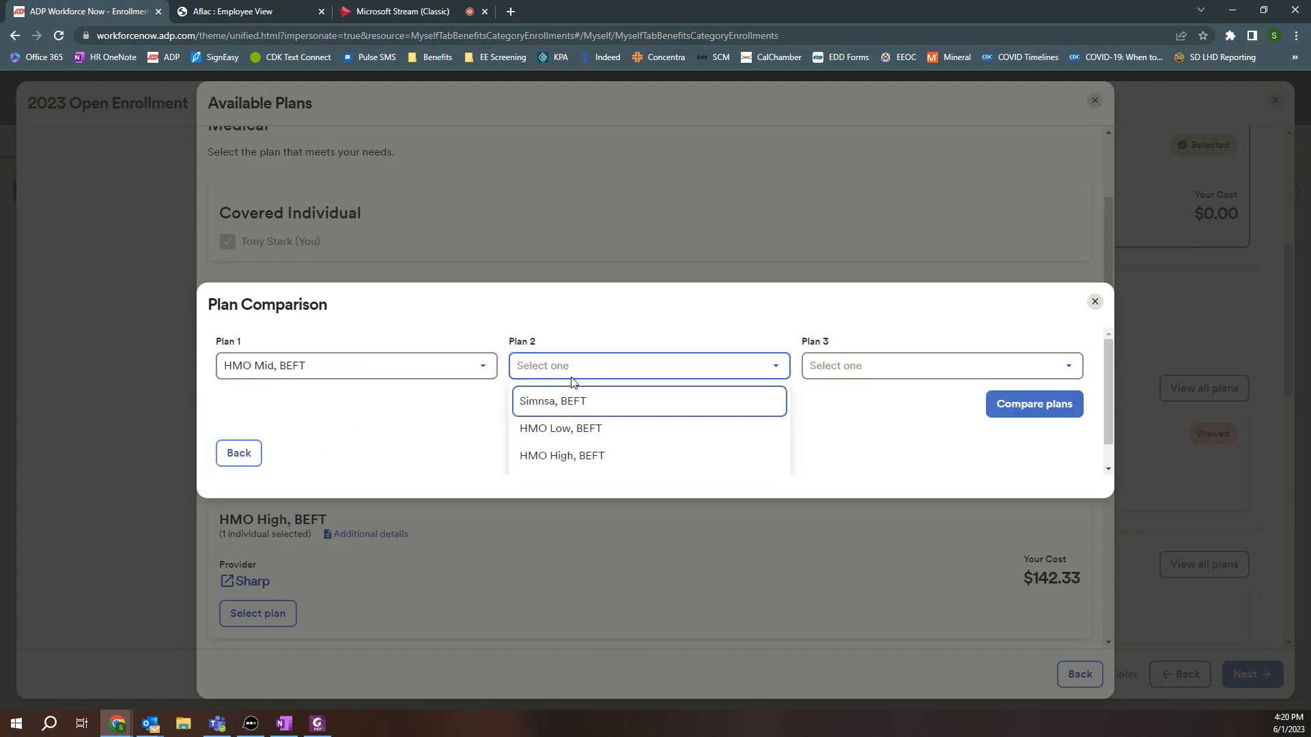
{"action": "left_click", "coordinate": [572, 455]}
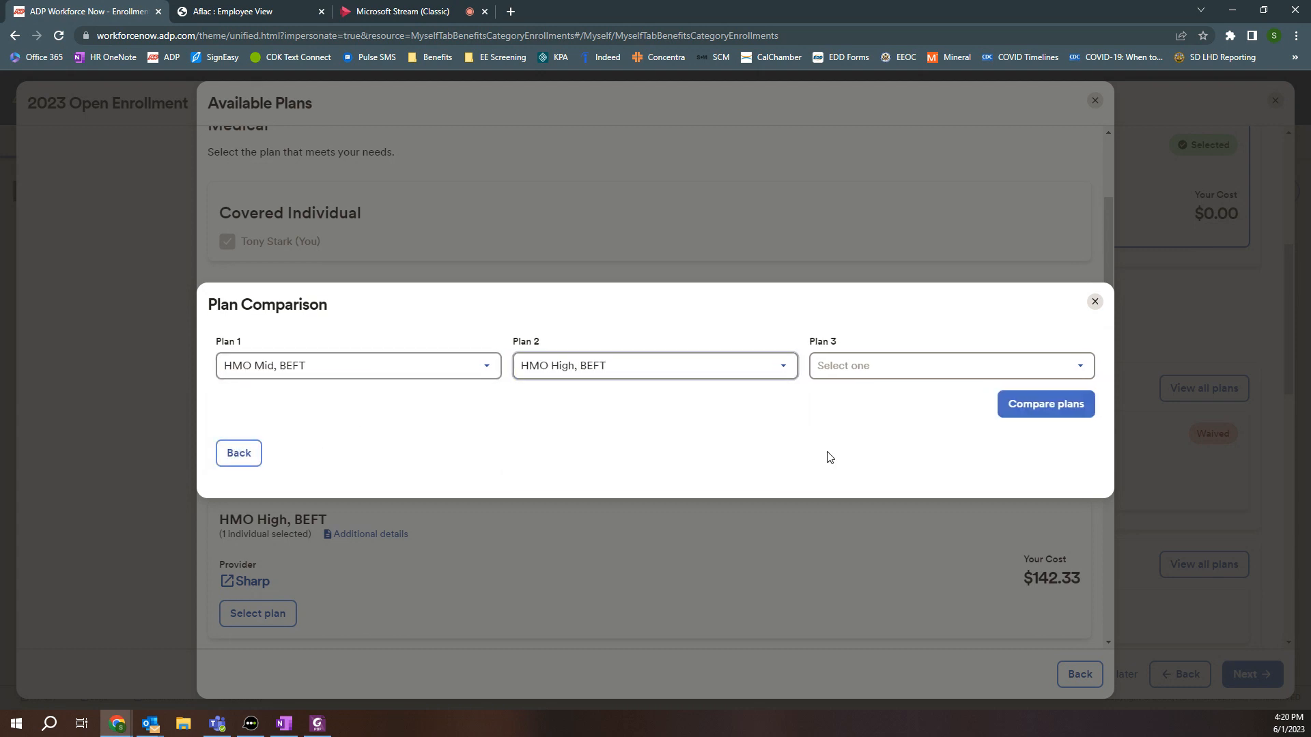
{"action": "left_click", "coordinate": [352, 371]}
{"action": "left_click", "coordinate": [277, 457]}
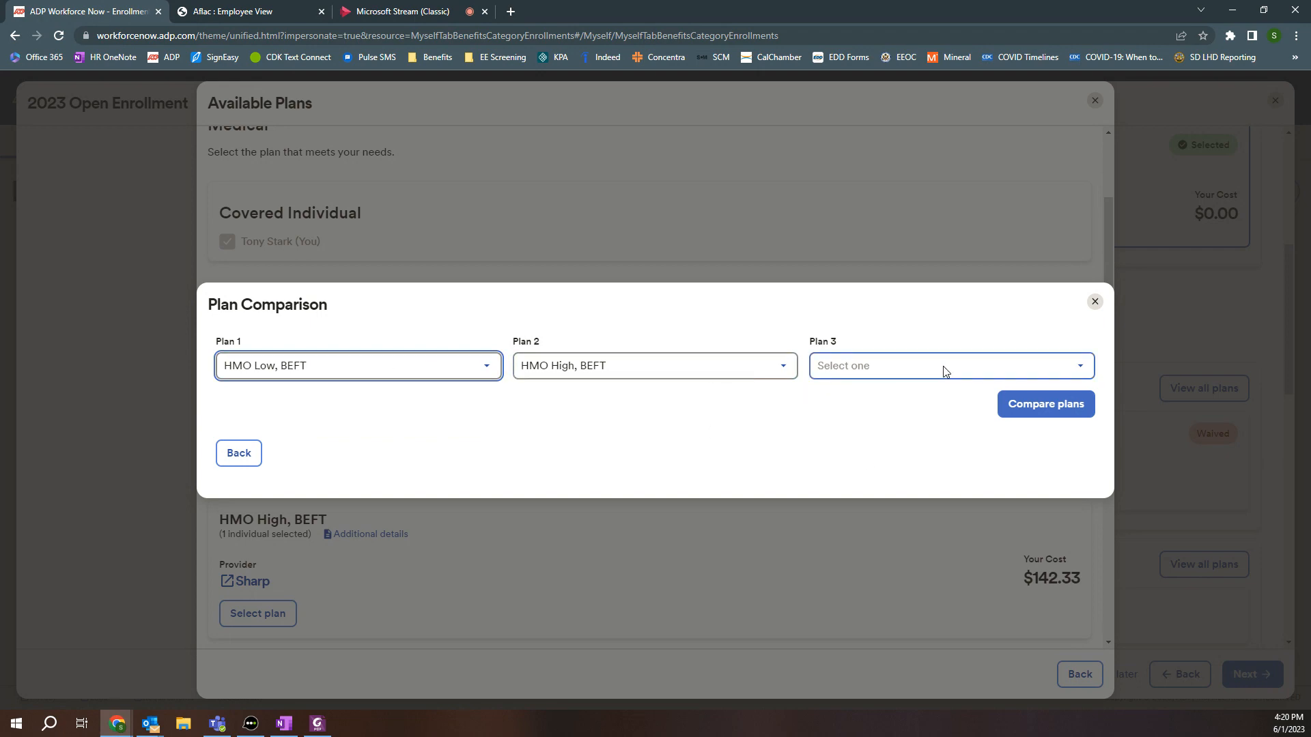
{"action": "left_click", "coordinate": [1042, 406]}
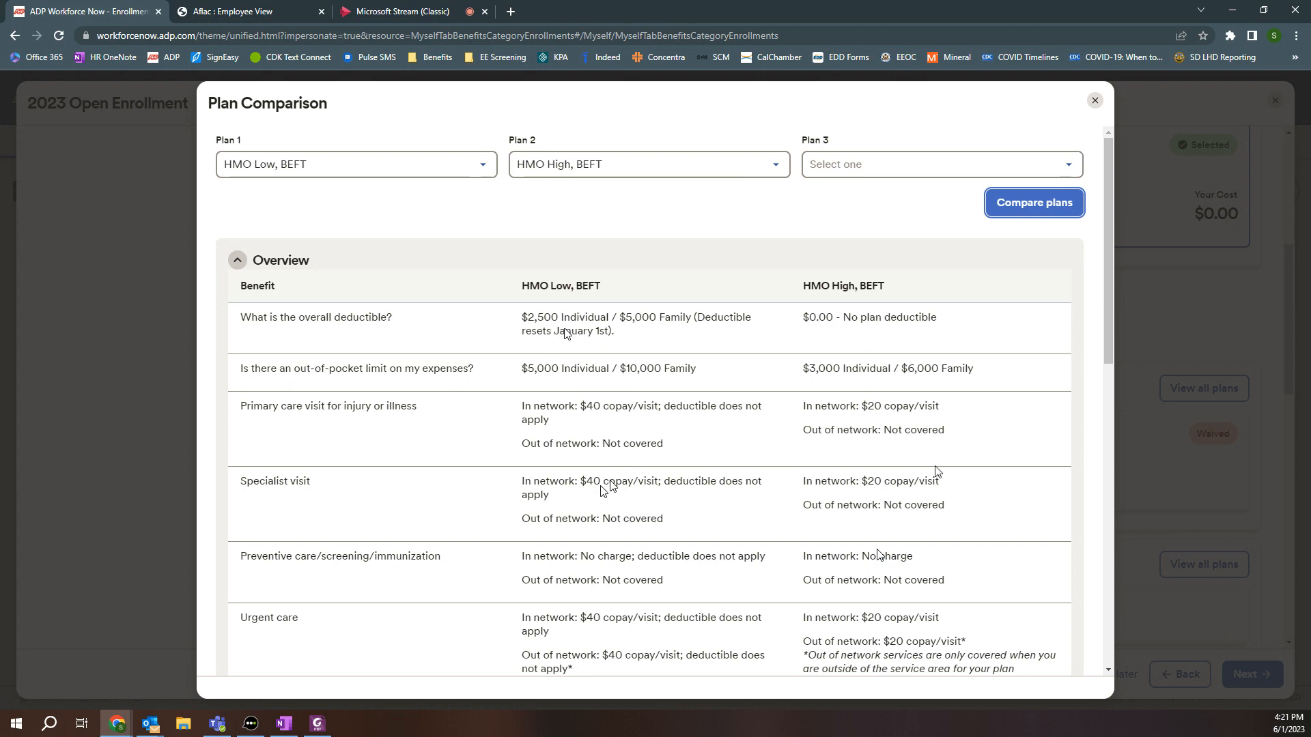
- Review the side-by-side deductible, copay and coinsurance details for the two HMO plans
{"action": "scroll", "coordinate": [882, 487], "scroll_direction": "down", "scroll_amount": 4}
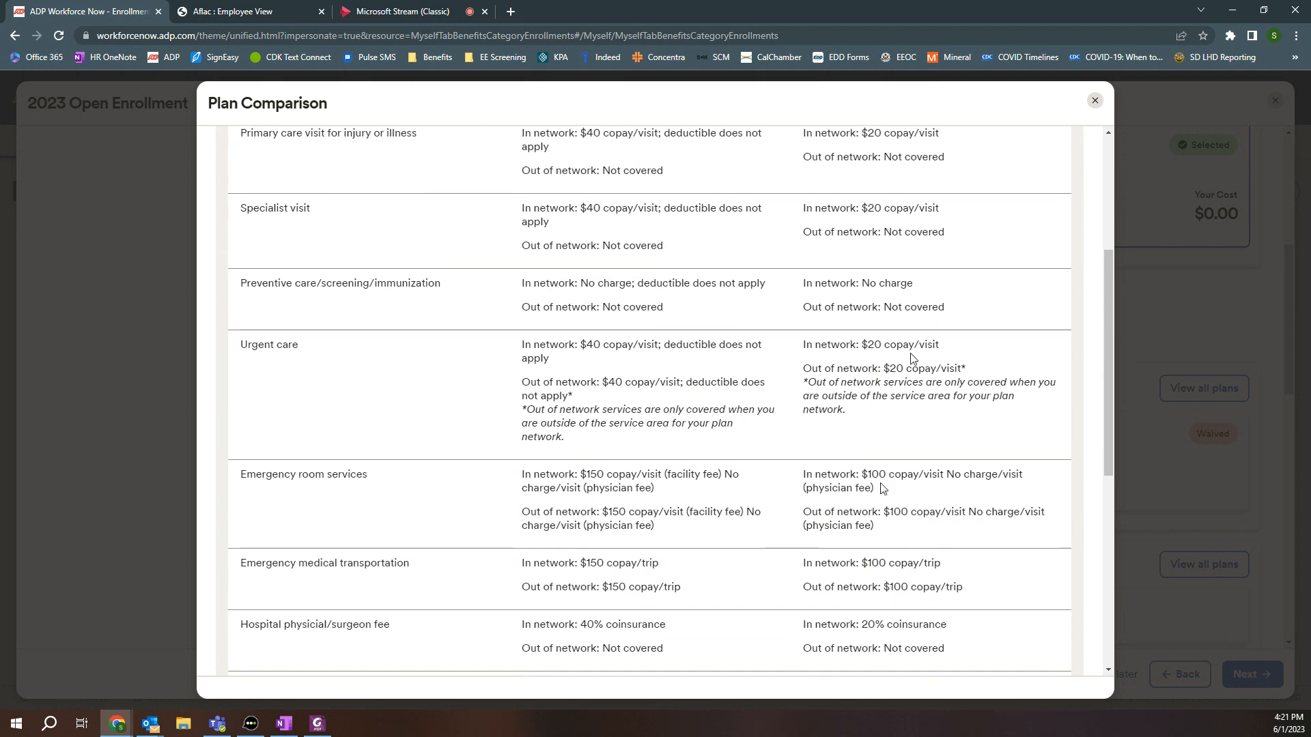
{"action": "scroll", "coordinate": [840, 379], "scroll_direction": "down", "scroll_amount": 5}
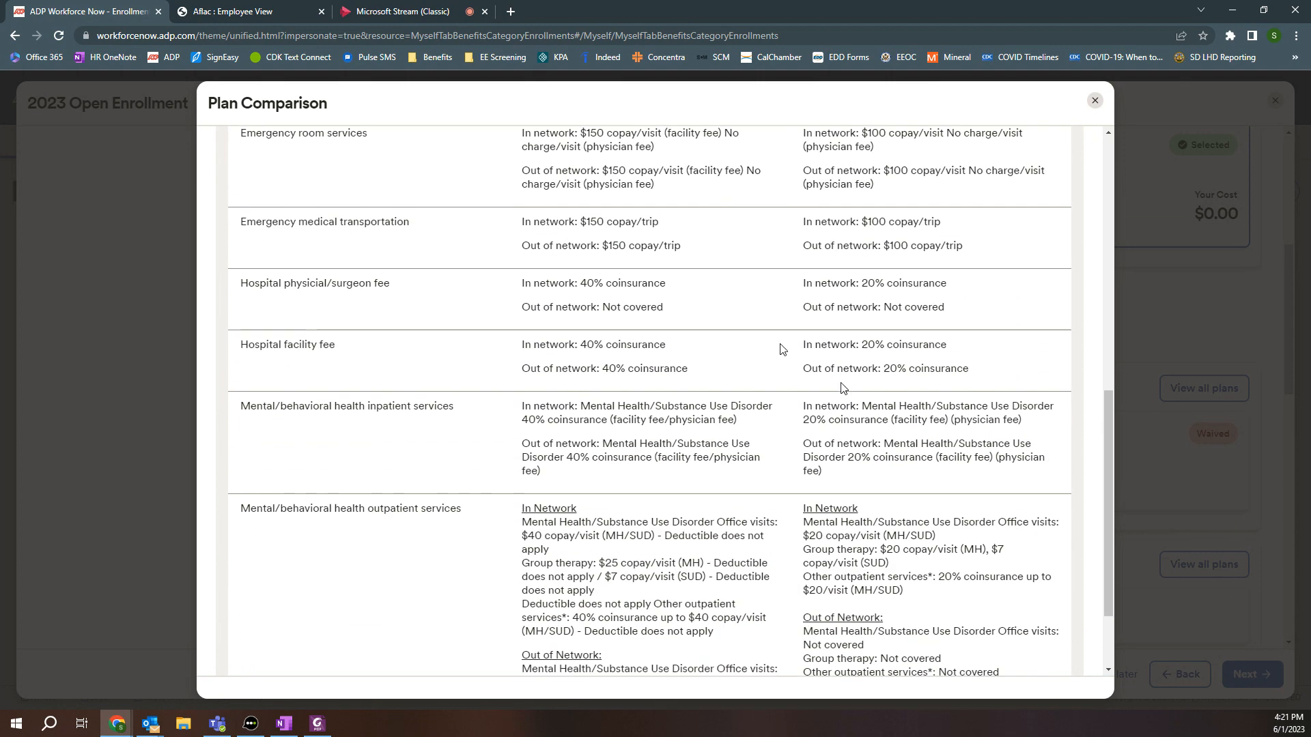
{"action": "scroll", "coordinate": [784, 338], "scroll_direction": "down", "scroll_amount": 1}
{"action": "scroll", "coordinate": [626, 476], "scroll_direction": "down", "scroll_amount": 1}
{"action": "scroll", "coordinate": [626, 476], "scroll_direction": "up", "scroll_amount": 6}
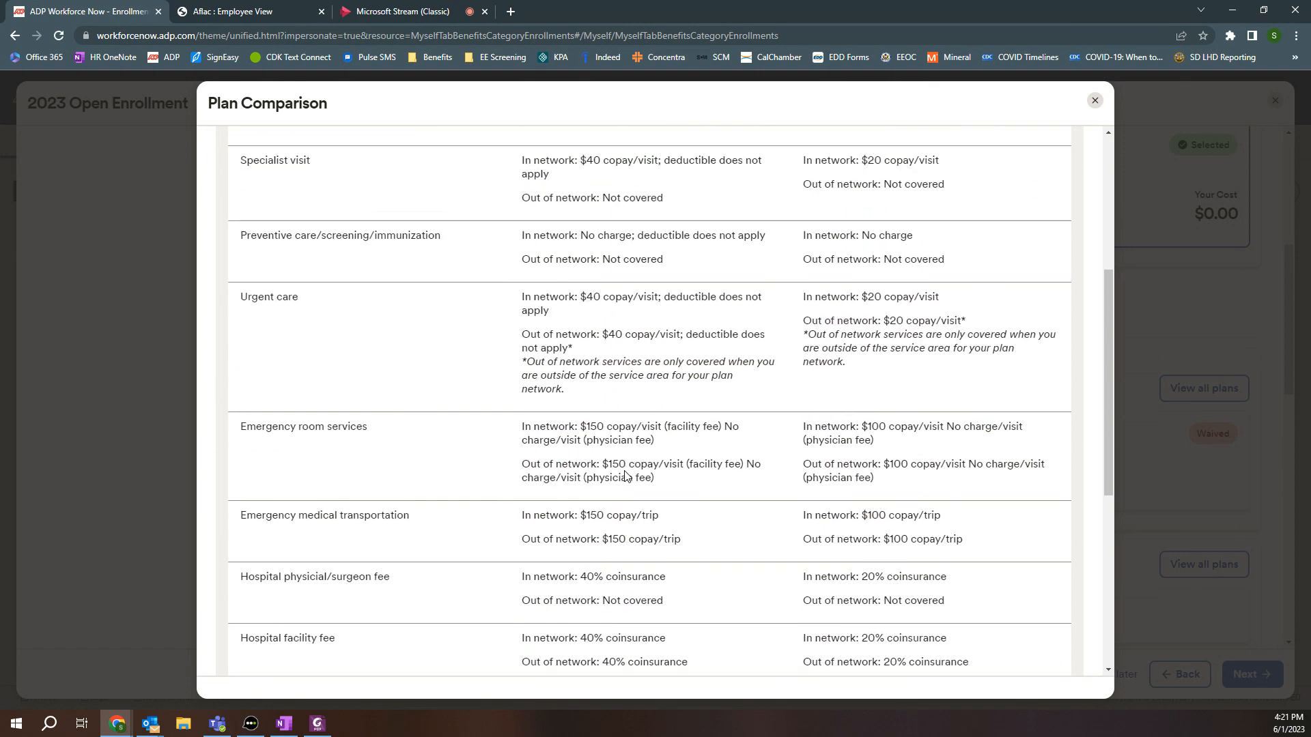
{"action": "scroll", "coordinate": [626, 476], "scroll_direction": "up", "scroll_amount": 5}
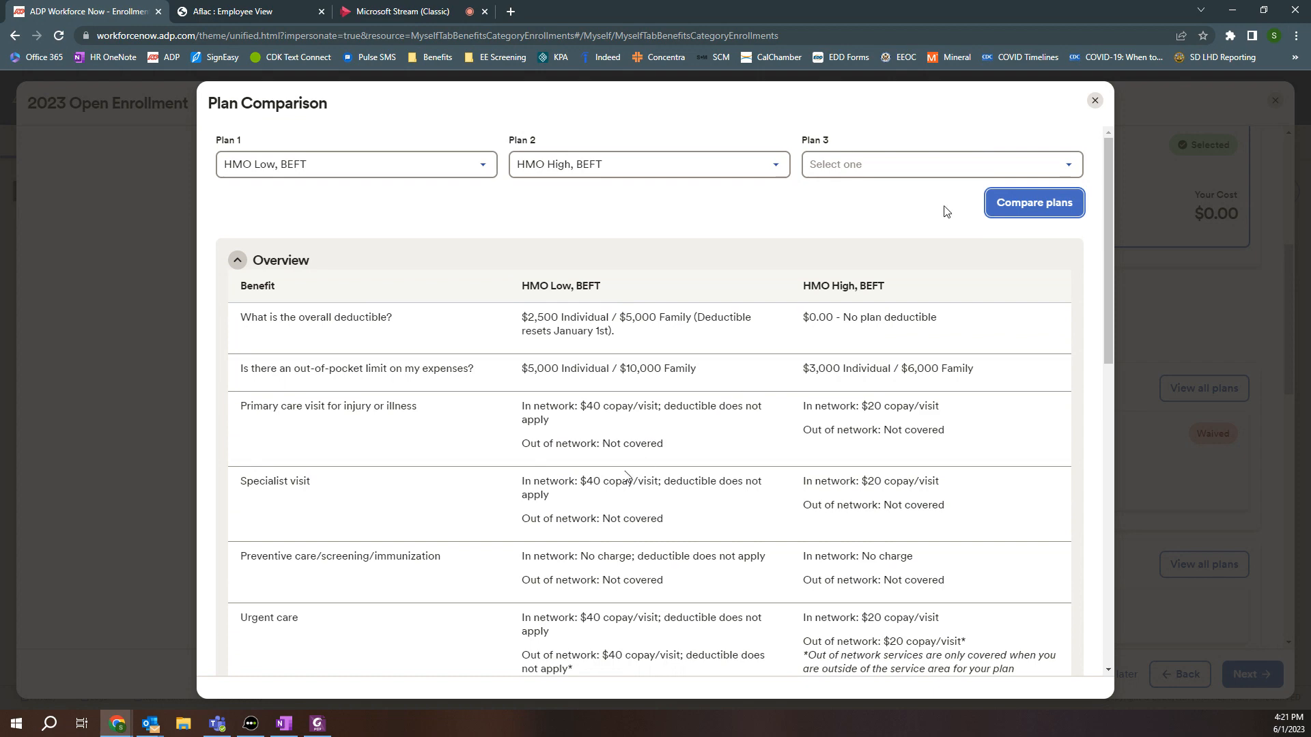
- Add HMO Mid, BEFT as Plan 3, review the three-plan comparison, and close it
{"action": "left_click", "coordinate": [908, 166]}
{"action": "left_click", "coordinate": [1001, 245]}
{"action": "left_click", "coordinate": [1051, 205]}
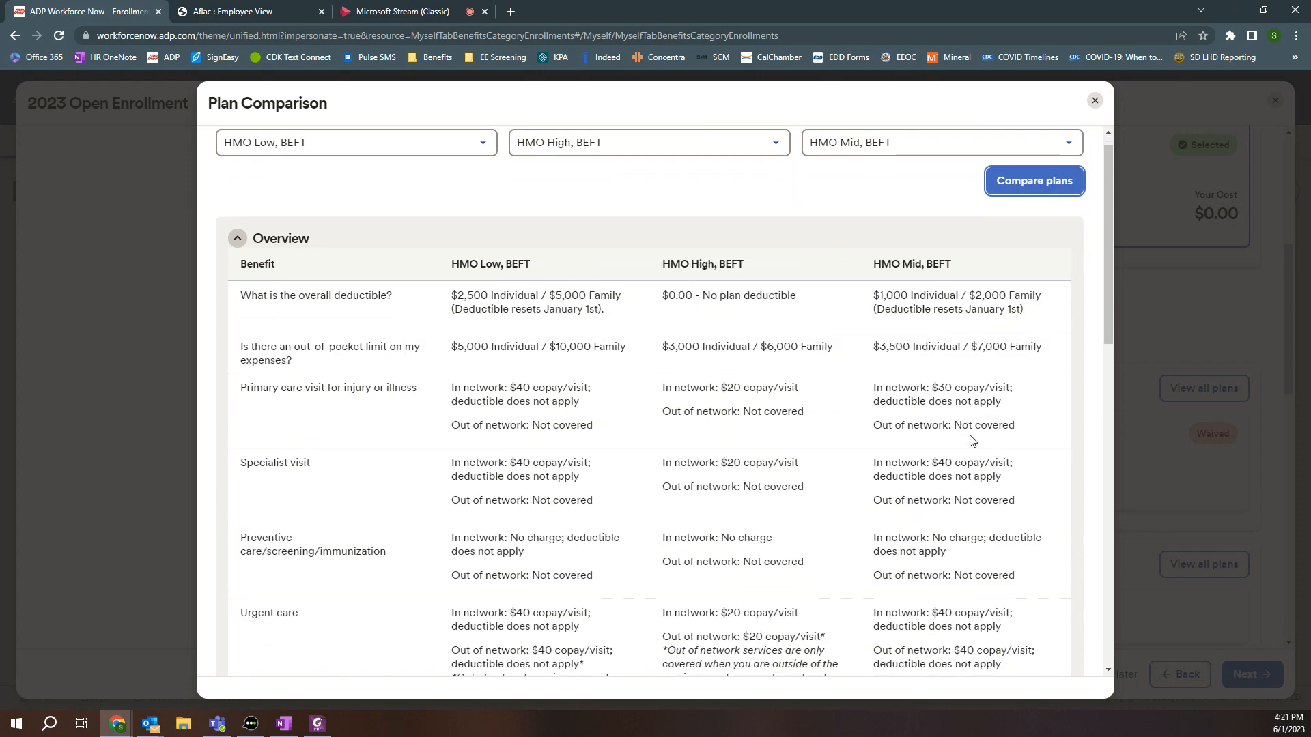
{"action": "scroll", "coordinate": [1004, 349], "scroll_direction": "down", "scroll_amount": 8}
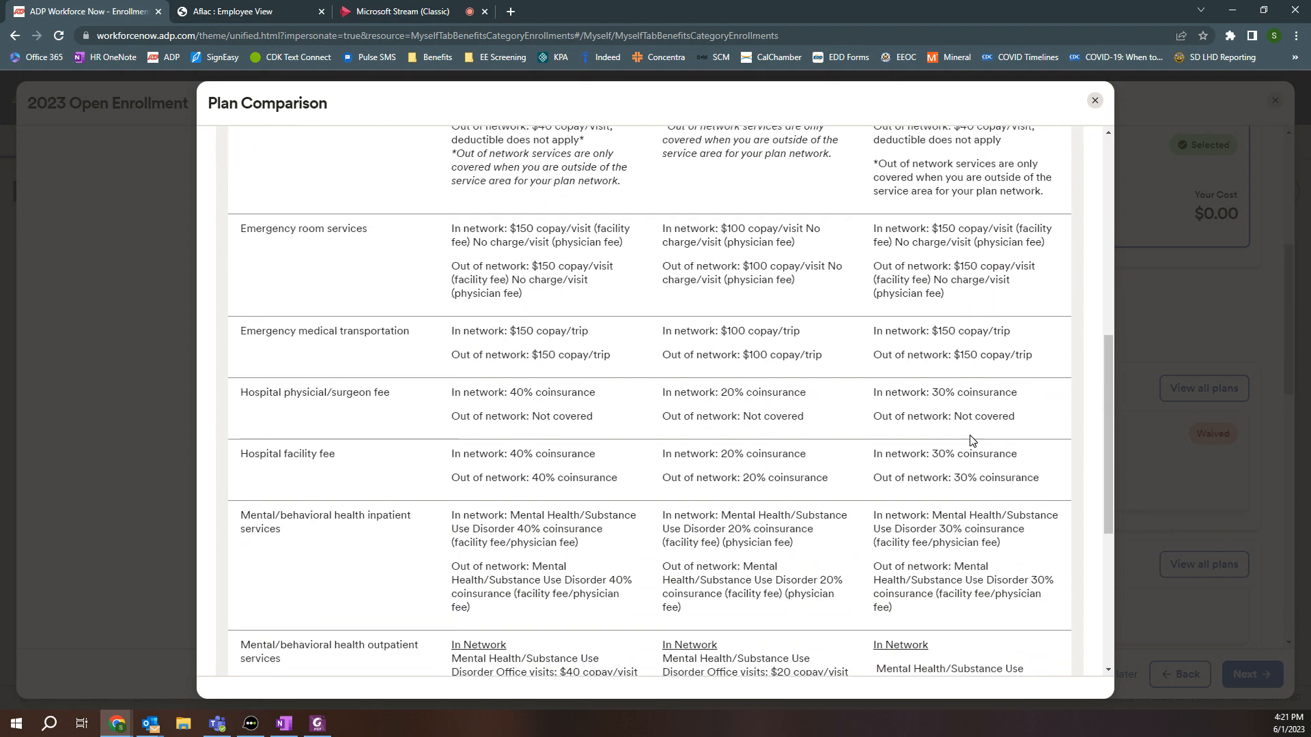
{"action": "scroll", "coordinate": [972, 440], "scroll_direction": "up", "scroll_amount": 8}
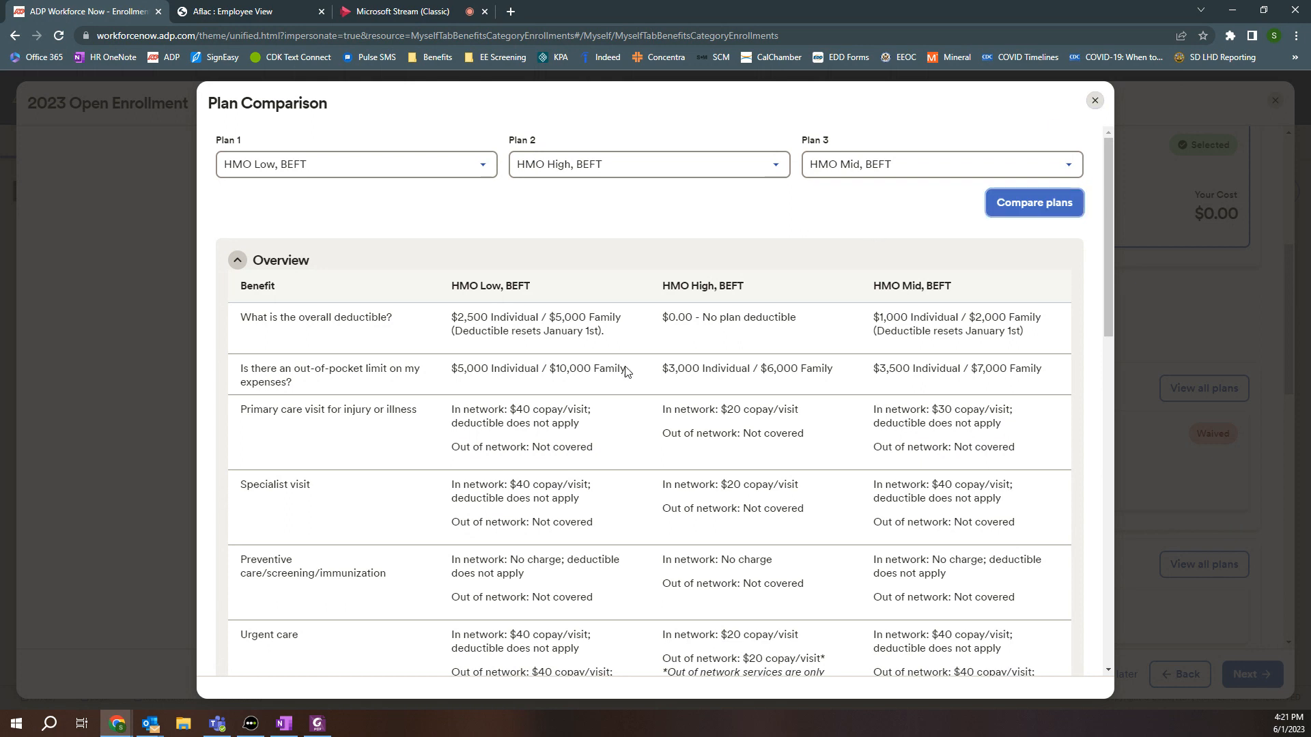
{"action": "left_click", "coordinate": [1095, 100]}
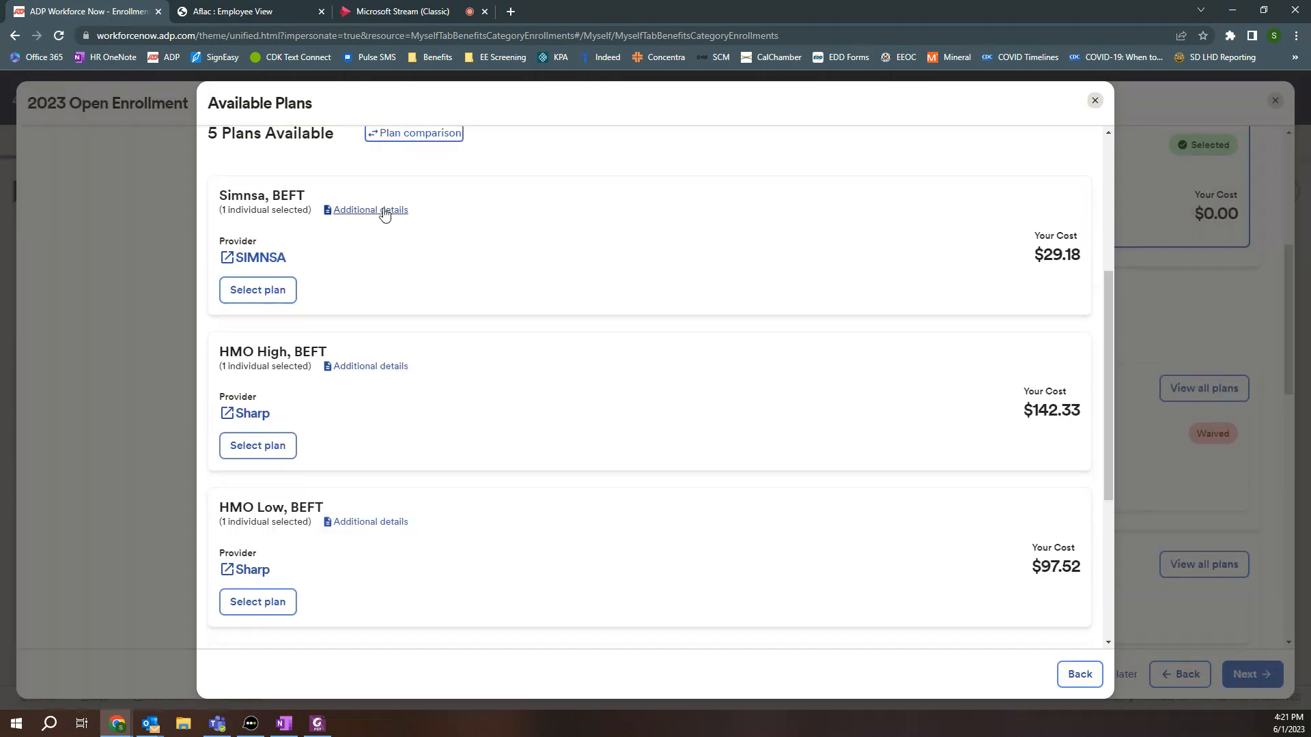
- Open the additional details for HMO High, BEFT, and download and open its Benefit Summary - HMO High NG19L PDF
{"action": "left_click", "coordinate": [370, 366]}
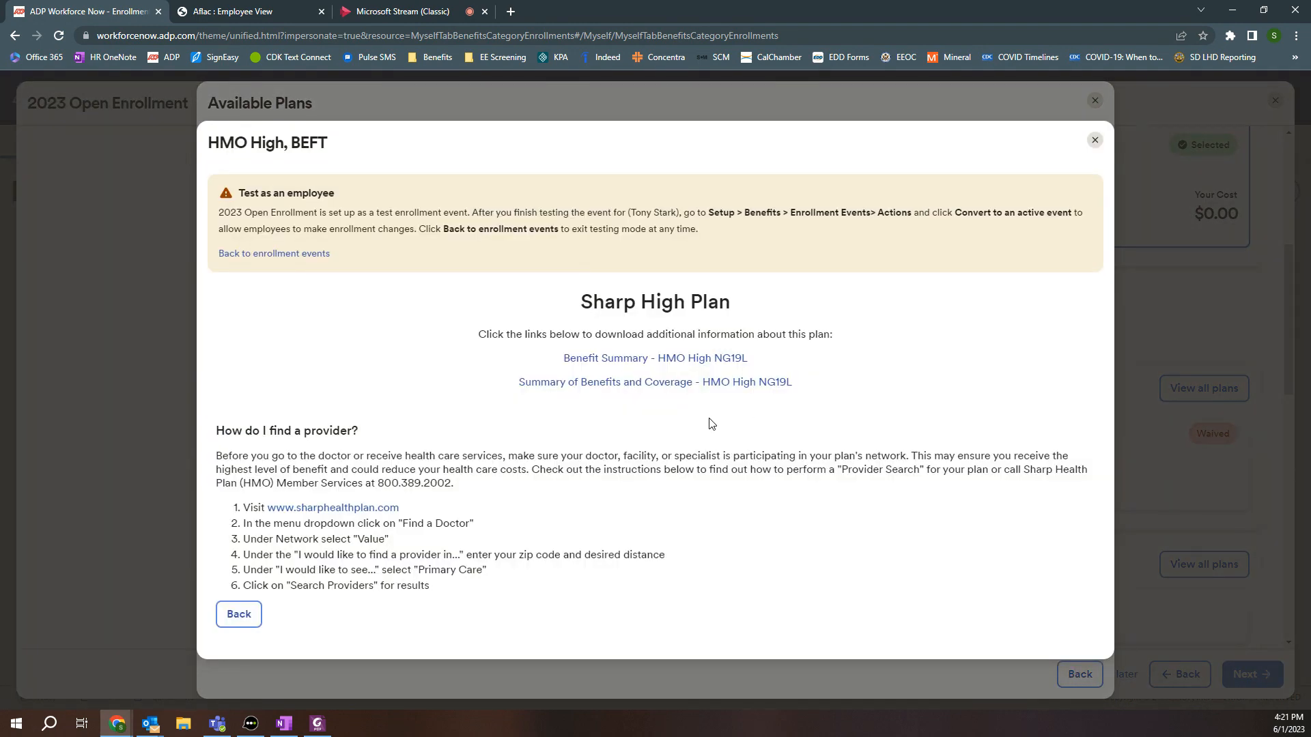
{"action": "left_click", "coordinate": [604, 358]}
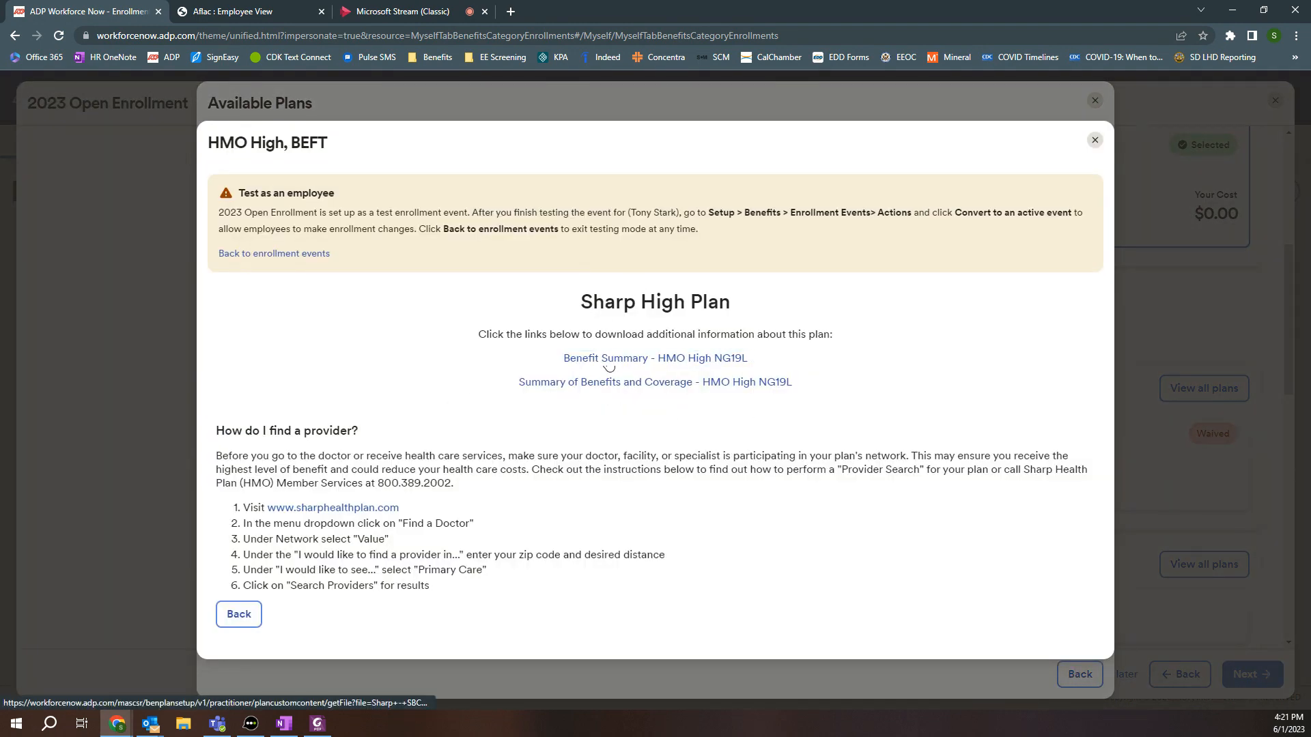
{"action": "left_click", "coordinate": [666, 367]}
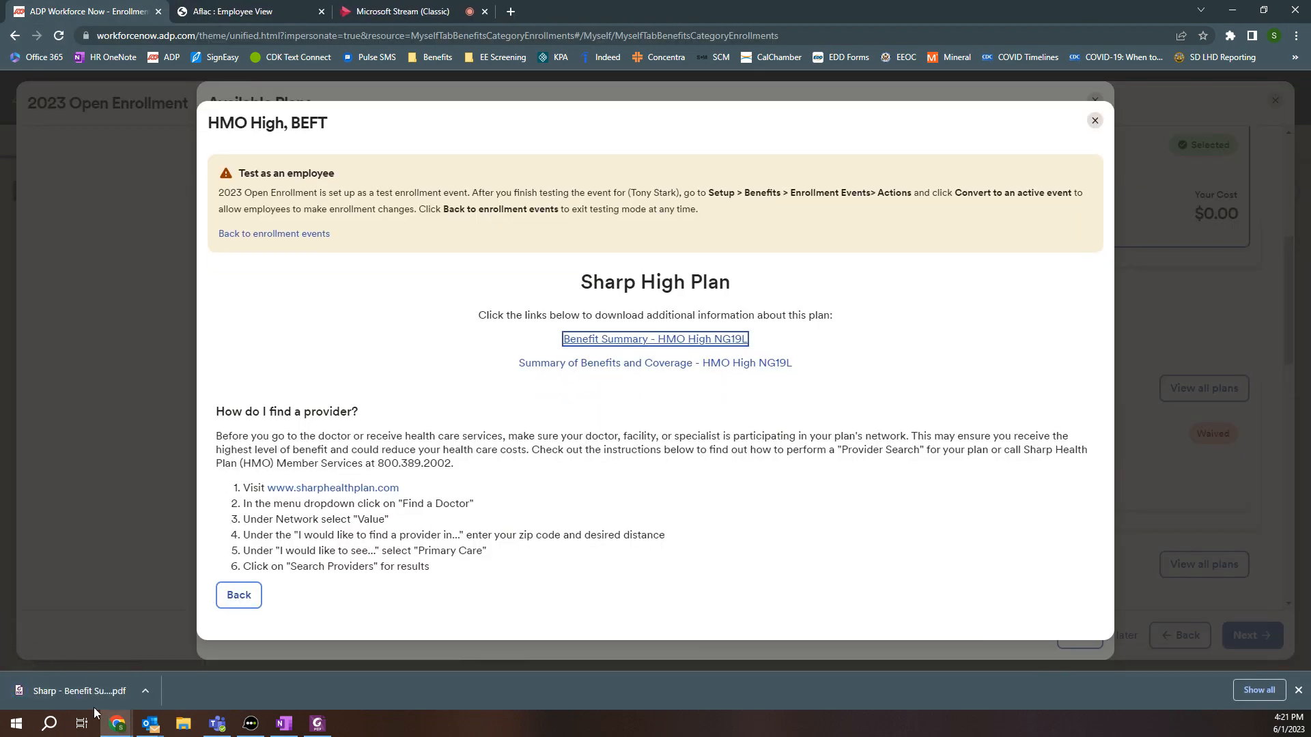
{"action": "left_click", "coordinate": [109, 691]}
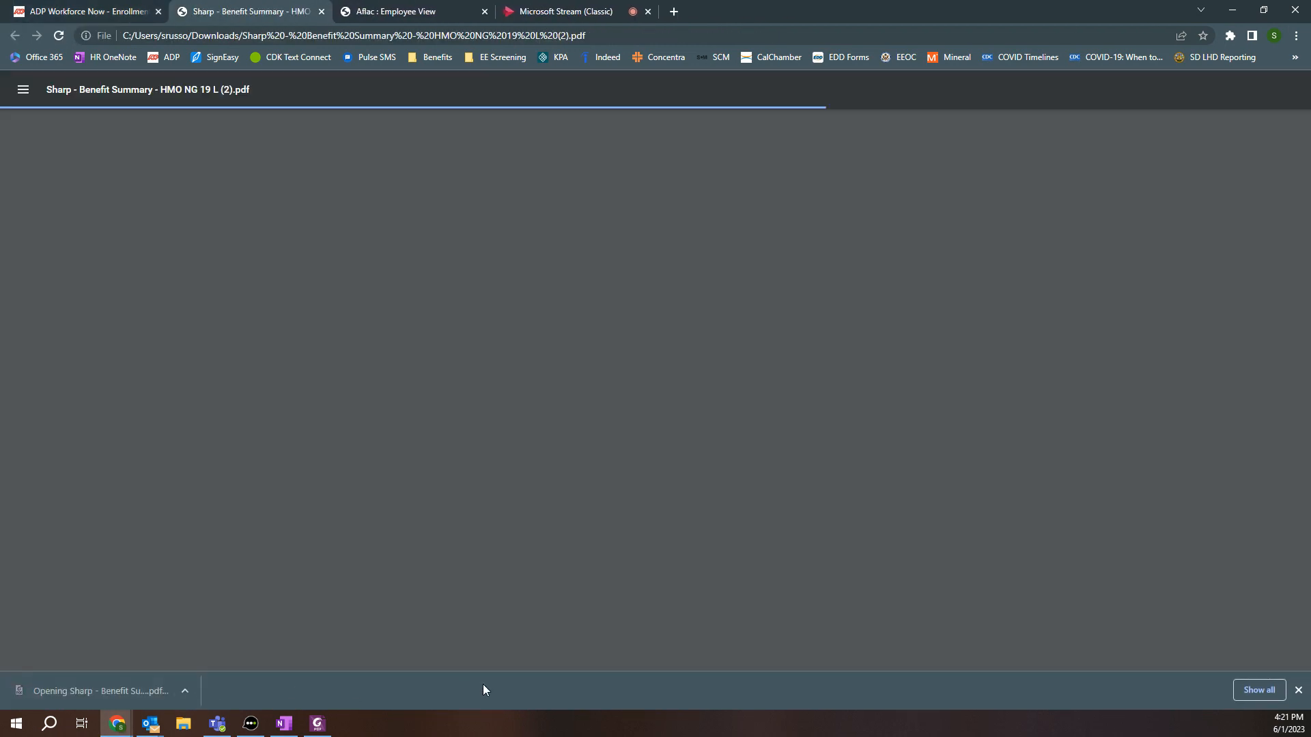
- Read through the covered benefits and cost shares in the HMO NG 19 L benefit summary PDF
{"action": "scroll", "coordinate": [666, 314], "scroll_direction": "down", "scroll_amount": 5}
{"action": "scroll", "coordinate": [666, 390], "scroll_direction": "down", "scroll_amount": 8}
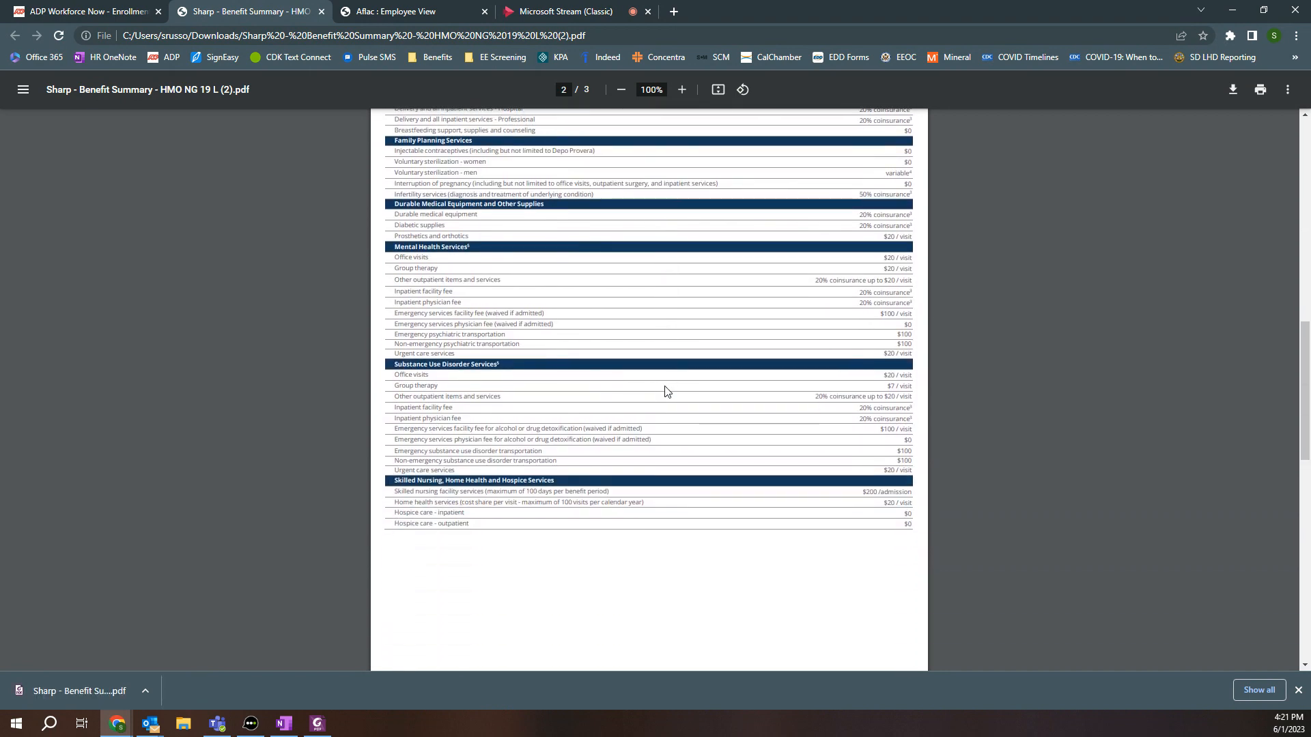
{"action": "scroll", "coordinate": [666, 391], "scroll_direction": "up", "scroll_amount": 3}
{"action": "scroll", "coordinate": [667, 391], "scroll_direction": "up", "scroll_amount": 2}
{"action": "scroll", "coordinate": [500, 398], "scroll_direction": "down", "scroll_amount": 6}
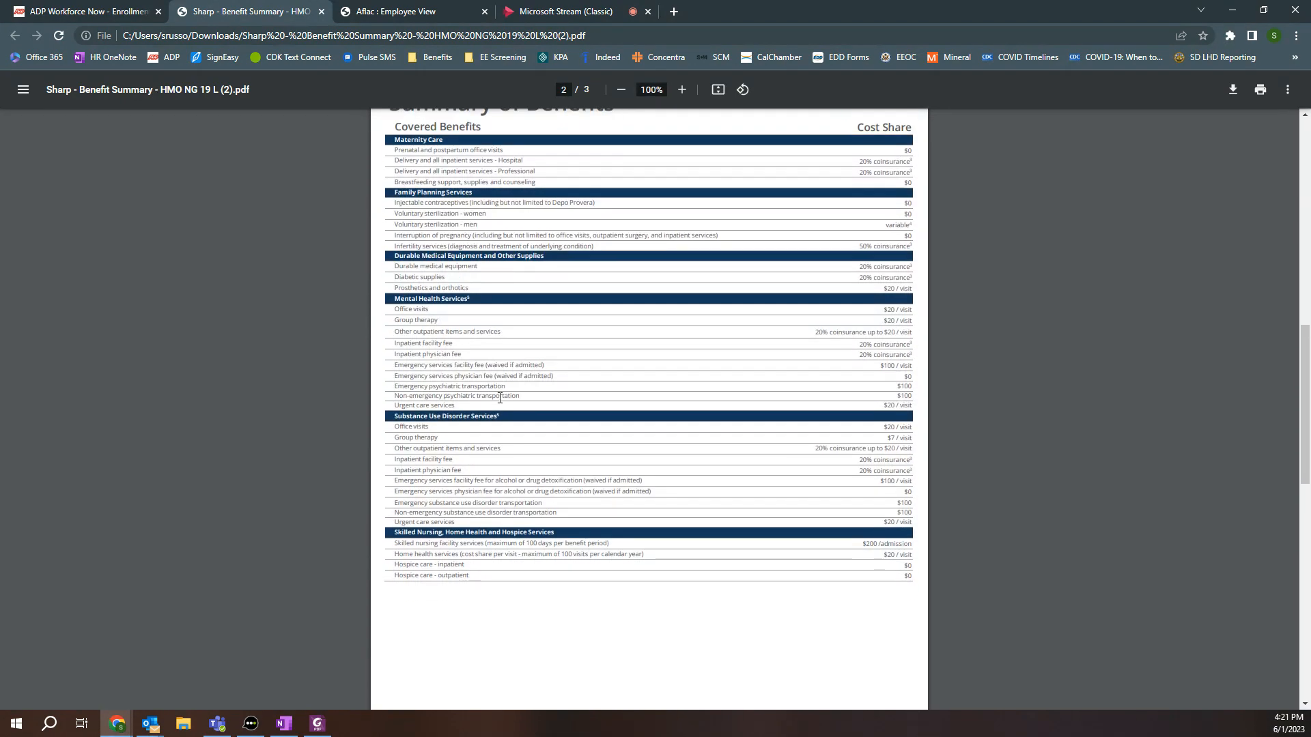
{"action": "scroll", "coordinate": [491, 226], "scroll_direction": "up", "scroll_amount": 12}
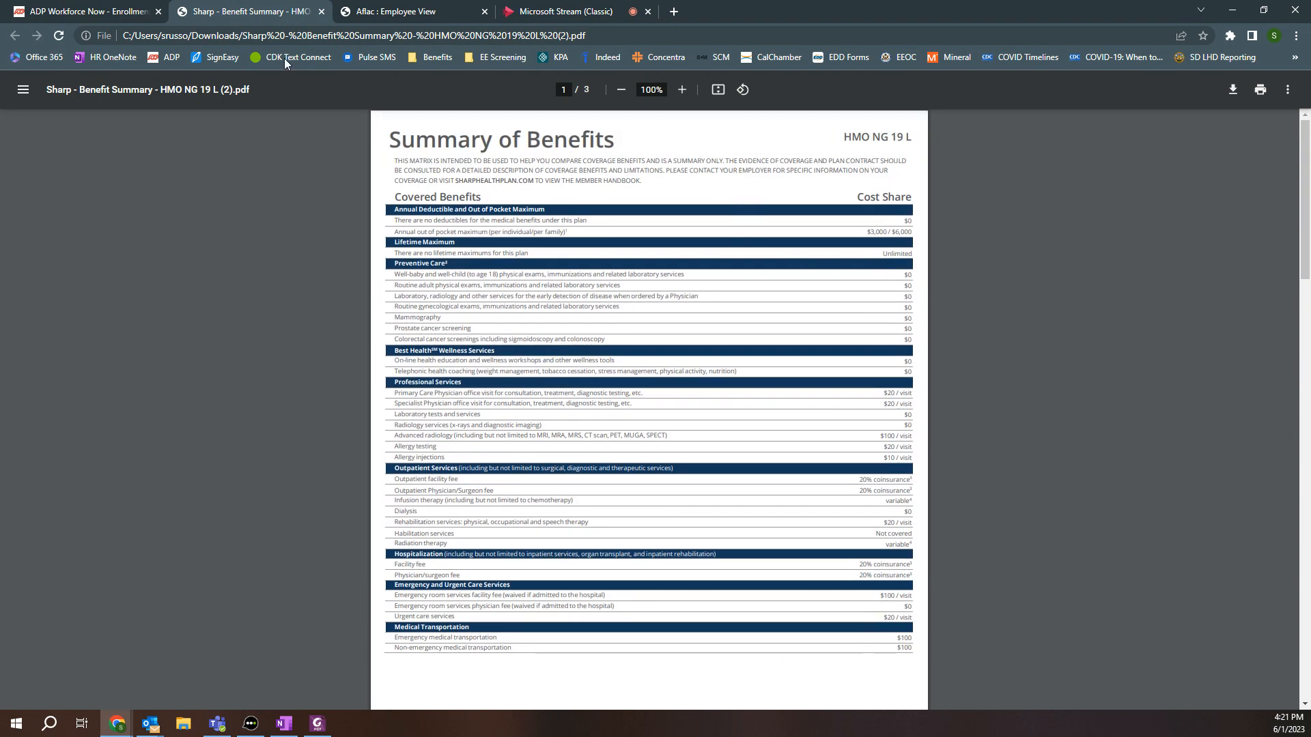
- Return to the ADP Workforce Now plan details, and download and open the Summary of Benefits and Coverage - HMO High NG19L PDF
{"action": "left_click", "coordinate": [89, 12]}
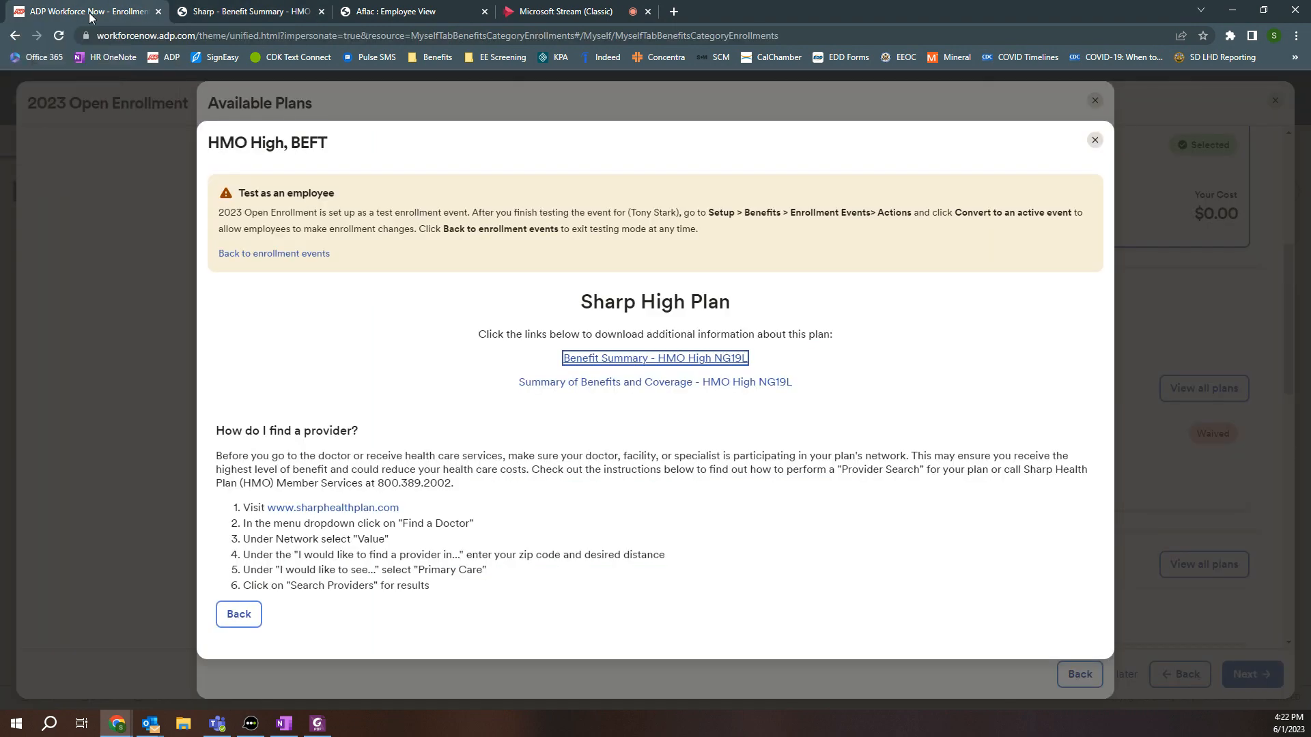
{"action": "left_click", "coordinate": [610, 384]}
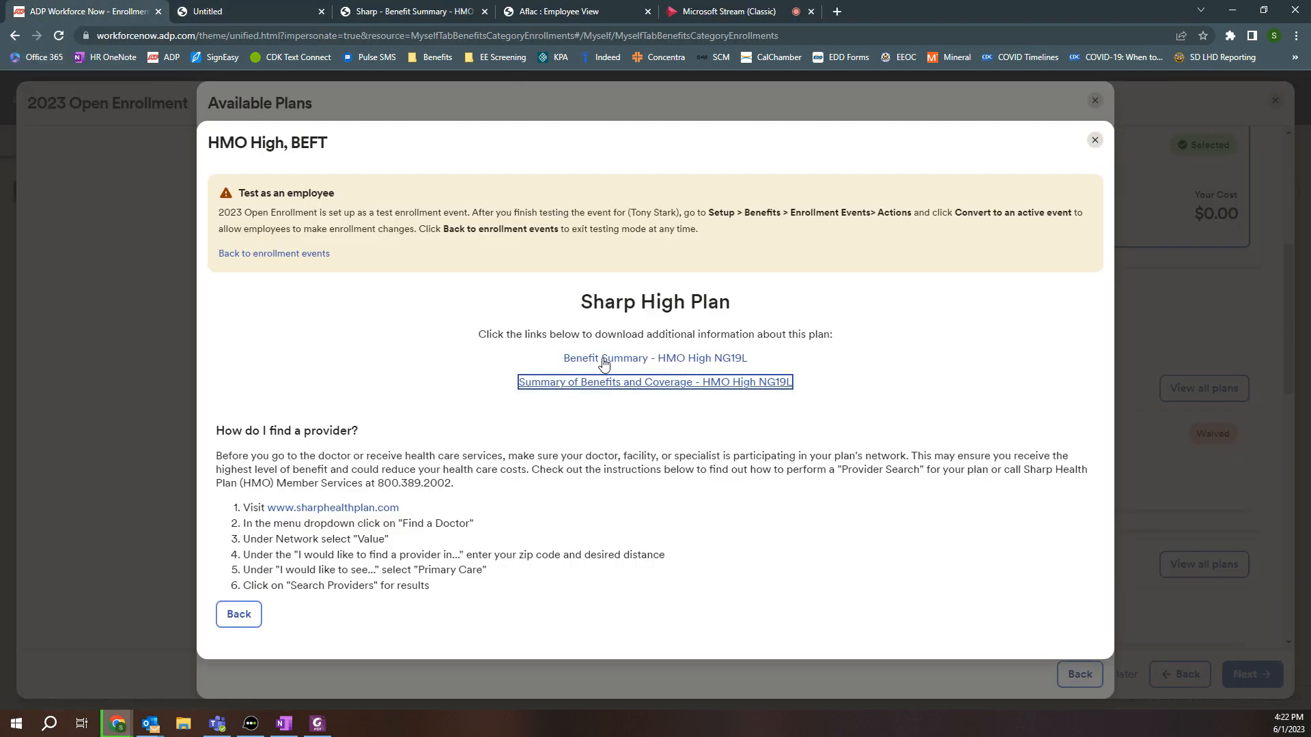
{"action": "left_click", "coordinate": [68, 696]}
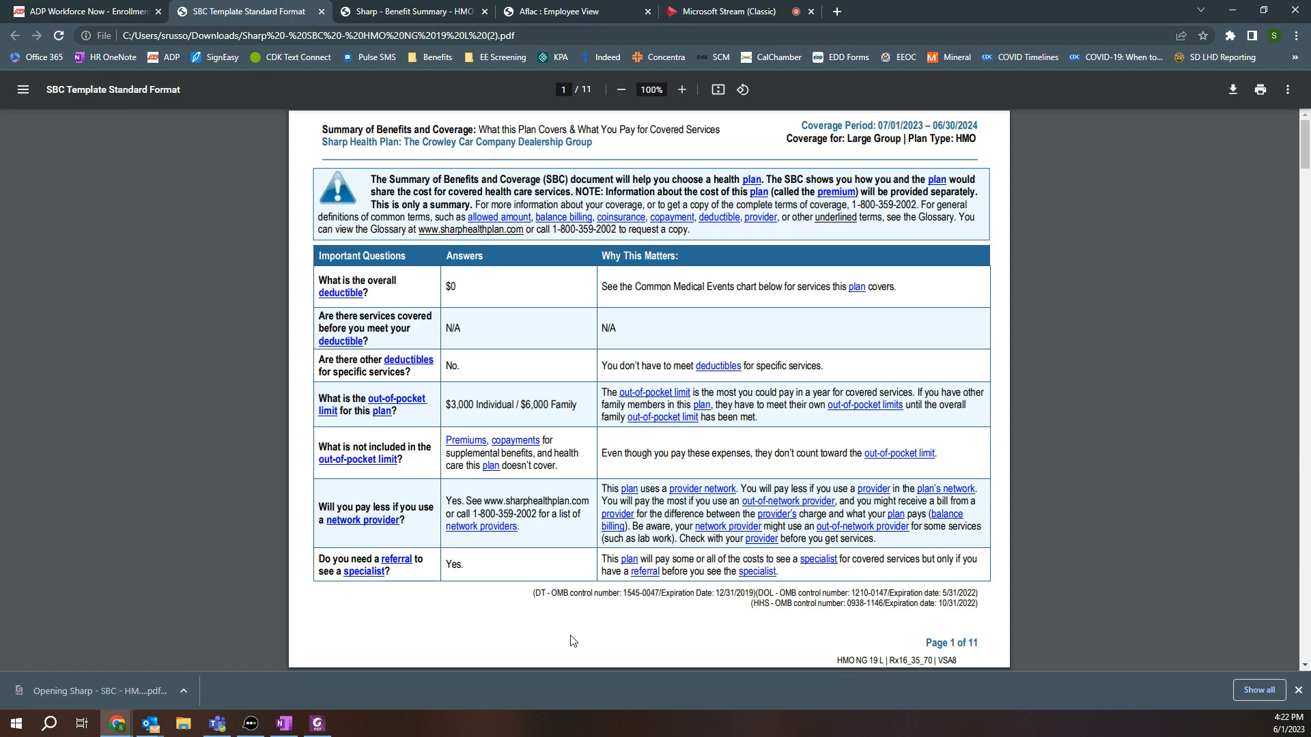
- Read through the HMO NG 19 L Summary of Benefits and Coverage PDF, including common medical events and their costs
{"action": "scroll", "coordinate": [572, 640], "scroll_direction": "down", "scroll_amount": 8}
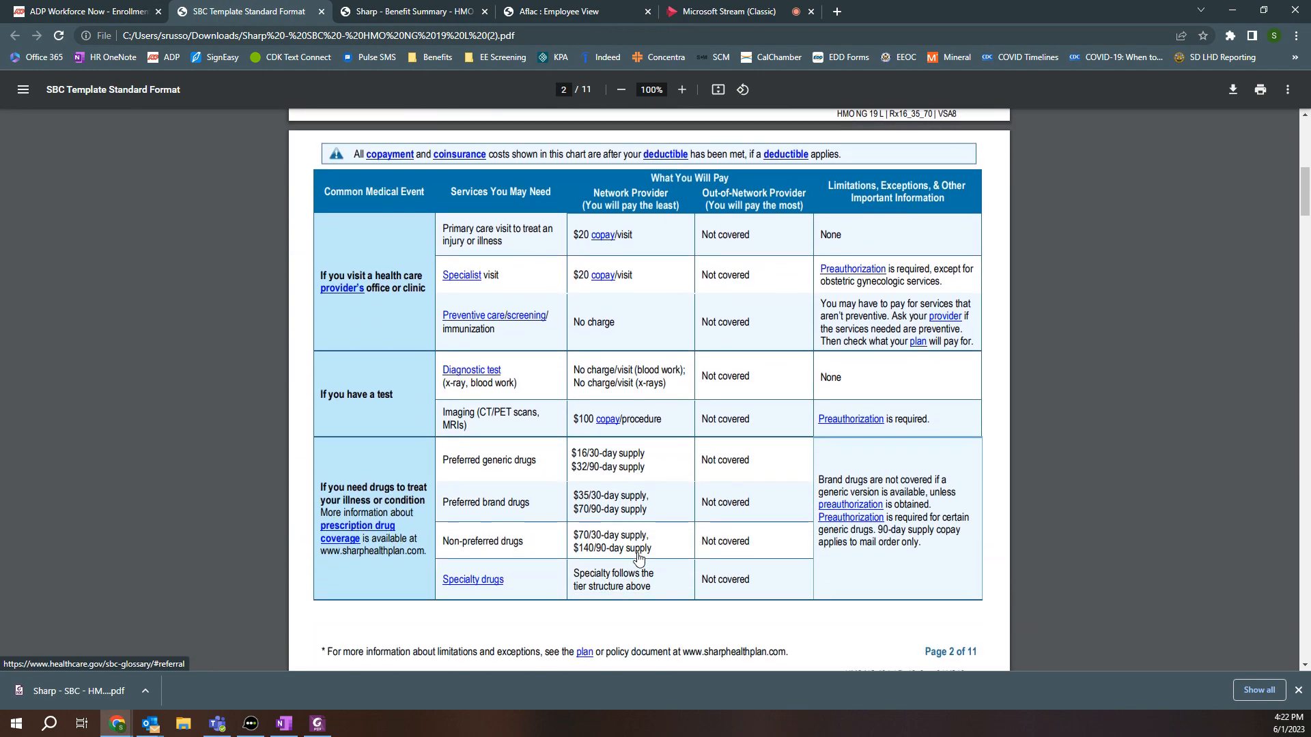
{"action": "scroll", "coordinate": [639, 556], "scroll_direction": "down", "scroll_amount": 15}
{"action": "scroll", "coordinate": [638, 557], "scroll_direction": "down", "scroll_amount": 10}
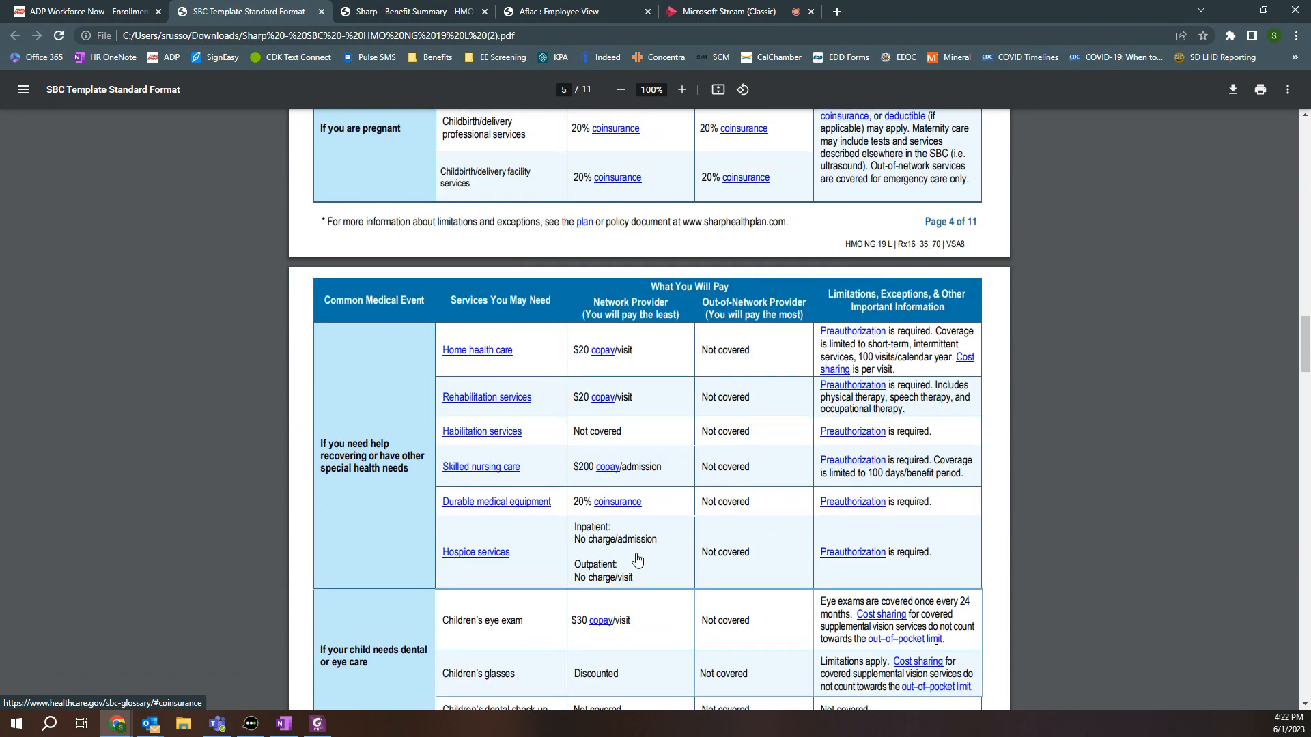
{"action": "scroll", "coordinate": [637, 558], "scroll_direction": "down", "scroll_amount": 7}
{"action": "scroll", "coordinate": [636, 558], "scroll_direction": "down", "scroll_amount": 2}
- Return from the PDF to the available Medical plans and review the additional details of Simnsa, BEFT
{"action": "key", "text": "ctrl+shift+Tab"}
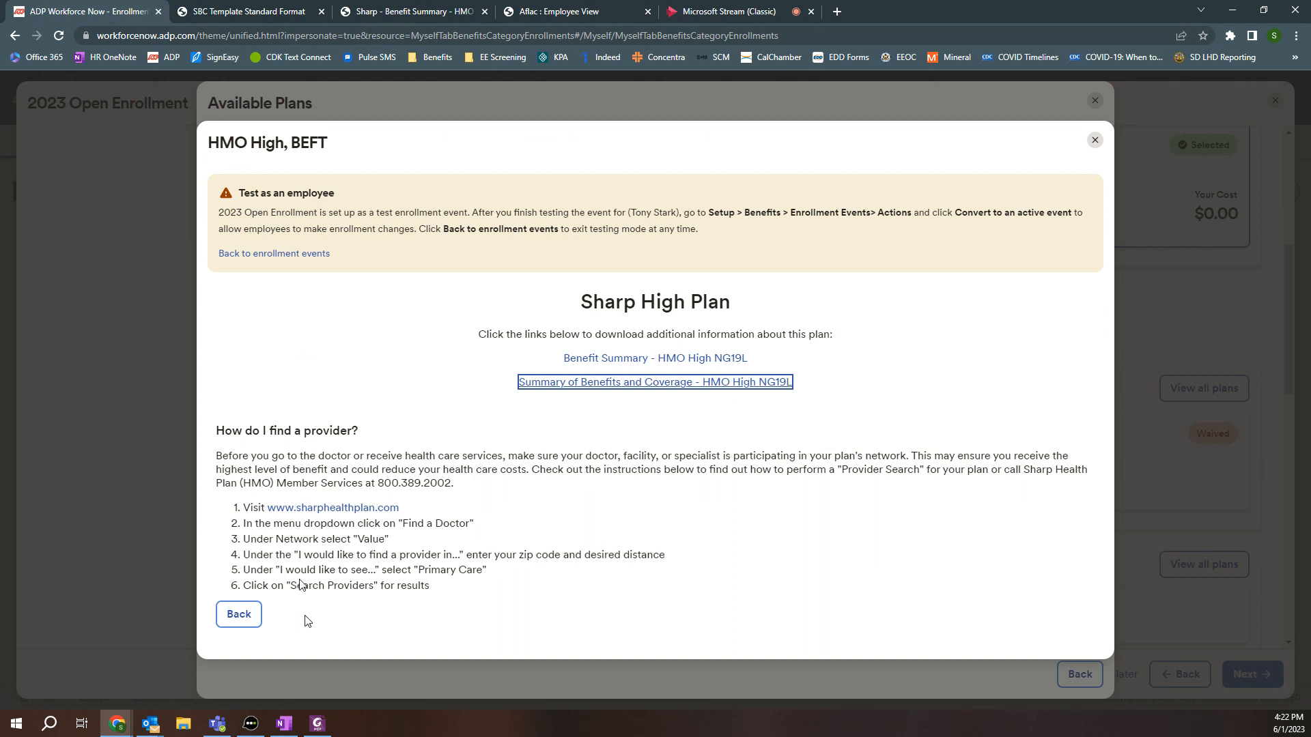
{"action": "left_click", "coordinate": [250, 618]}
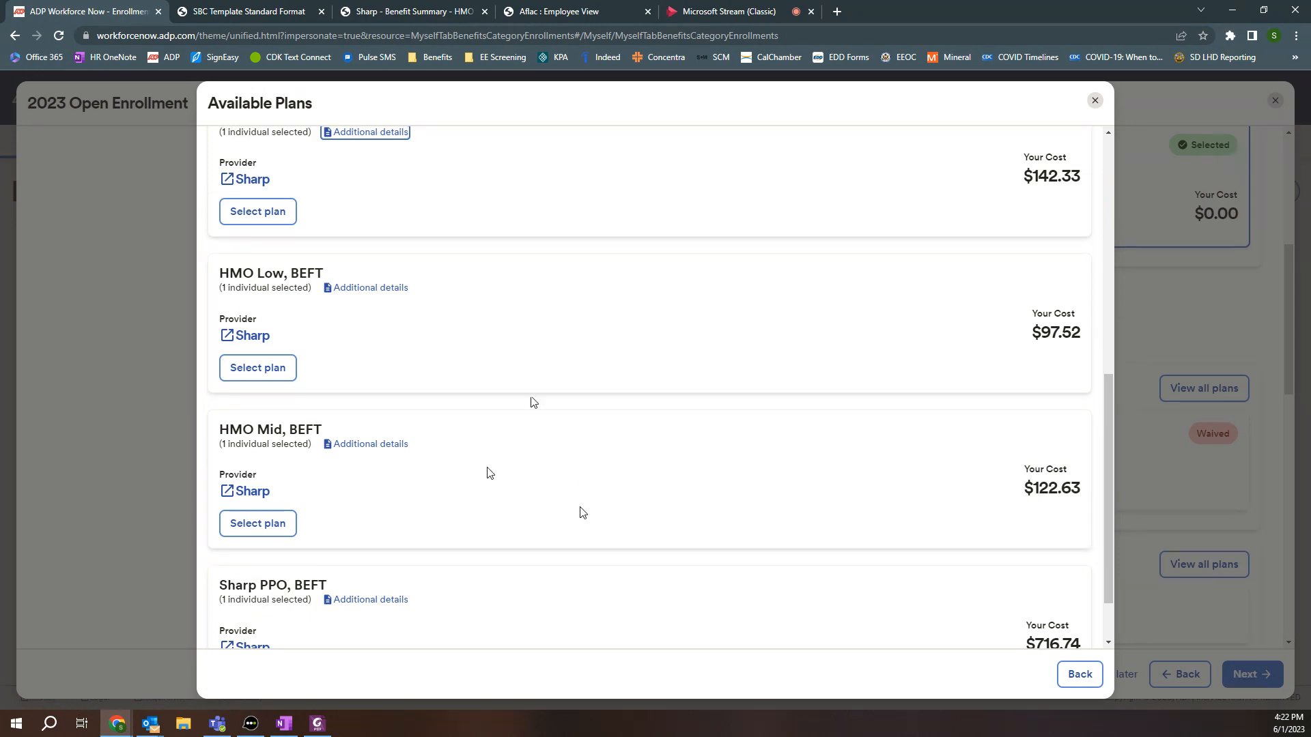
{"action": "scroll", "coordinate": [278, 198], "scroll_direction": "up", "scroll_amount": 3}
{"action": "left_click", "coordinate": [370, 181]}
{"action": "scroll", "coordinate": [810, 462], "scroll_direction": "down", "scroll_amount": 1}
{"action": "scroll", "coordinate": [751, 475], "scroll_direction": "down", "scroll_amount": 8}
{"action": "scroll", "coordinate": [751, 476], "scroll_direction": "up", "scroll_amount": 8}
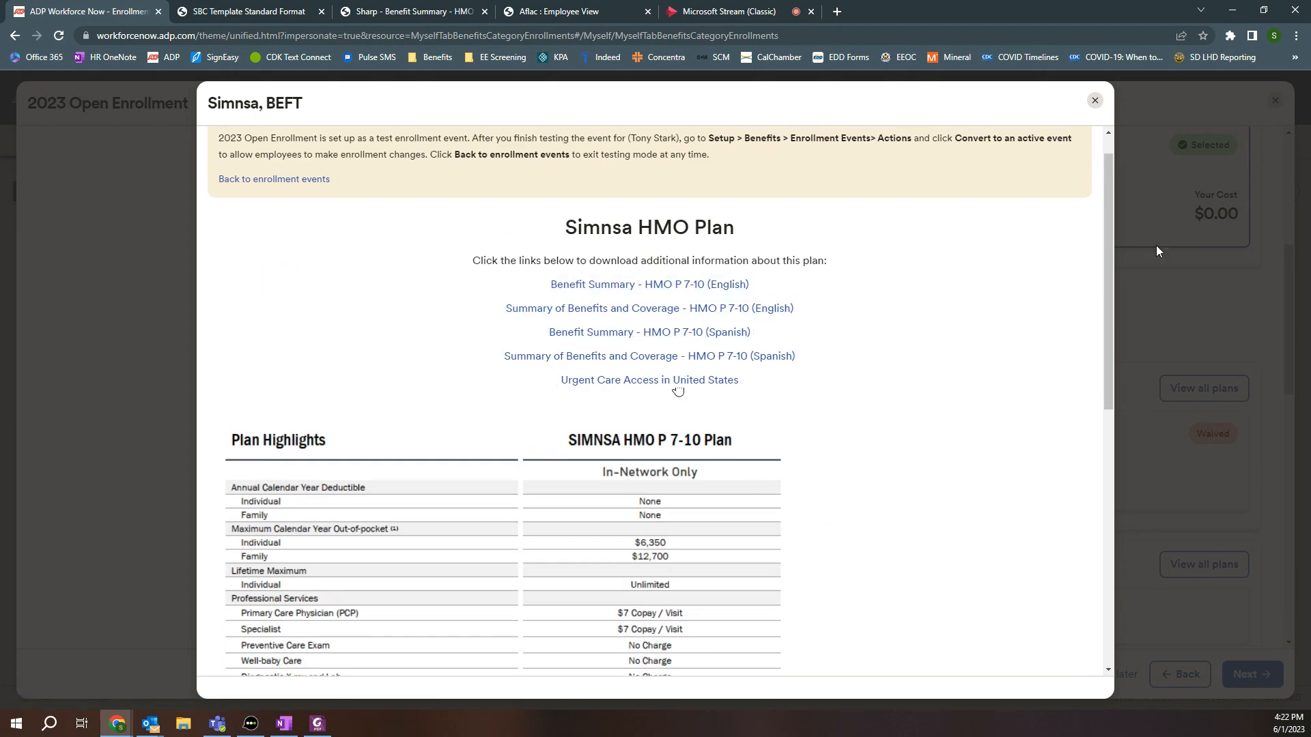
{"action": "left_click", "coordinate": [1095, 100]}
- Select the HMO Low, BEFT Medical plan and bring up its details for confirmation
{"action": "scroll", "coordinate": [630, 470], "scroll_direction": "down", "scroll_amount": 2}
{"action": "scroll", "coordinate": [628, 469], "scroll_direction": "down", "scroll_amount": 3}
{"action": "scroll", "coordinate": [629, 471], "scroll_direction": "up", "scroll_amount": 6}
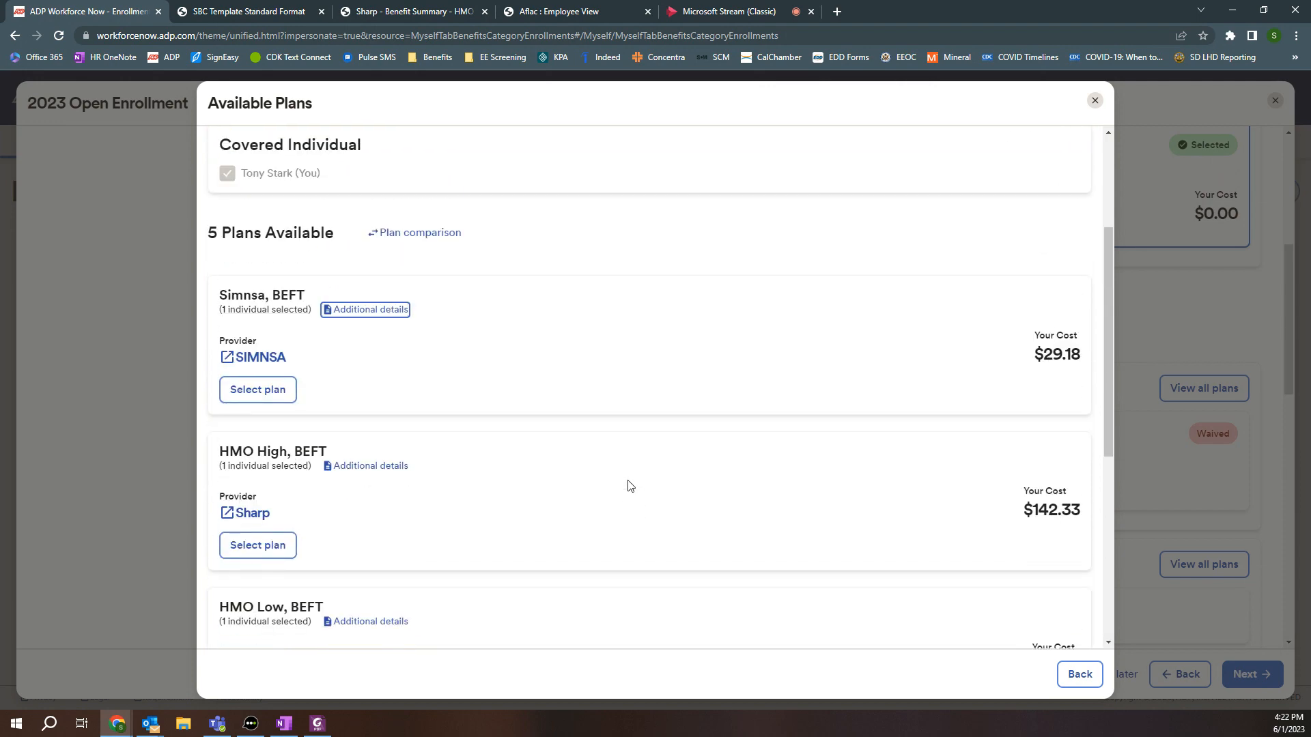
{"action": "scroll", "coordinate": [628, 485], "scroll_direction": "down", "scroll_amount": 3}
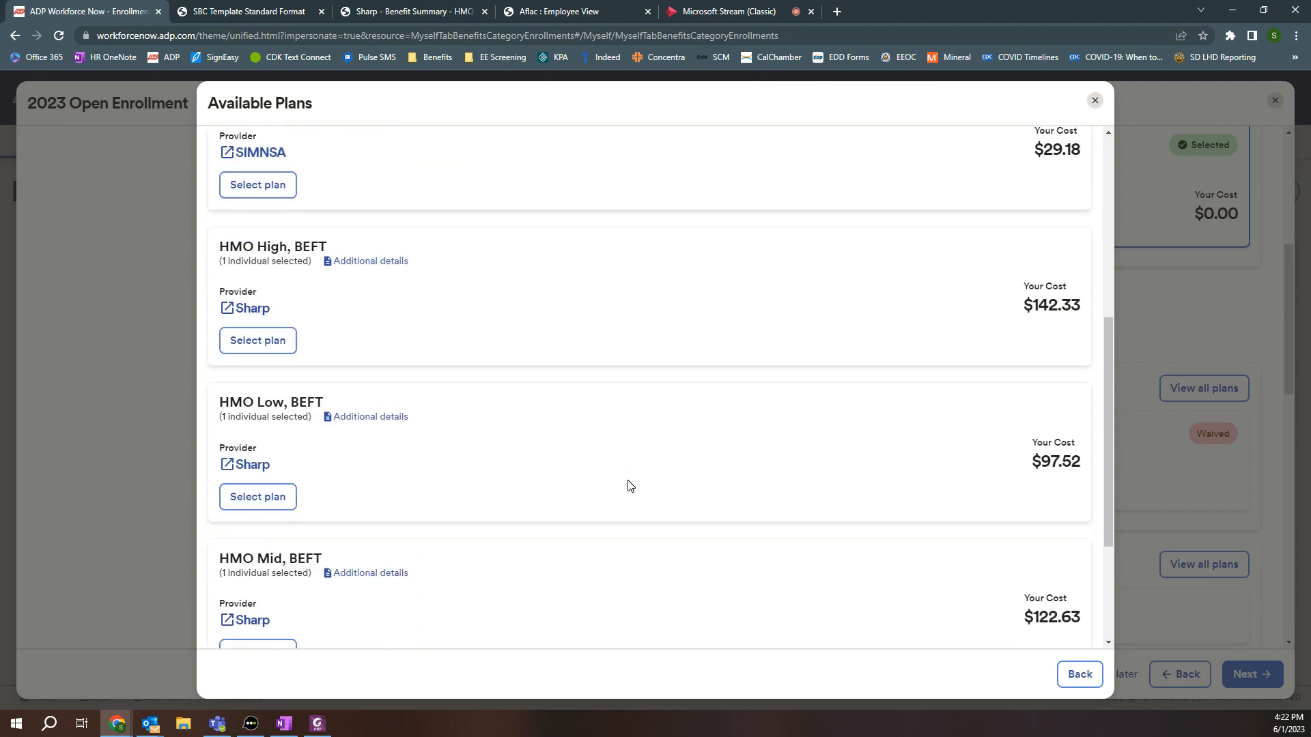
{"action": "scroll", "coordinate": [628, 486], "scroll_direction": "down", "scroll_amount": 2}
{"action": "left_click", "coordinate": [280, 361]}
{"action": "scroll", "coordinate": [950, 466], "scroll_direction": "up", "scroll_amount": 3}
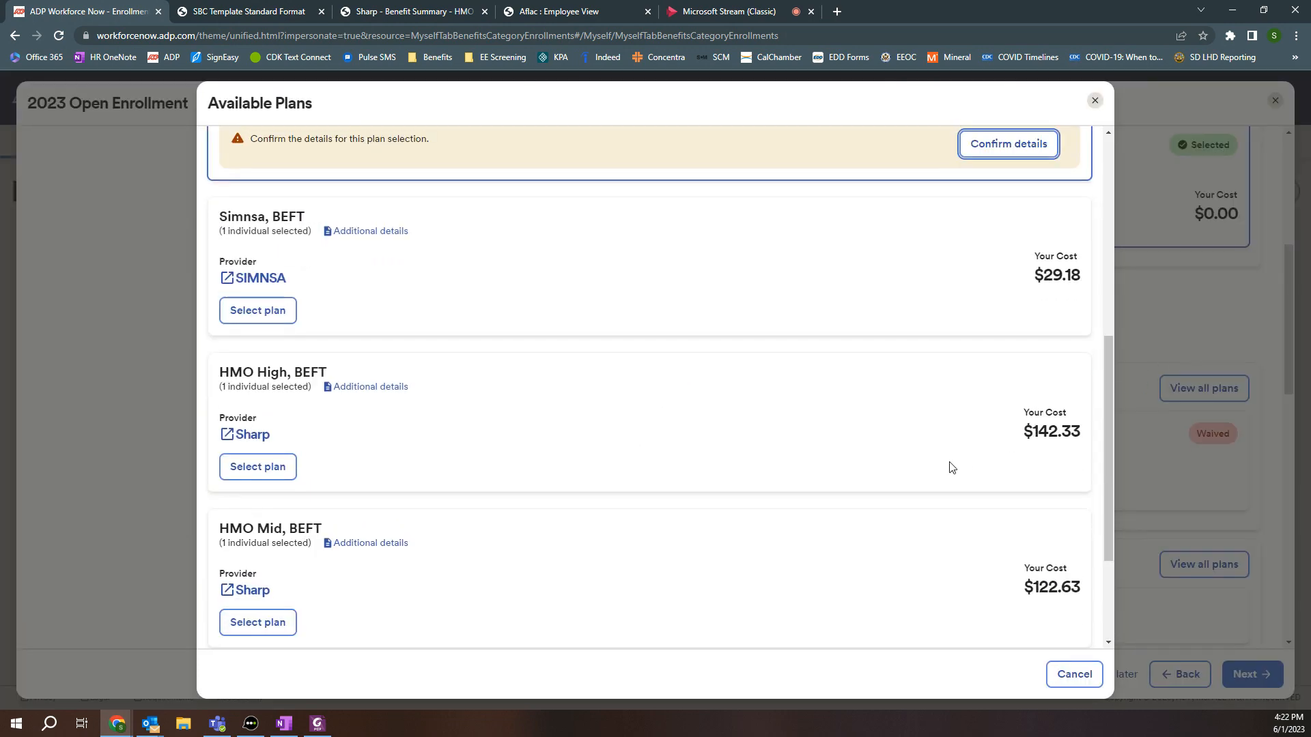
{"action": "left_click", "coordinate": [1035, 350]}
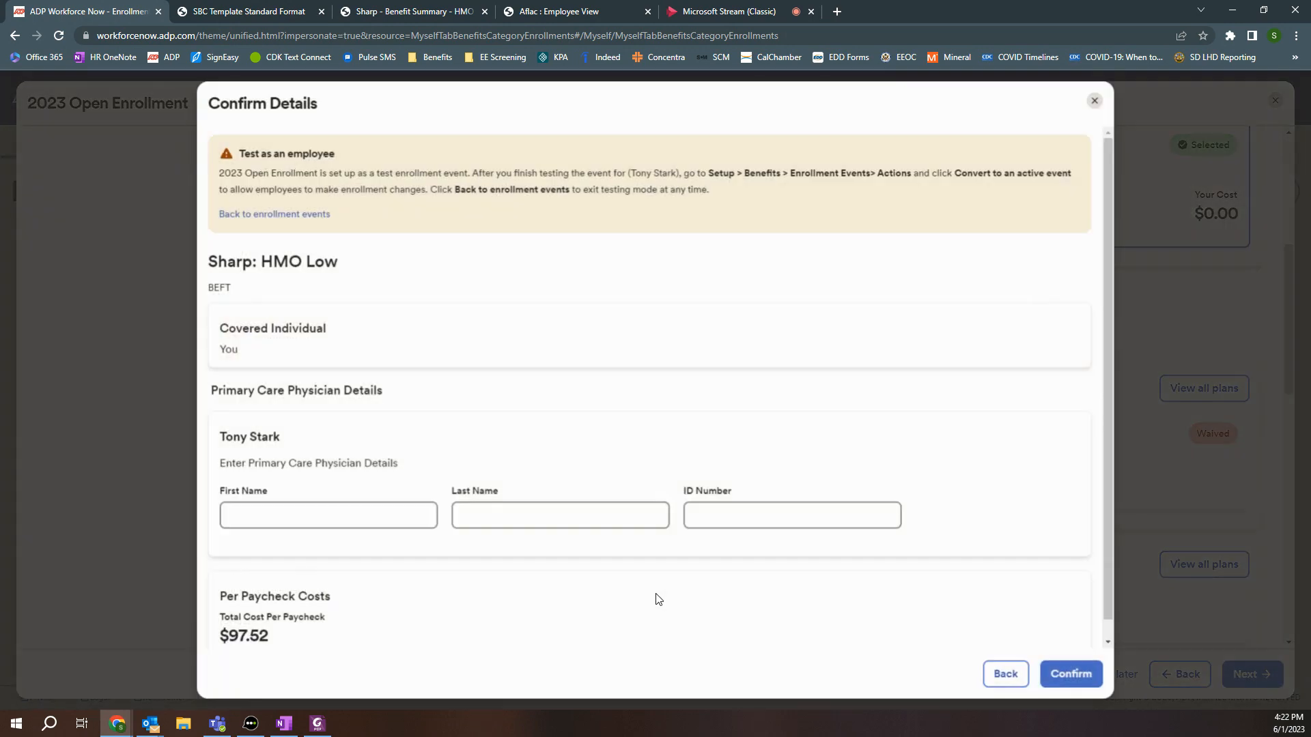
- Point out the Primary Care Physician name and ID fields, leave them blank, and confirm the HMO Low enrollment
{"action": "left_click", "coordinate": [255, 517]}
{"action": "left_click", "coordinate": [766, 519]}
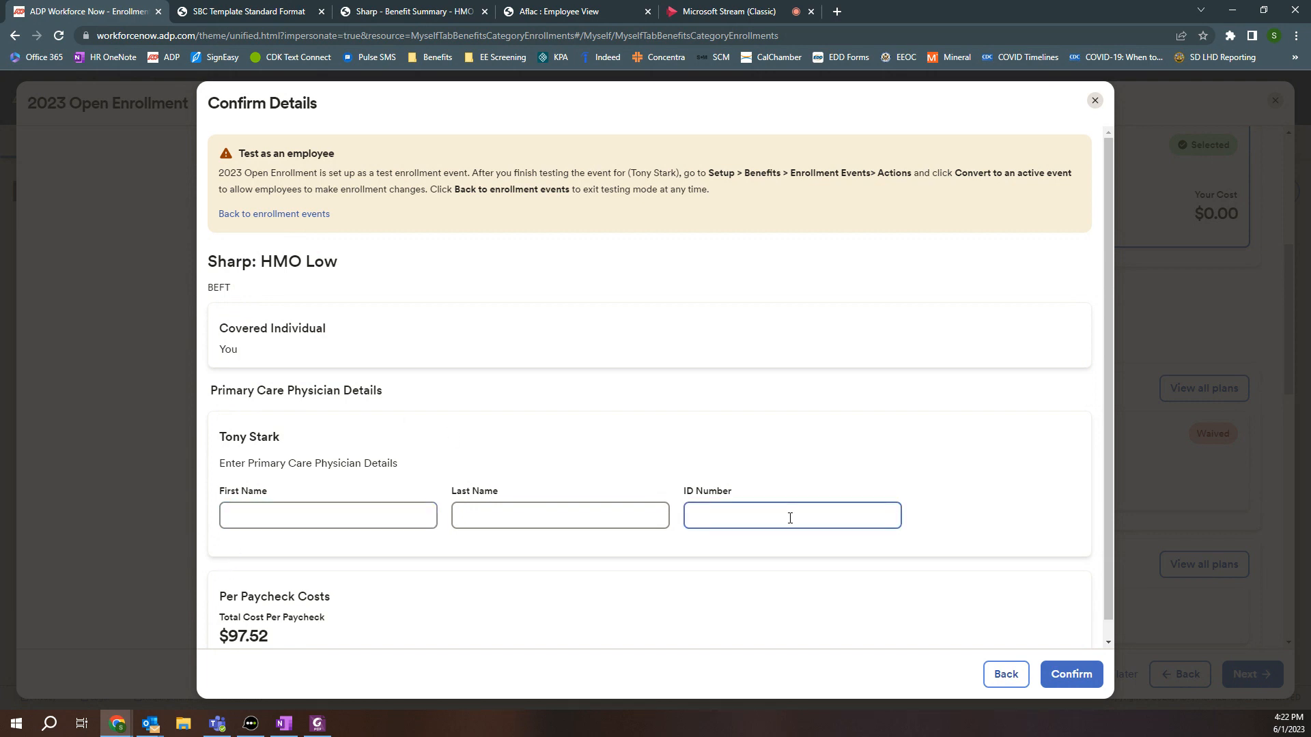
{"action": "left_click", "coordinate": [821, 423]}
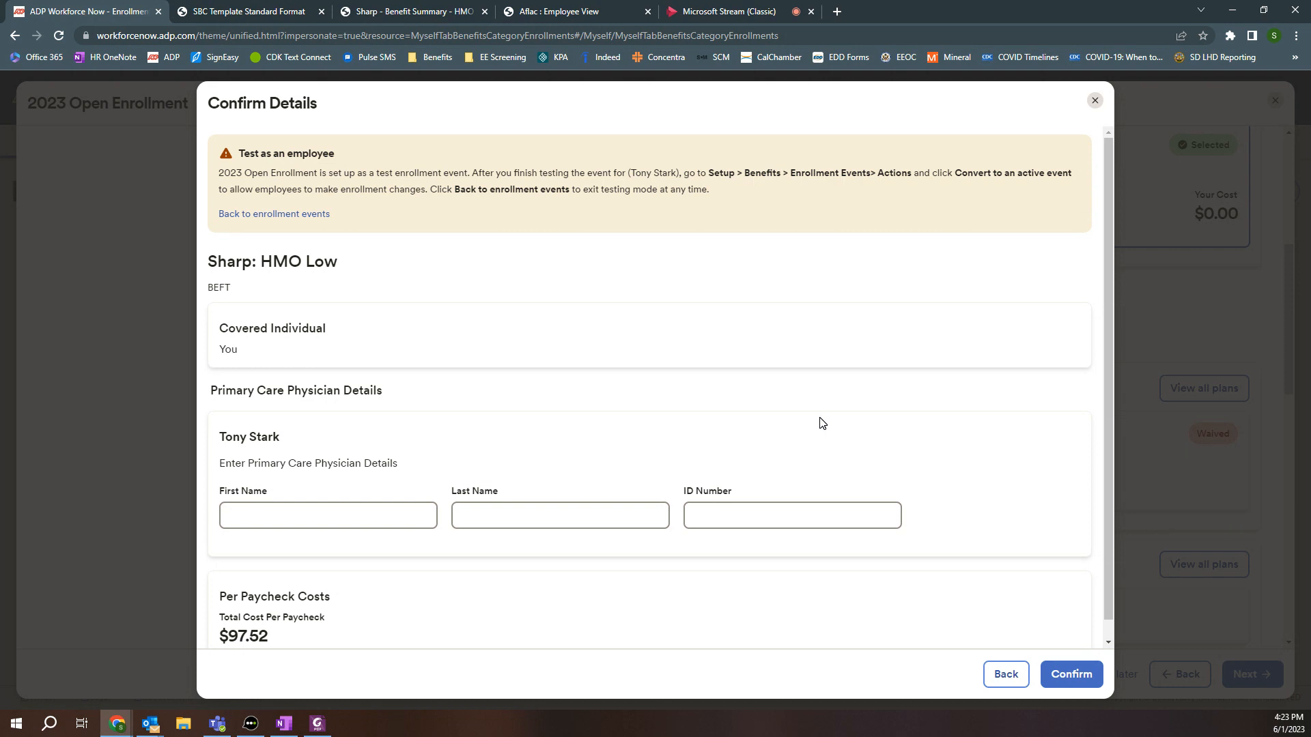
{"action": "left_click", "coordinate": [308, 524]}
{"action": "left_click", "coordinate": [623, 519]}
{"action": "left_click", "coordinate": [792, 517]}
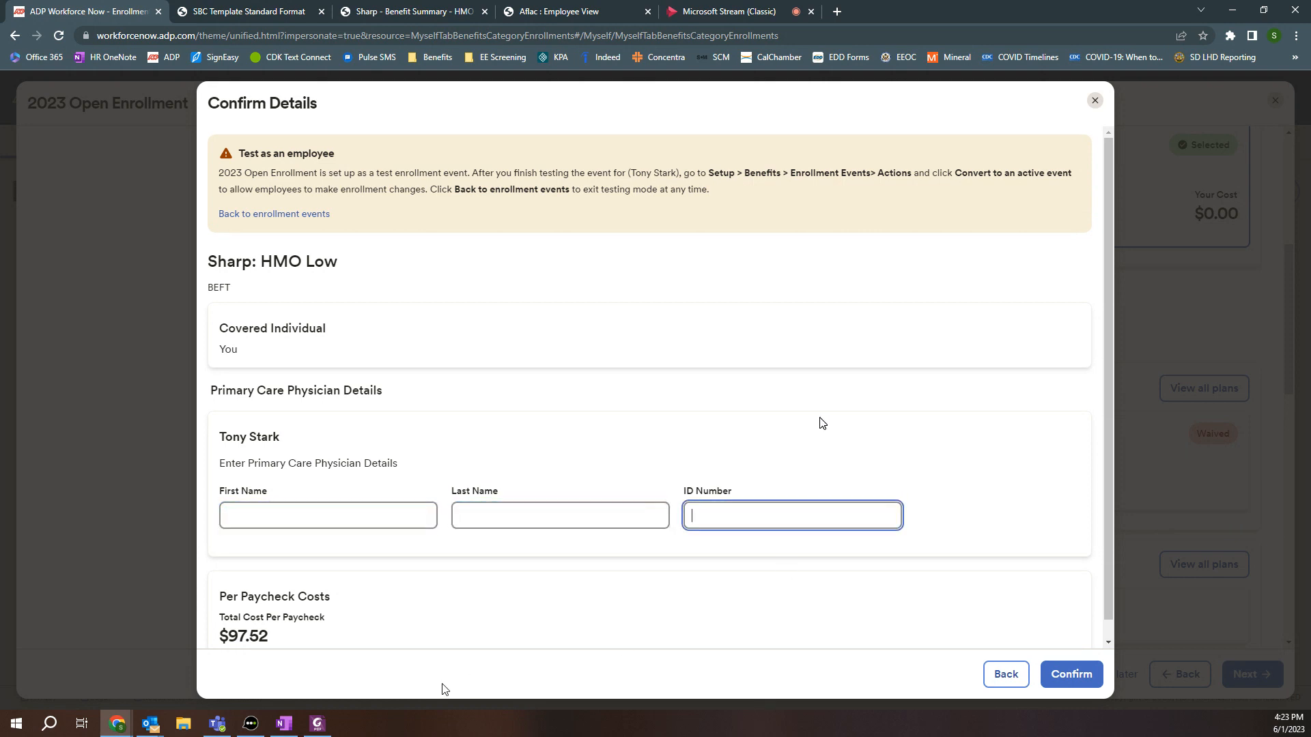
{"action": "scroll", "coordinate": [840, 577], "scroll_direction": "down", "scroll_amount": 1}
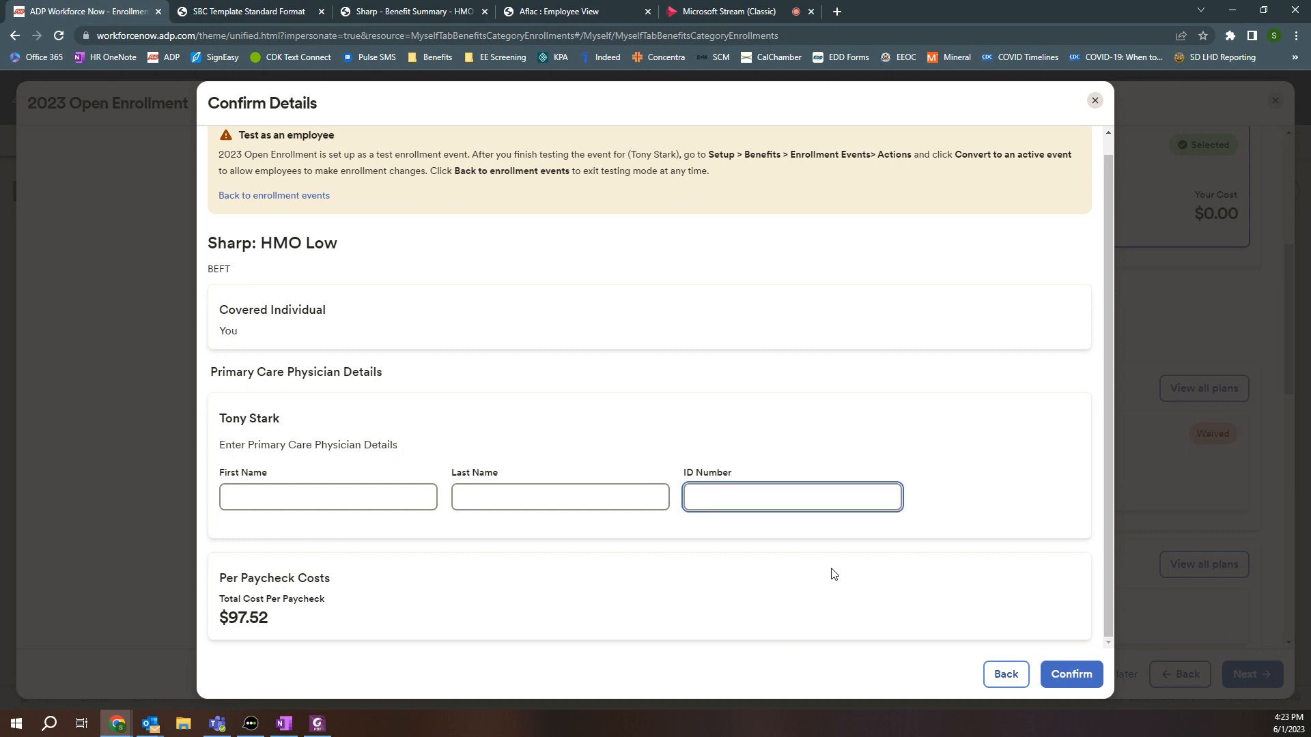
{"action": "left_click", "coordinate": [1084, 677]}
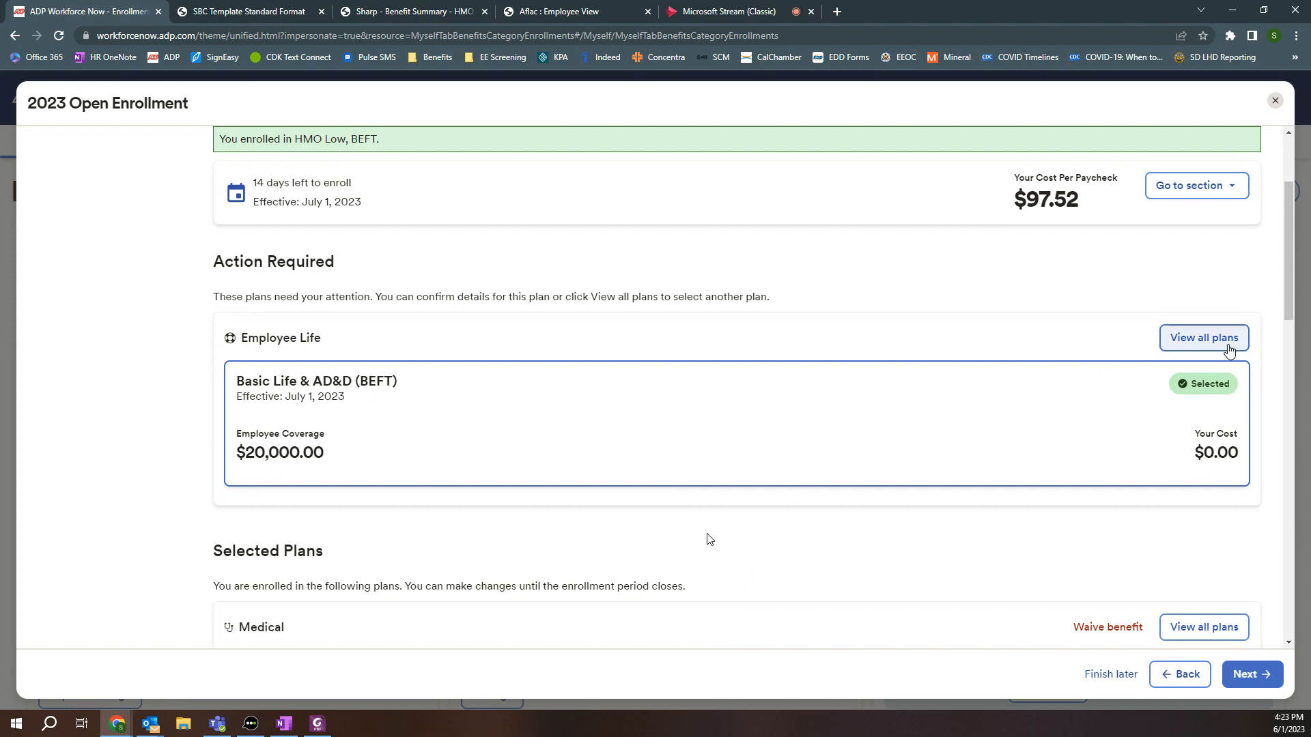
- Review the Basic Life & AD&D, BEFT plan and its new-beneficiary form for a Person, and leave without saving
{"action": "left_click", "coordinate": [1207, 341]}
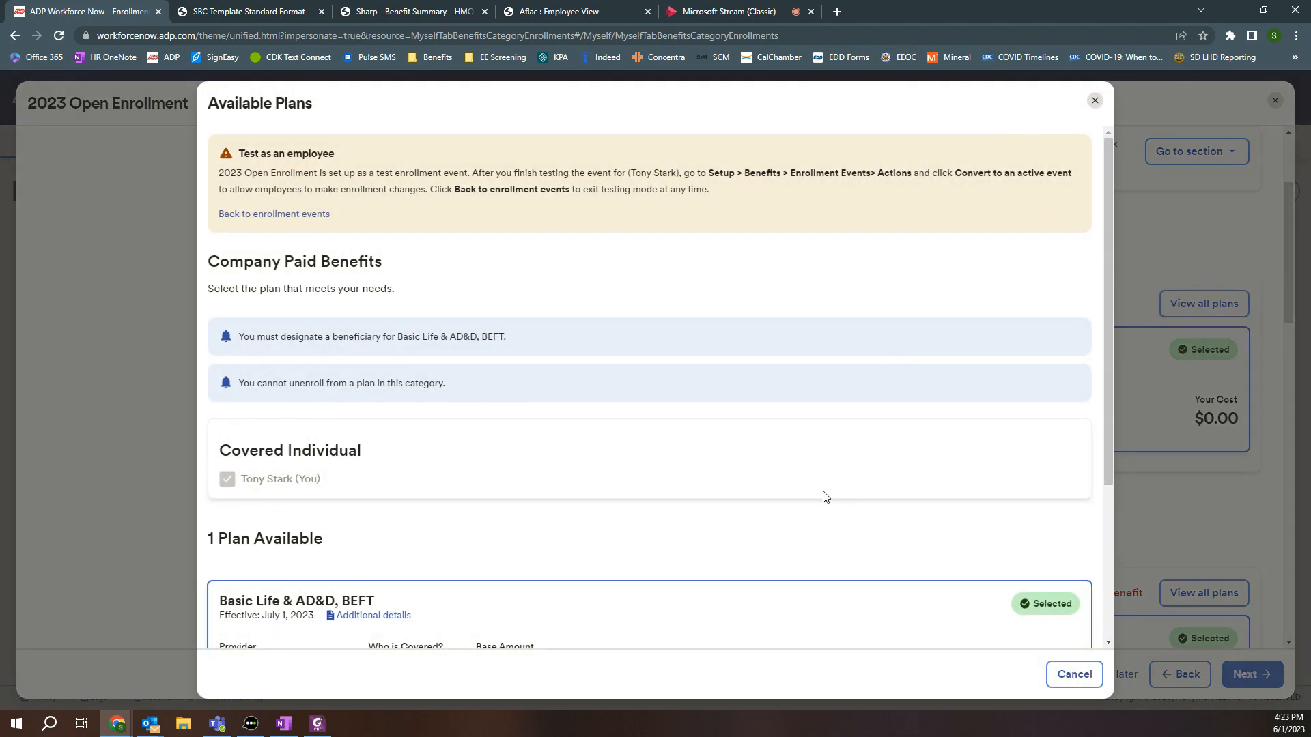
{"action": "scroll", "coordinate": [824, 497], "scroll_direction": "down", "scroll_amount": 3}
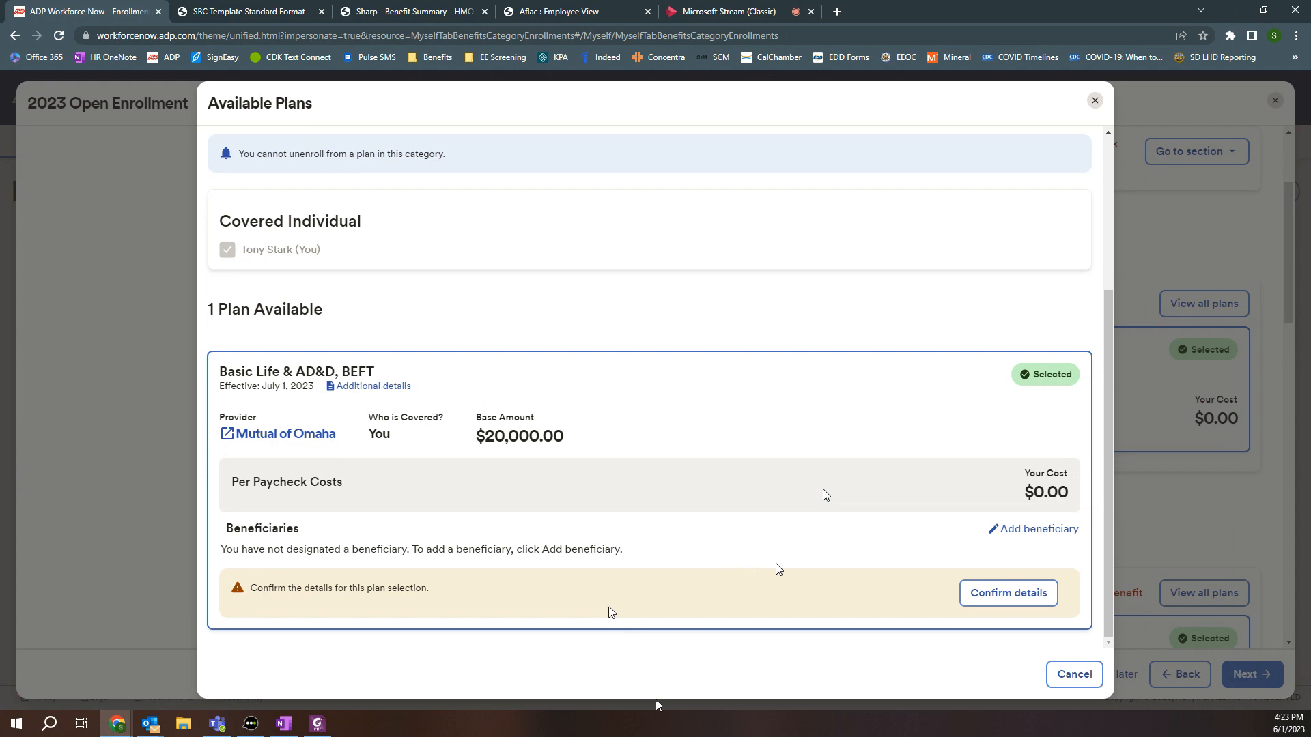
{"action": "left_click", "coordinate": [1003, 529]}
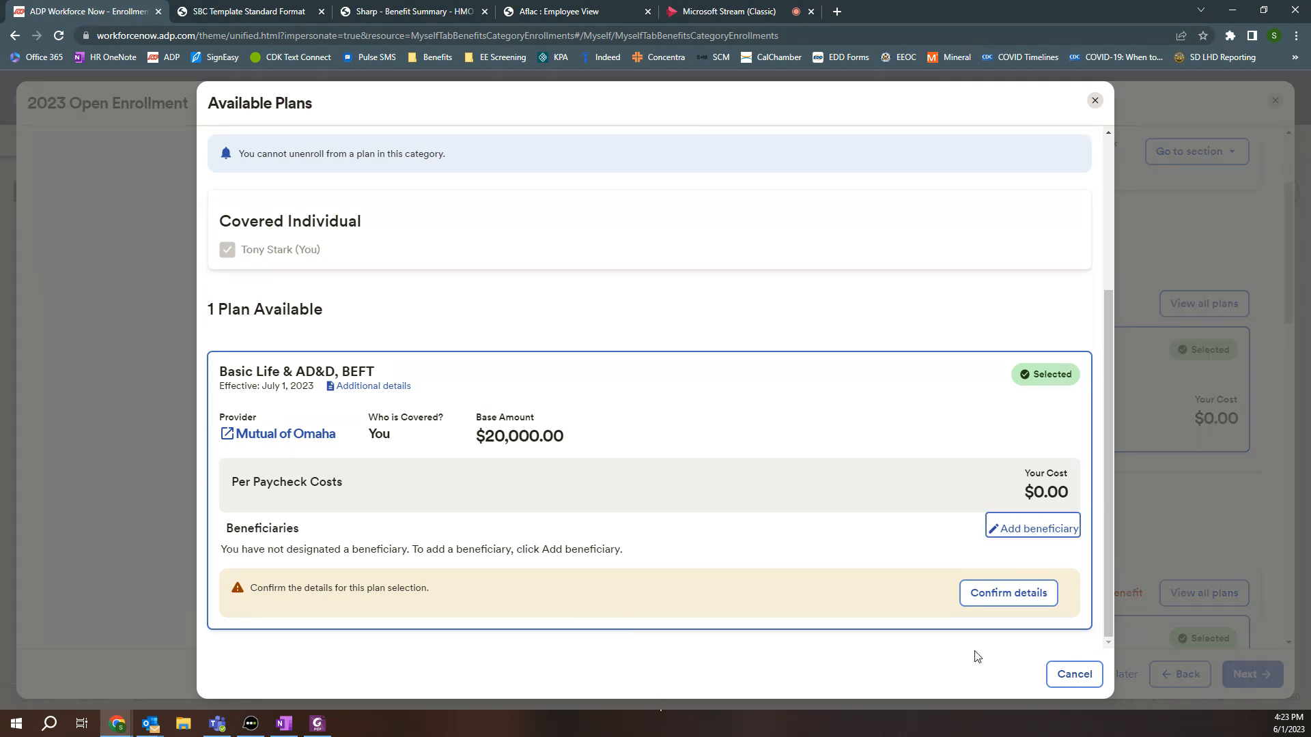
{"action": "left_click", "coordinate": [474, 285]}
{"action": "left_click", "coordinate": [466, 323]}
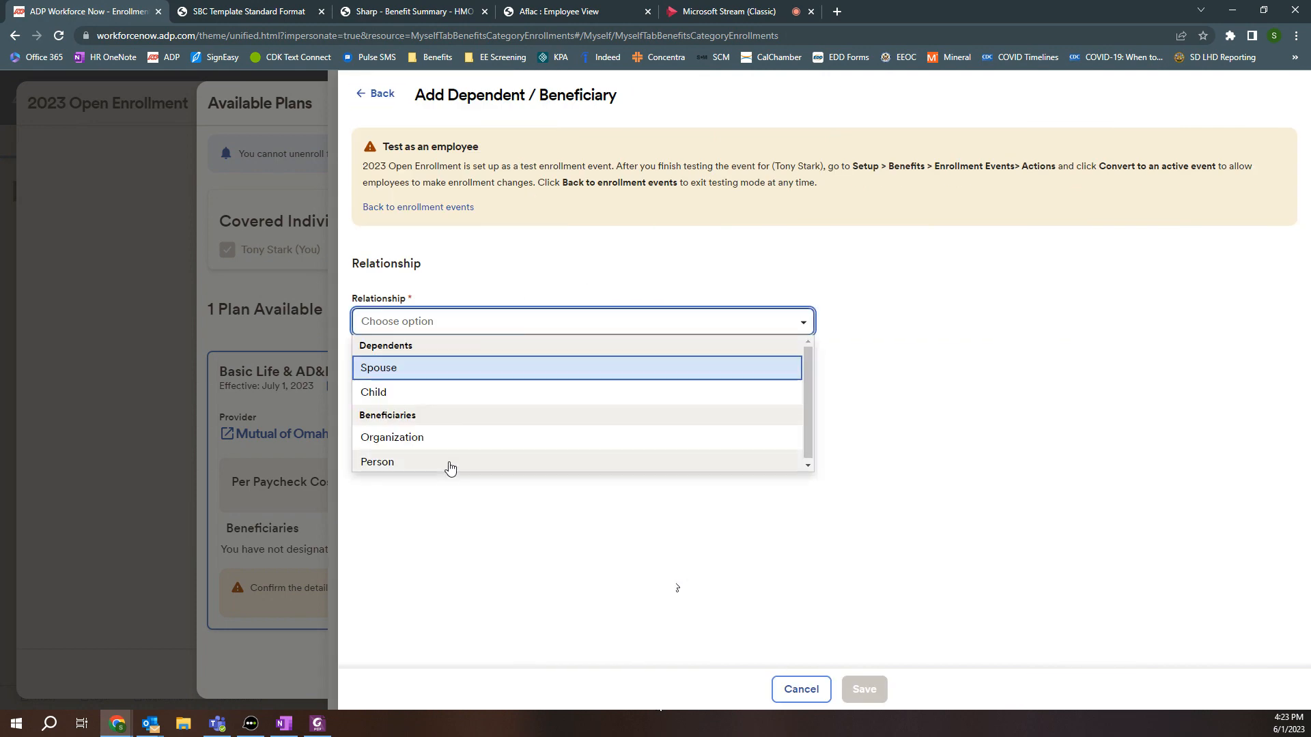
{"action": "left_click", "coordinate": [447, 465]}
{"action": "scroll", "coordinate": [1012, 574], "scroll_direction": "down", "scroll_amount": 6}
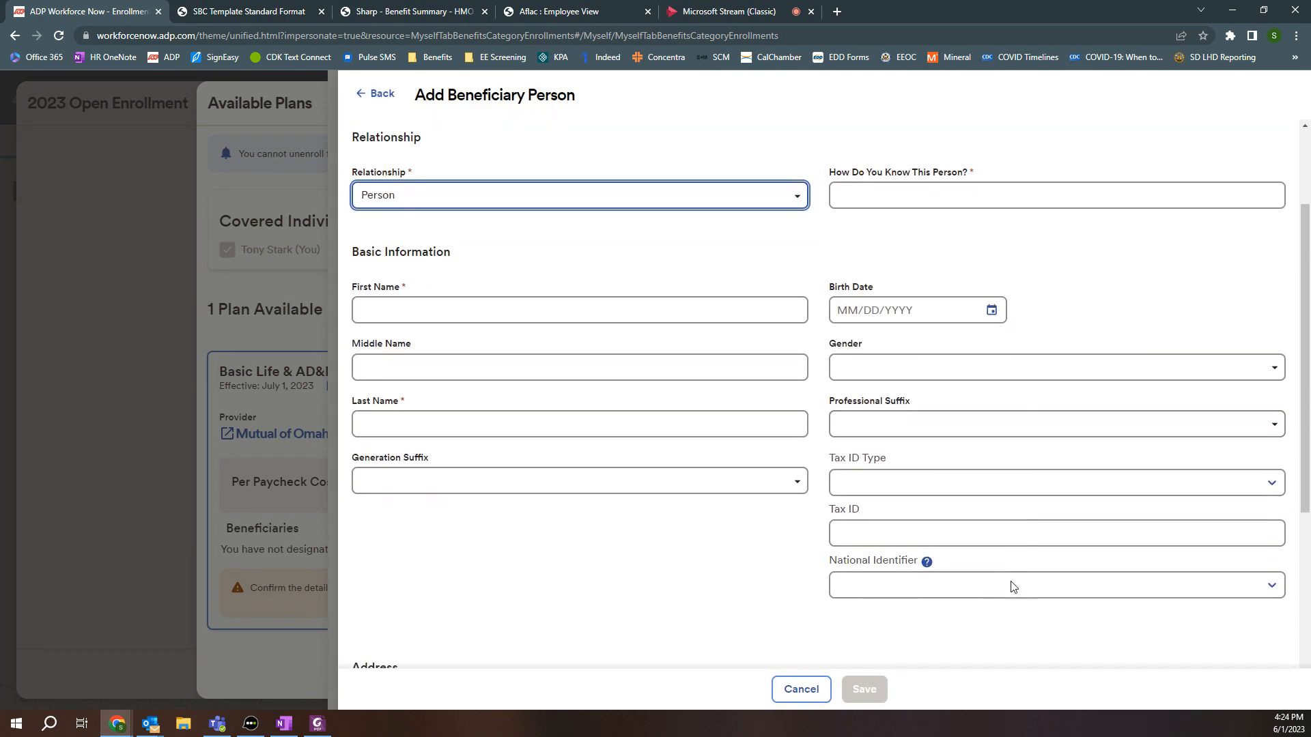
{"action": "left_click", "coordinate": [802, 691]}
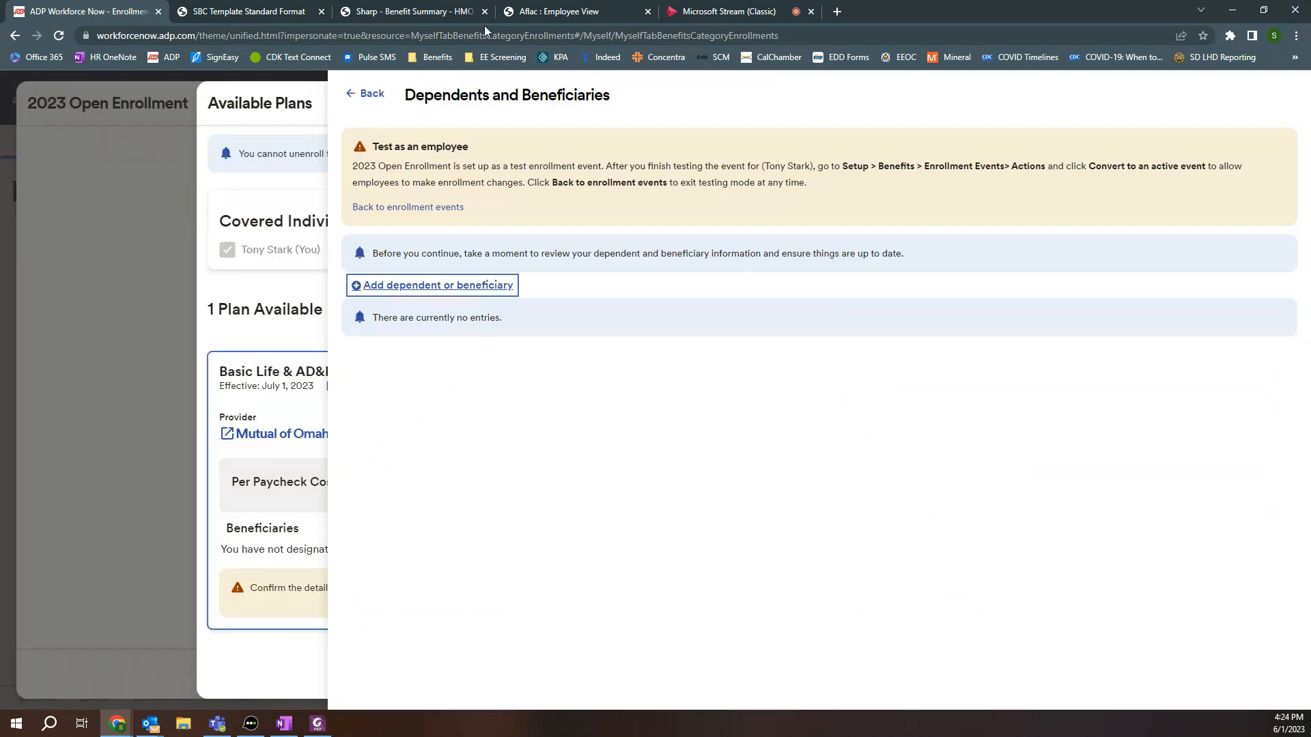
{"action": "left_click", "coordinate": [379, 97]}
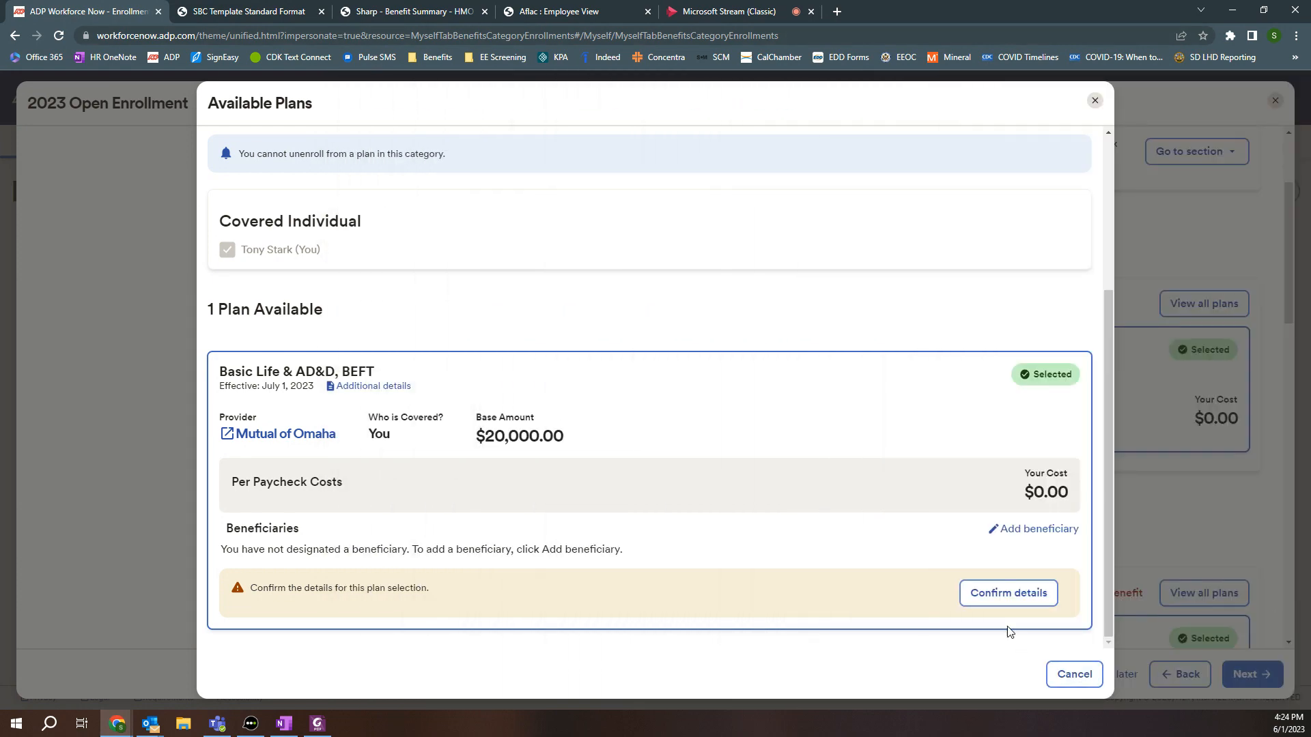
{"action": "left_click", "coordinate": [1085, 677]}
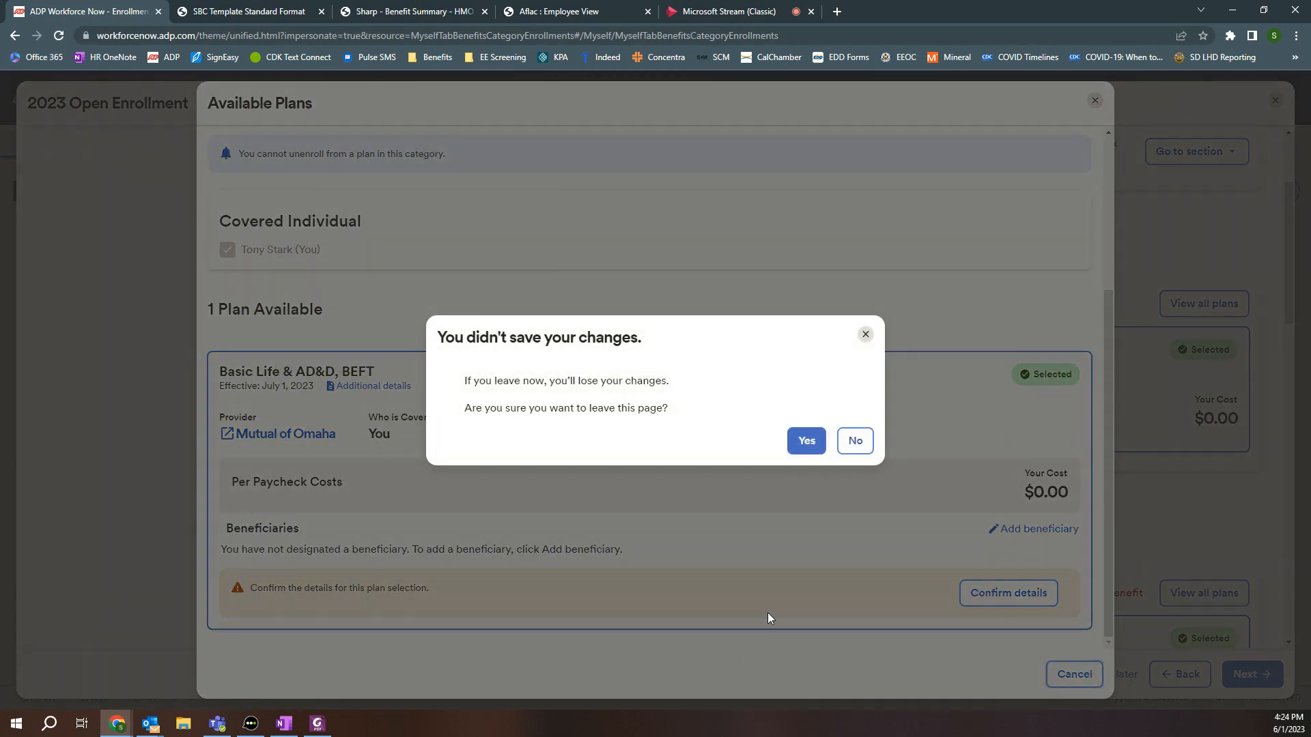
{"action": "left_click", "coordinate": [806, 440]}
- Enroll in the Ameritas Dental and Vision, BEFT plan and return to the list of all benefits
{"action": "scroll", "coordinate": [834, 565], "scroll_direction": "down", "scroll_amount": 4}
{"action": "scroll", "coordinate": [693, 532], "scroll_direction": "down", "scroll_amount": 5}
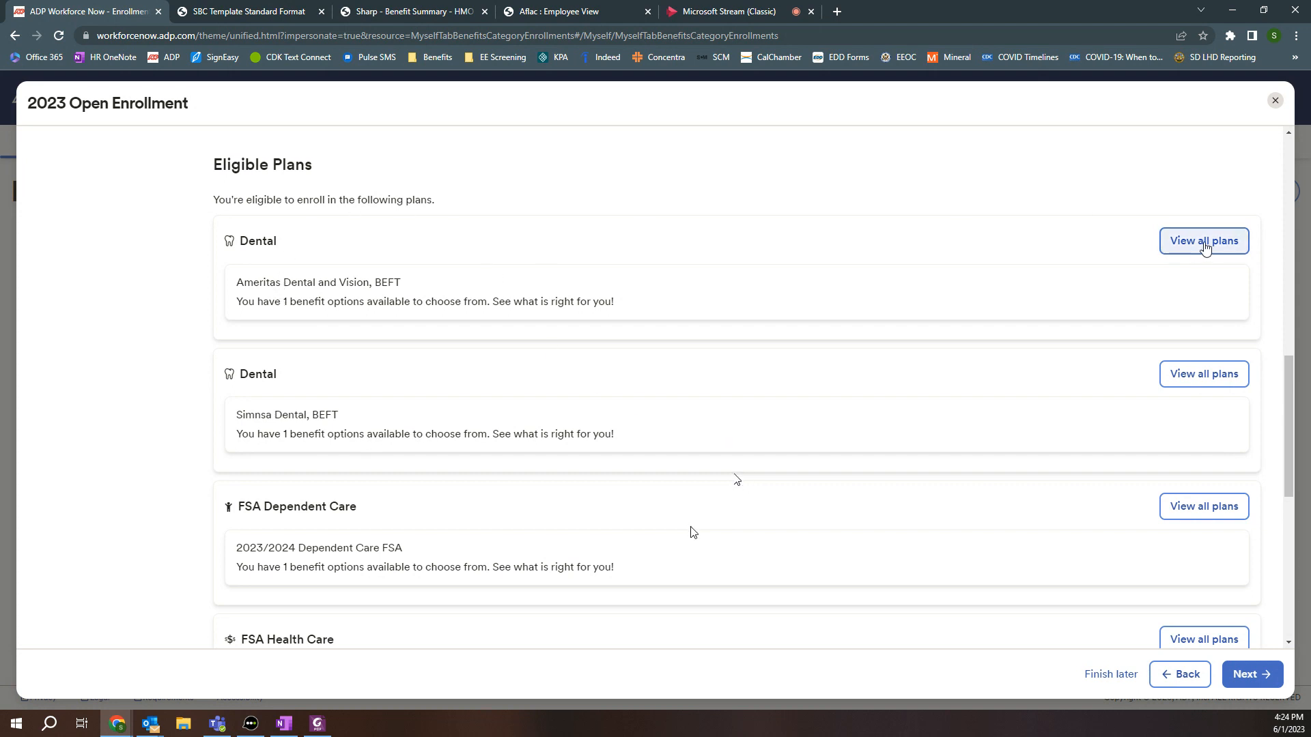
{"action": "left_click", "coordinate": [1204, 241]}
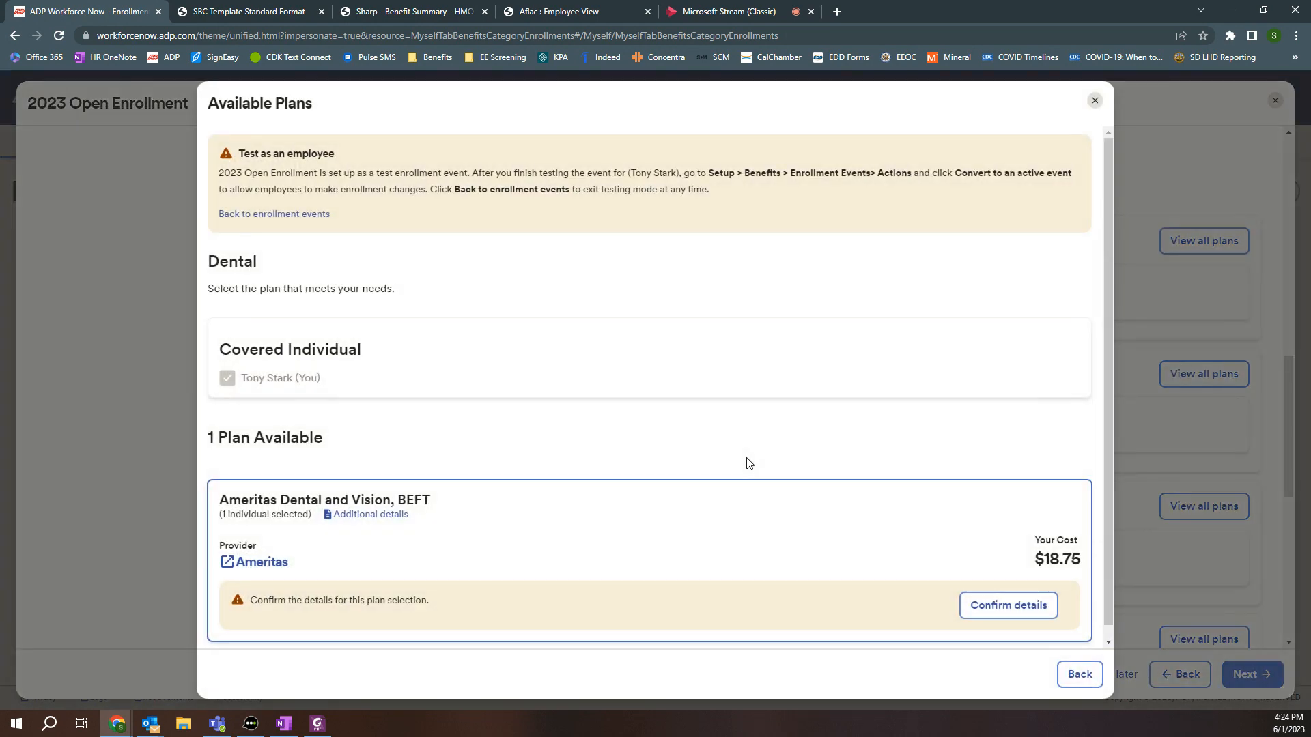
{"action": "left_click", "coordinate": [1000, 590]}
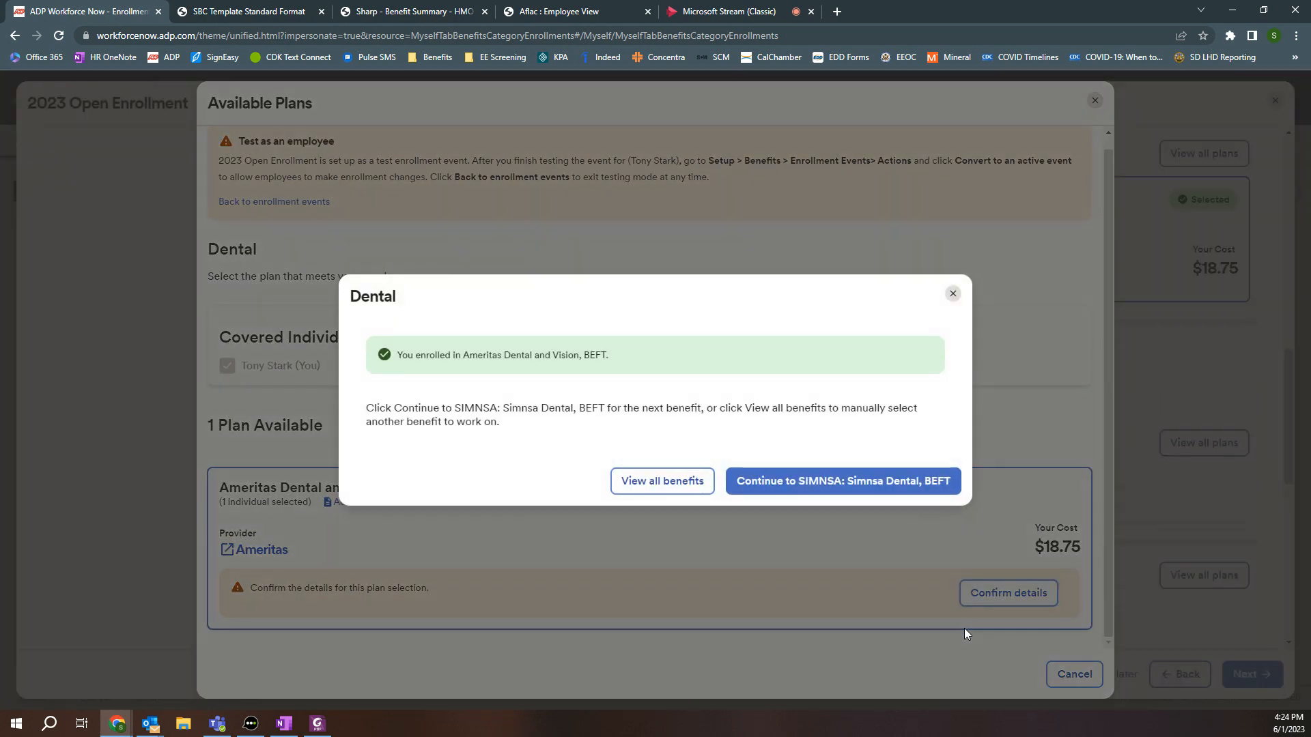
{"action": "left_click", "coordinate": [642, 487]}
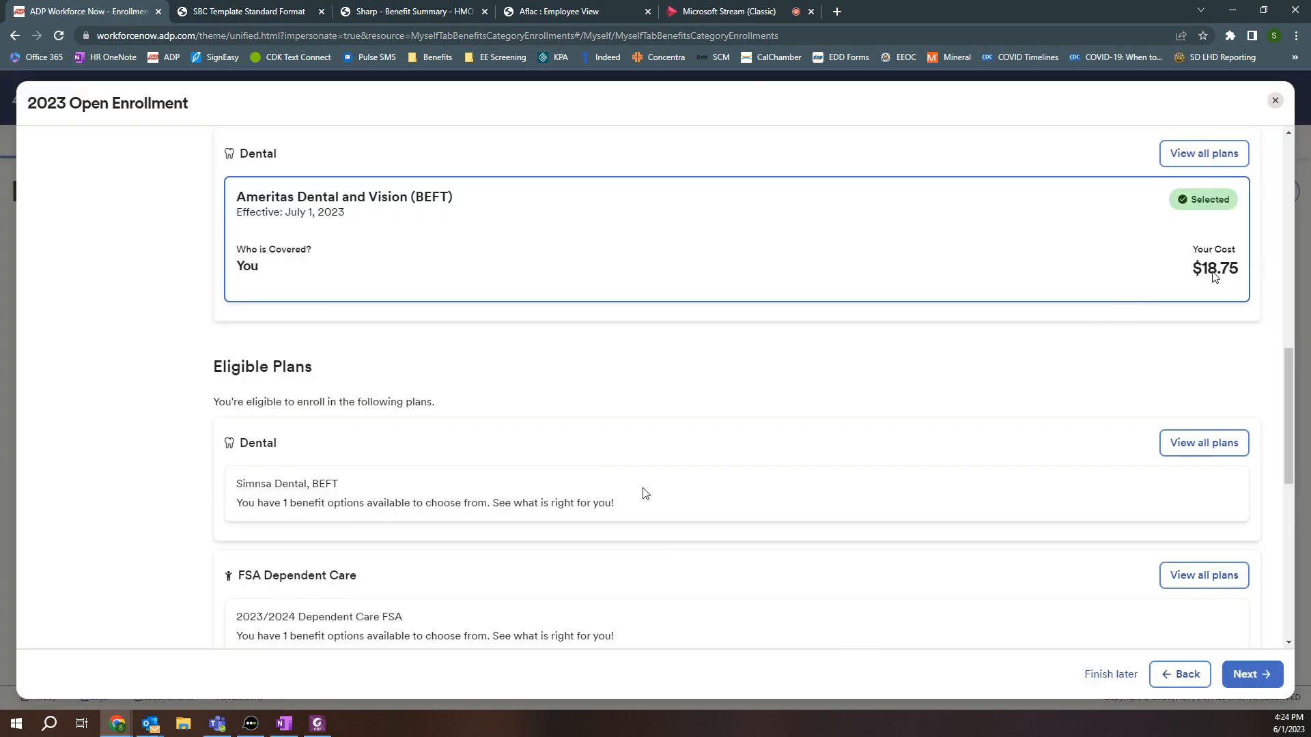
- View the Simnsa Dental, BEFT plan and its additional details, and close it without enrolling
{"action": "scroll", "coordinate": [854, 398], "scroll_direction": "down", "scroll_amount": 1}
{"action": "scroll", "coordinate": [811, 432], "scroll_direction": "down", "scroll_amount": 1}
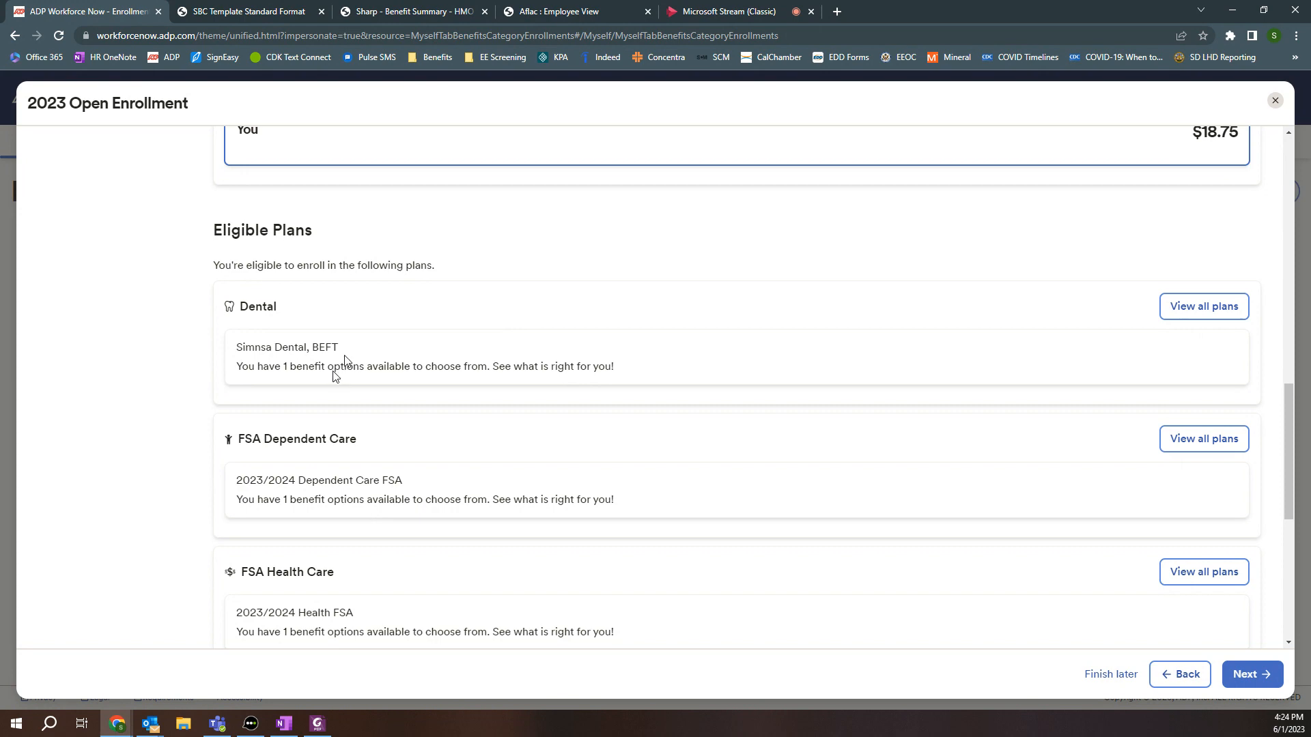
{"action": "left_click", "coordinate": [1208, 310]}
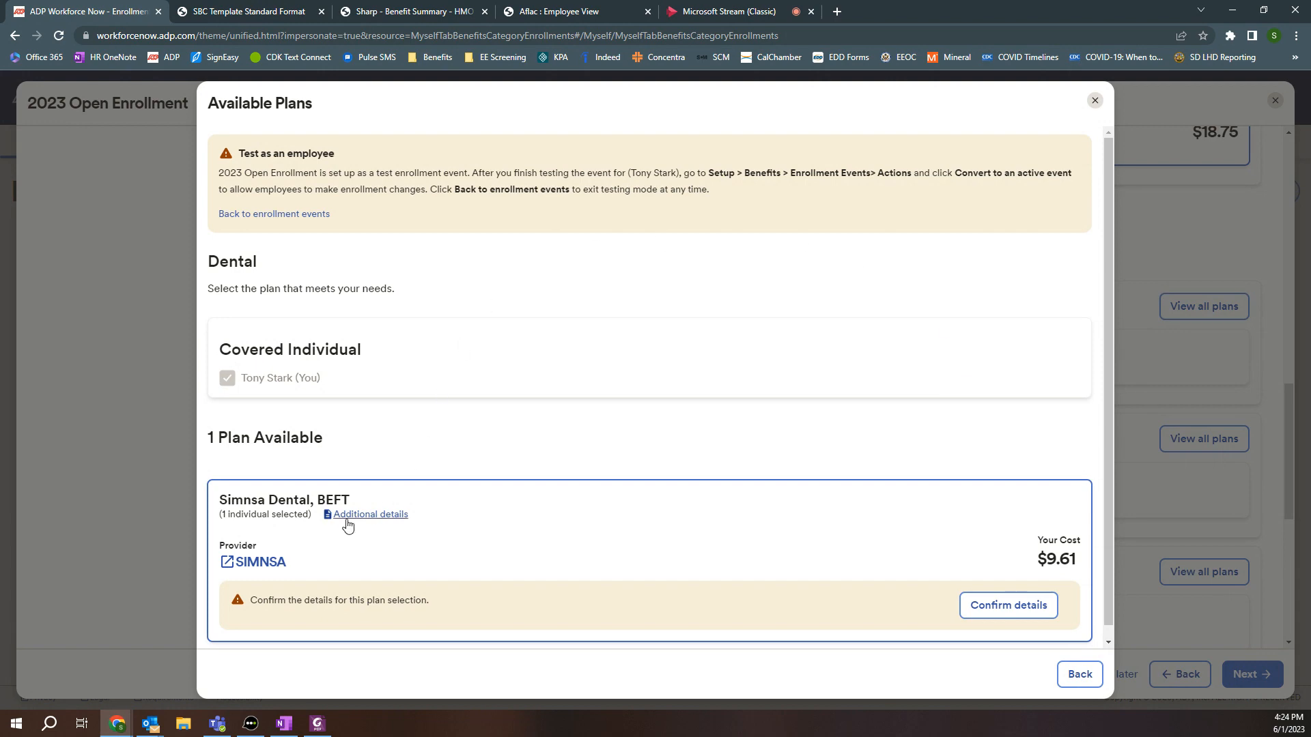
{"action": "left_click", "coordinate": [347, 520]}
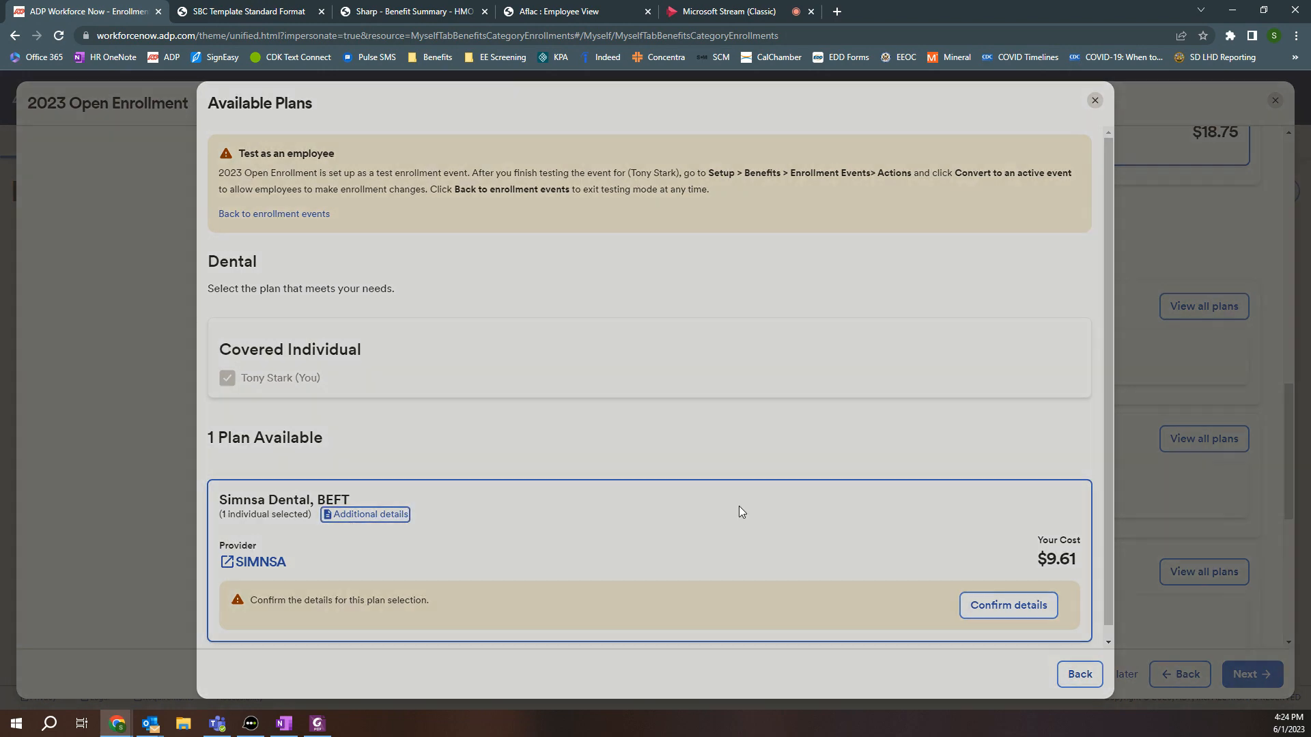
{"action": "left_click", "coordinate": [249, 523]}
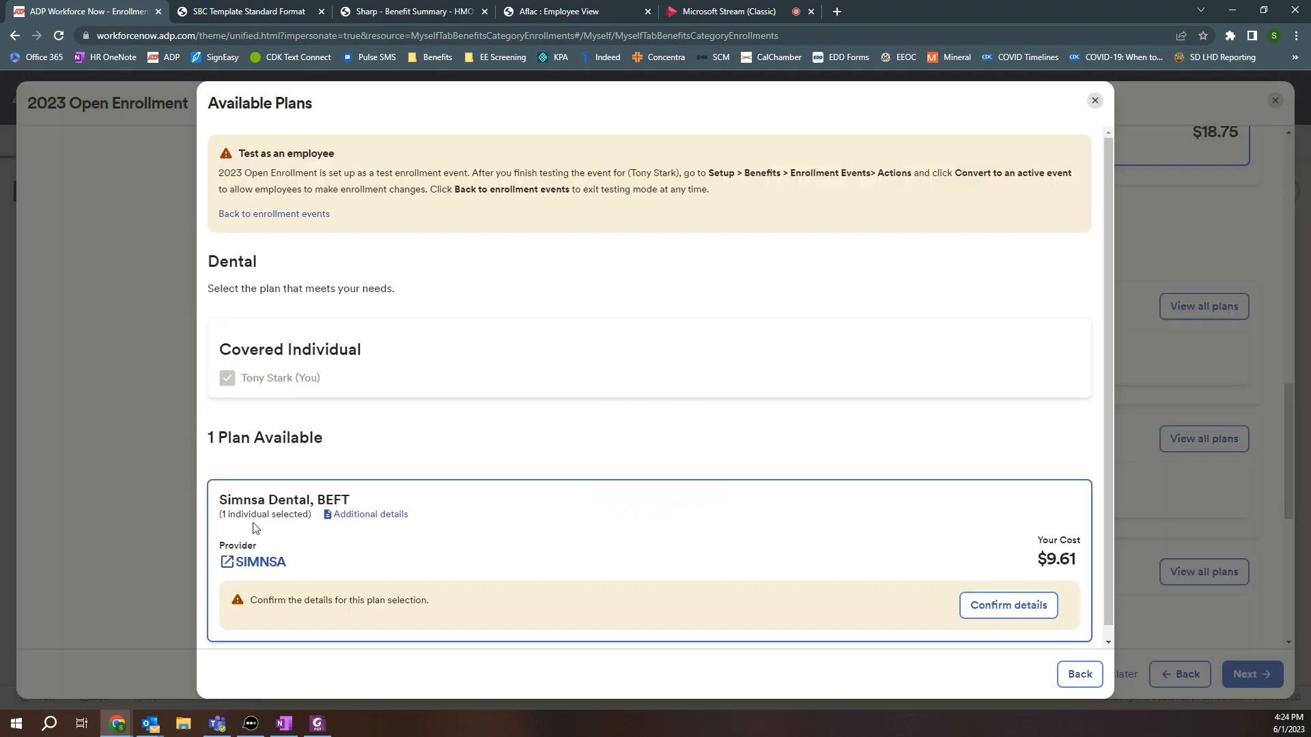
{"action": "left_click", "coordinate": [1096, 102]}
- Open the FSA Health Care benefit and read the additional details of the 2023/2024 Health FSA
{"action": "scroll", "coordinate": [751, 438], "scroll_direction": "down", "scroll_amount": 2}
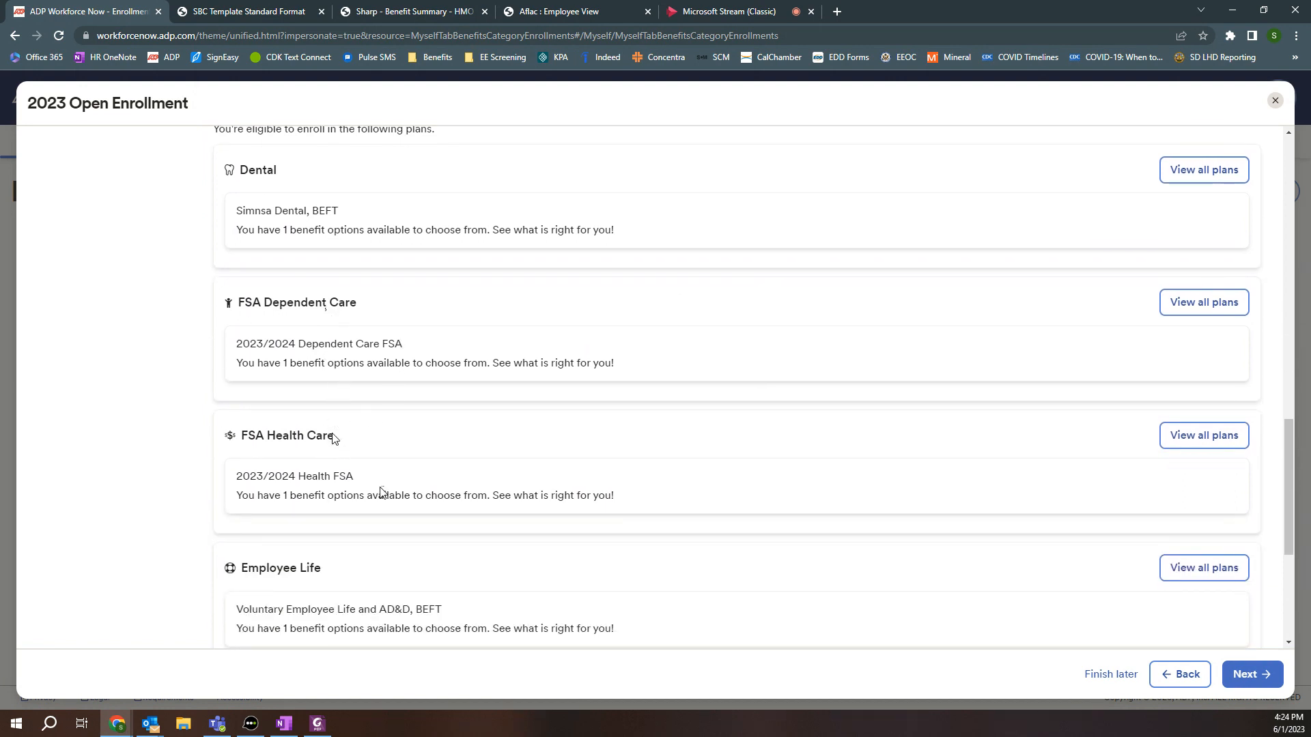
{"action": "scroll", "coordinate": [381, 492], "scroll_direction": "down", "scroll_amount": 1}
{"action": "left_click", "coordinate": [1204, 366]}
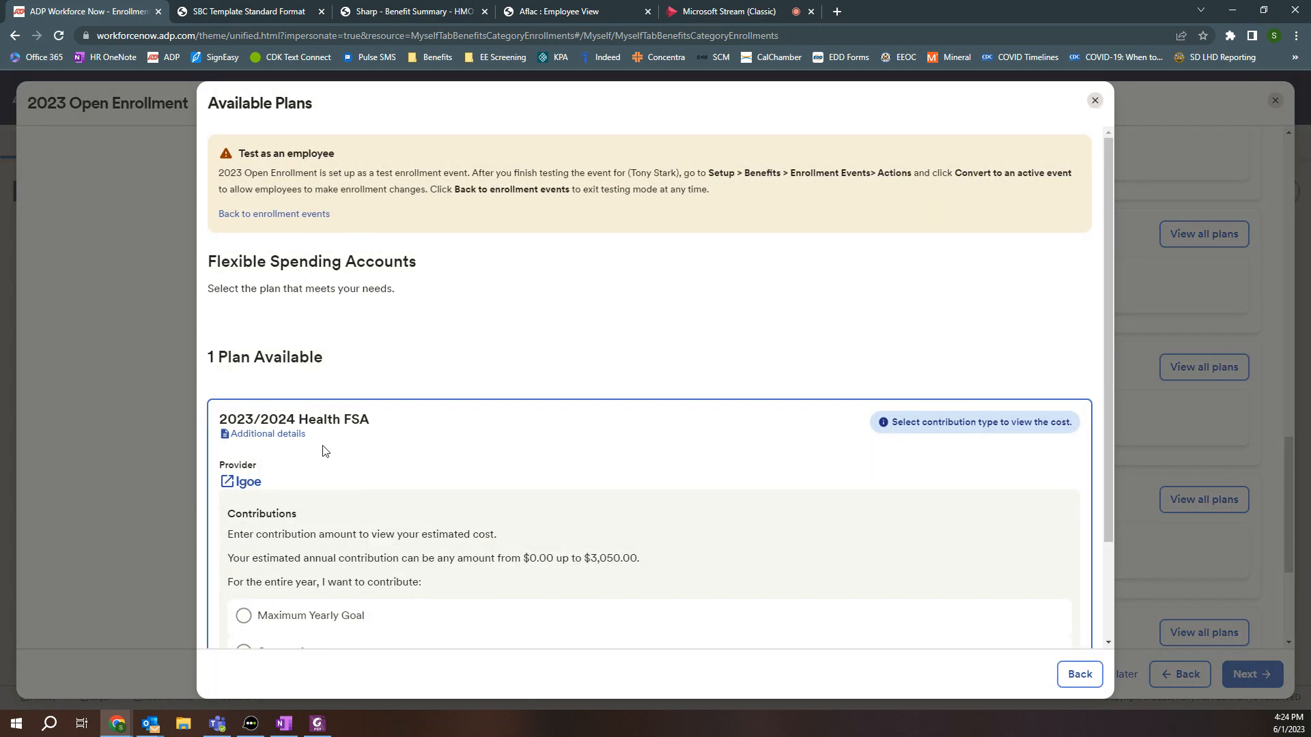
{"action": "left_click", "coordinate": [281, 438]}
{"action": "scroll", "coordinate": [717, 473], "scroll_direction": "down", "scroll_amount": 4}
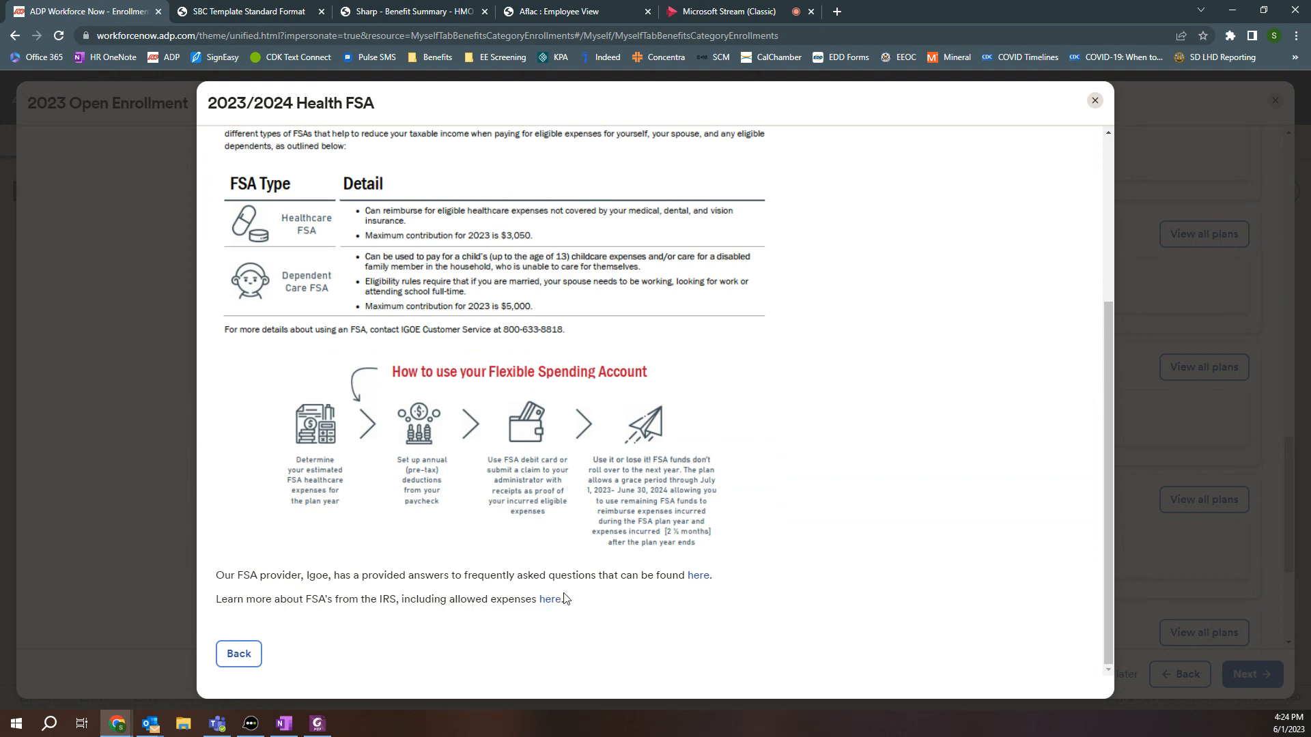
- Open the Igoe FSA tutorial that explains how an FSA works from the Health FSA details
{"action": "left_click", "coordinate": [698, 579]}
{"action": "scroll", "coordinate": [819, 570], "scroll_direction": "up", "scroll_amount": 4}
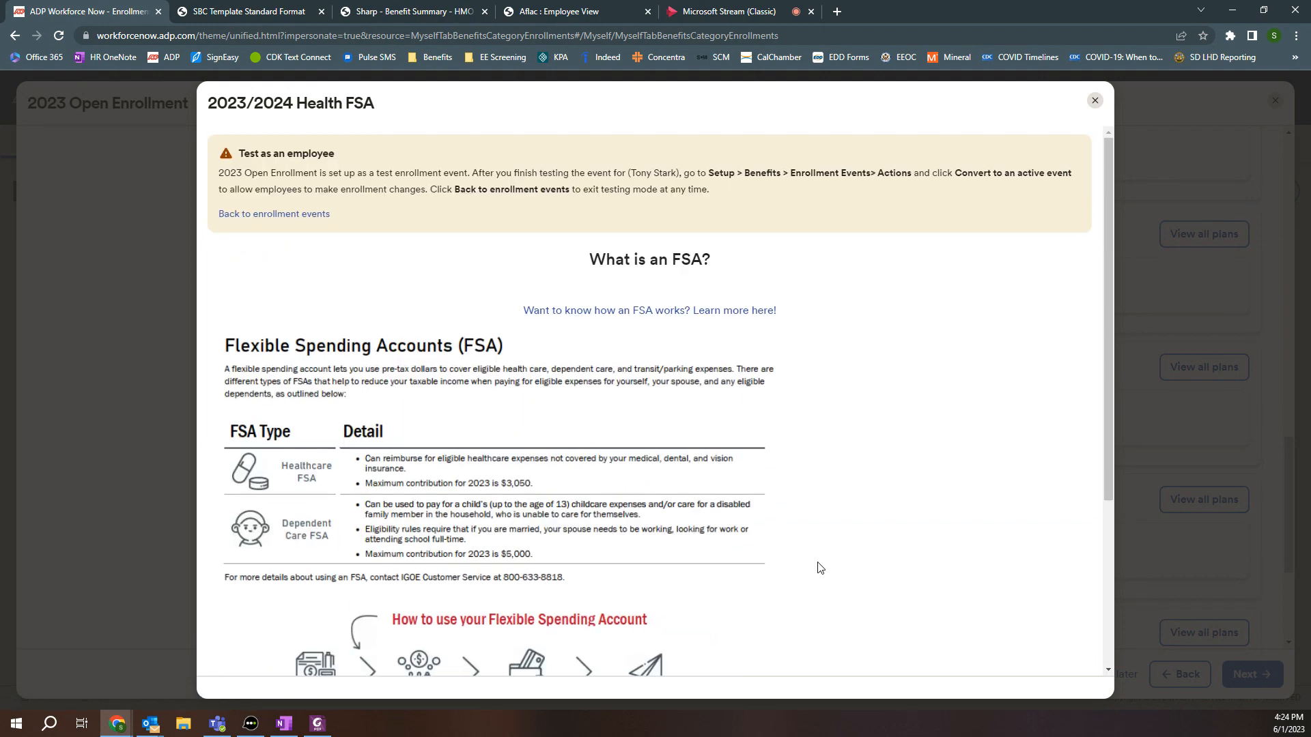
{"action": "left_click", "coordinate": [762, 315]}
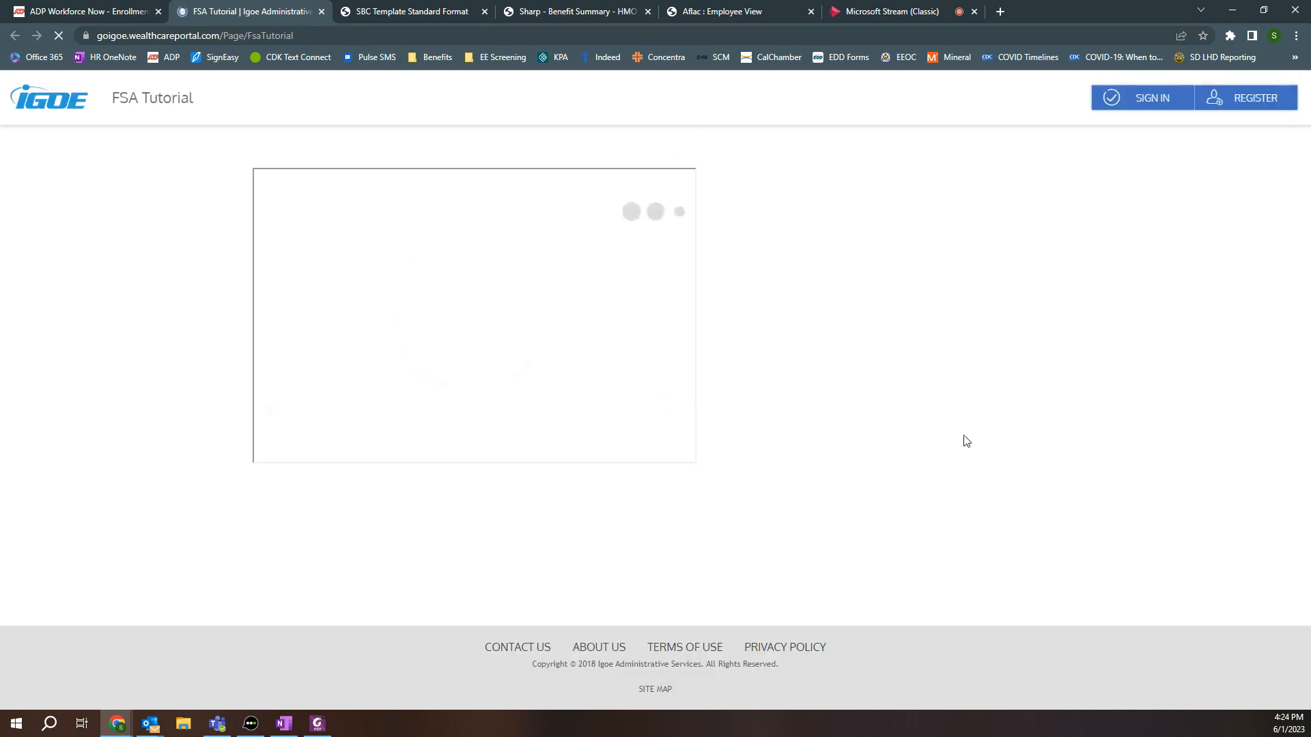
- Look over the Igoe FSA tutorial, return to the enrollment, and close the Health FSA details and plan without enrolling
{"action": "scroll", "coordinate": [490, 451], "scroll_direction": "down", "scroll_amount": 5}
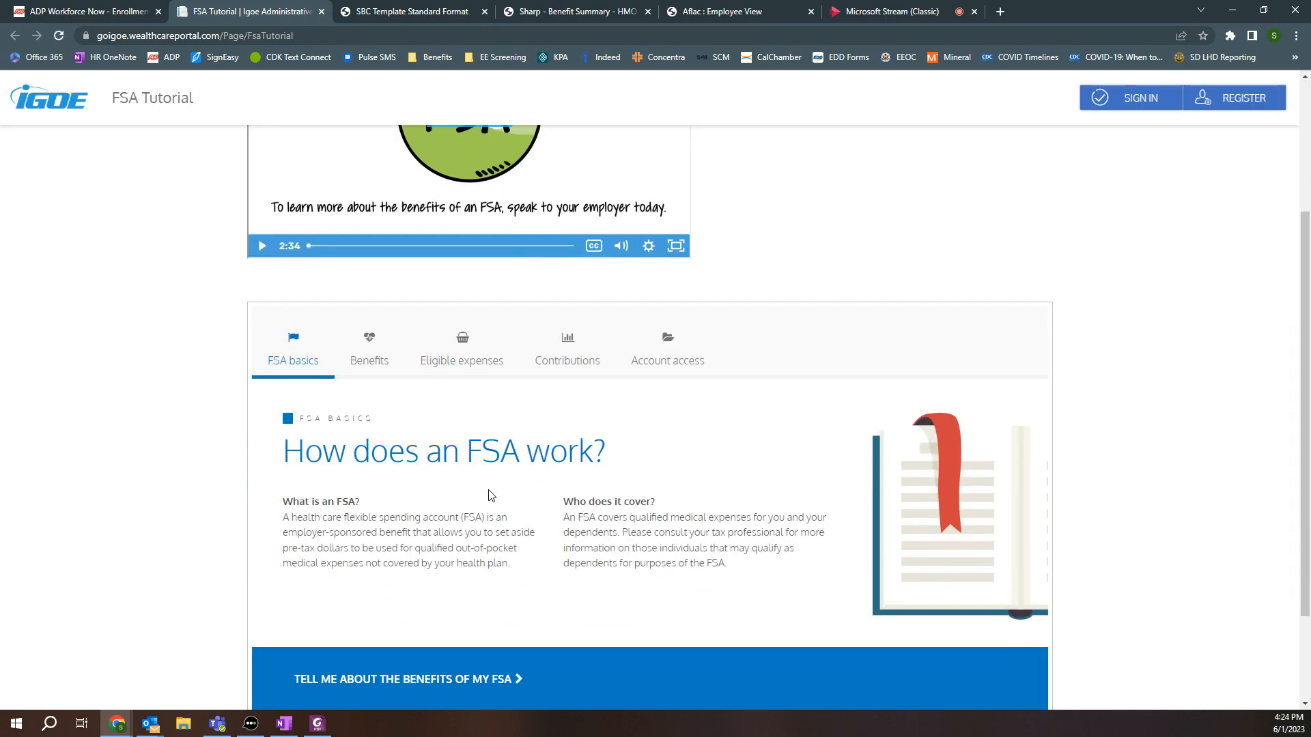
{"action": "left_click", "coordinate": [75, 9]}
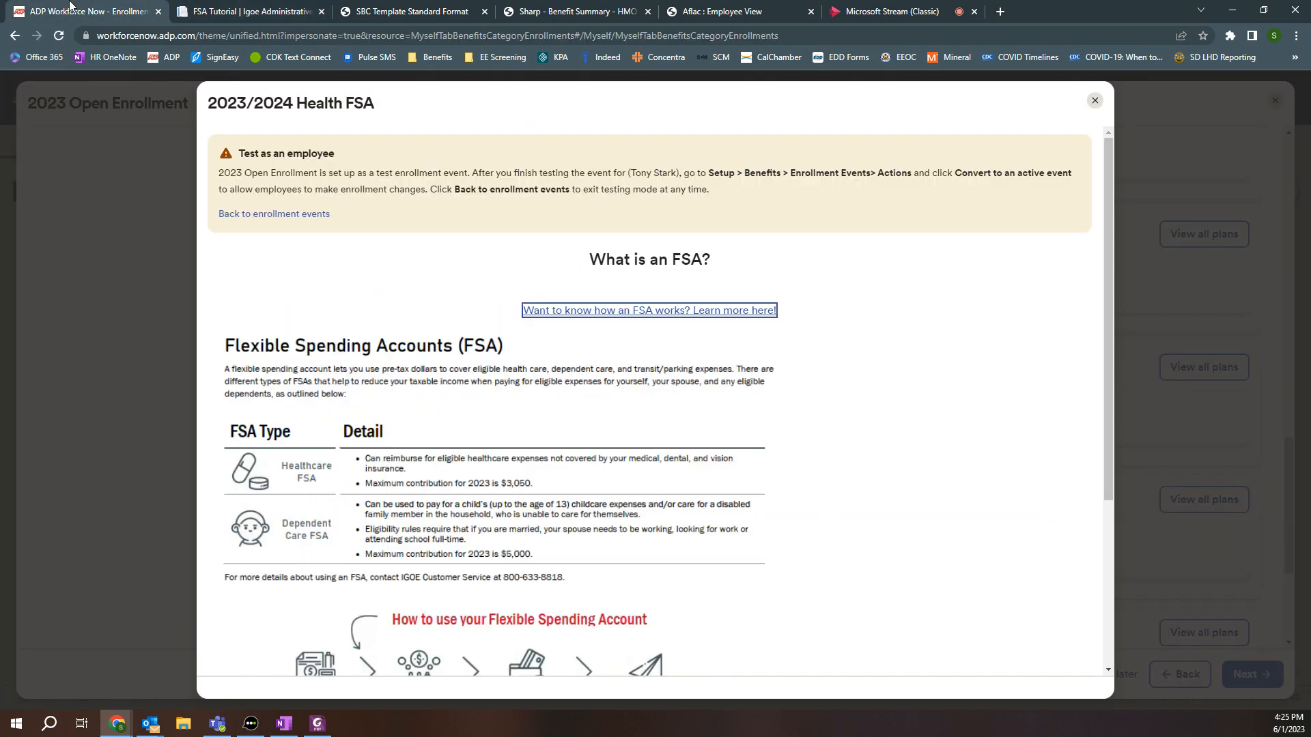
{"action": "left_click", "coordinate": [1102, 99]}
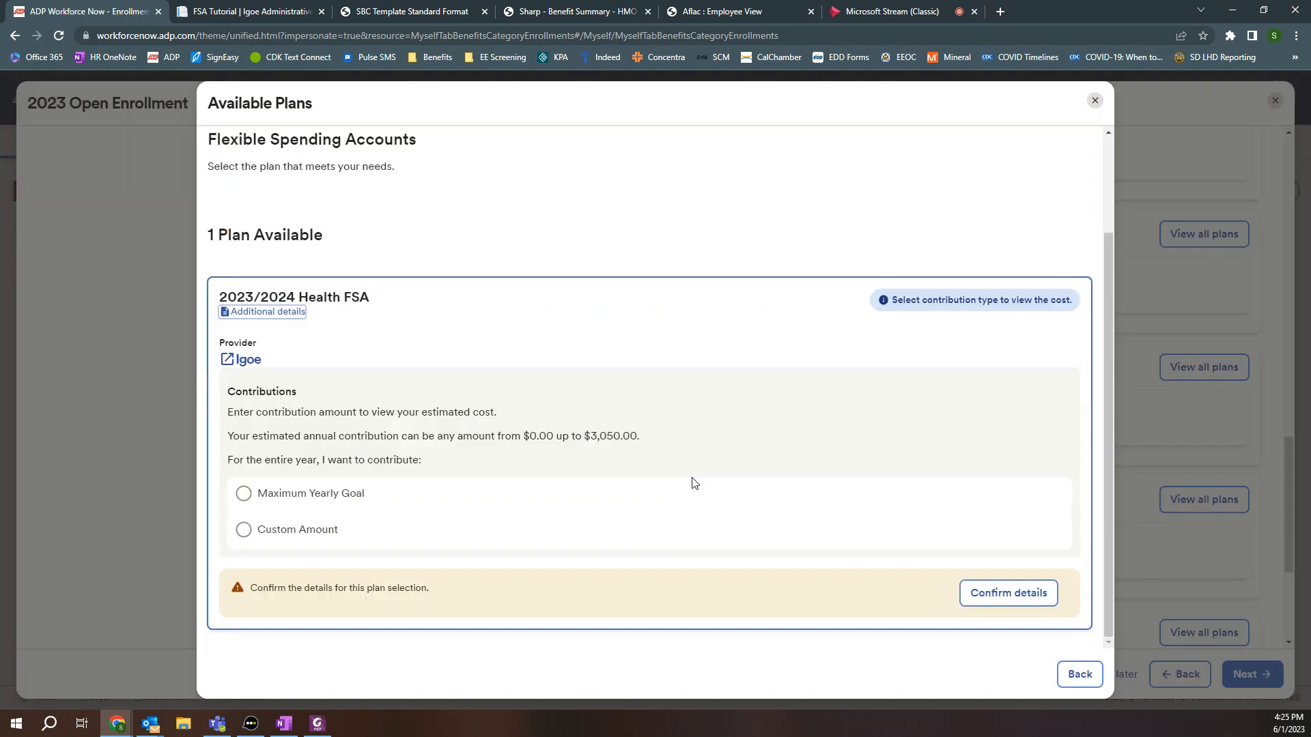
{"action": "left_click", "coordinate": [1095, 101]}
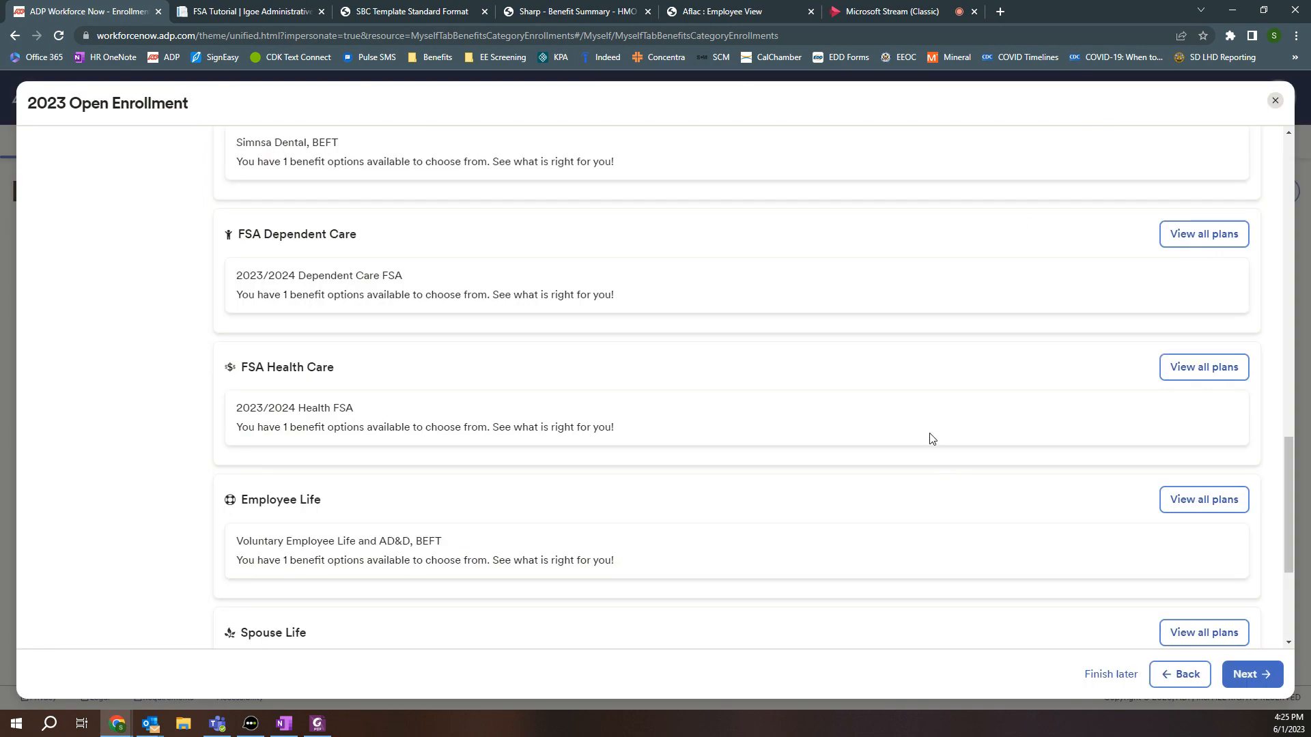
- Preview the cost of $70,000.00 additional coverage in the Voluntary Employee Life and AD&D, BEFT plan, and close it without confirming
{"action": "scroll", "coordinate": [864, 431], "scroll_direction": "down", "scroll_amount": 2}
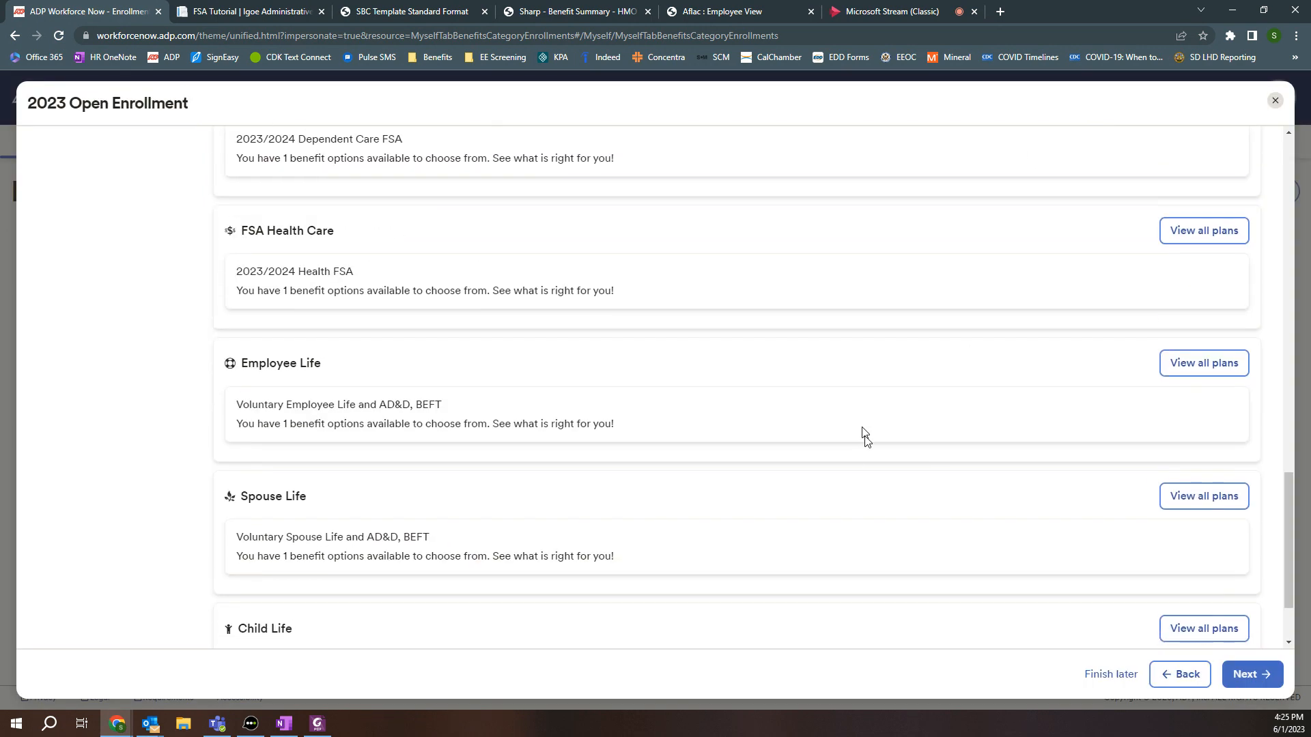
{"action": "scroll", "coordinate": [865, 441], "scroll_direction": "down", "scroll_amount": 2}
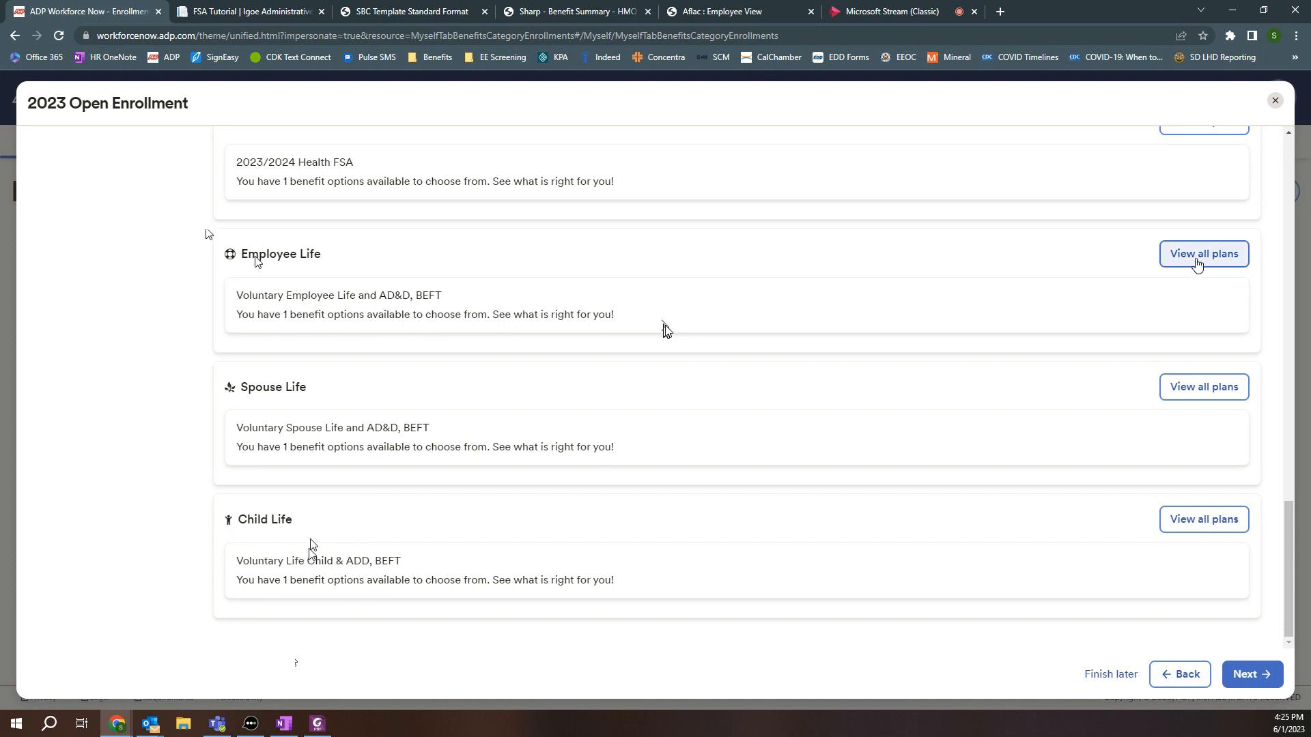
{"action": "left_click", "coordinate": [1199, 257]}
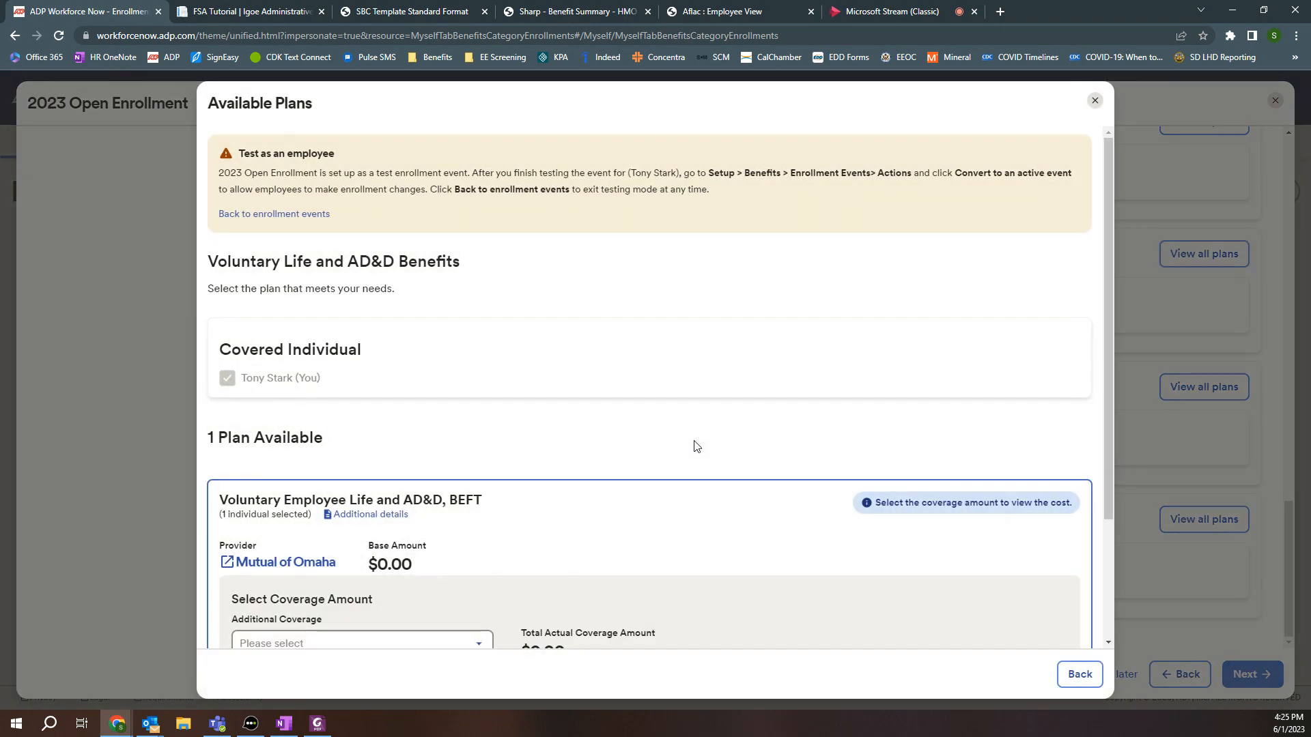
{"action": "scroll", "coordinate": [696, 444], "scroll_direction": "down", "scroll_amount": 2}
{"action": "left_click", "coordinate": [456, 484]}
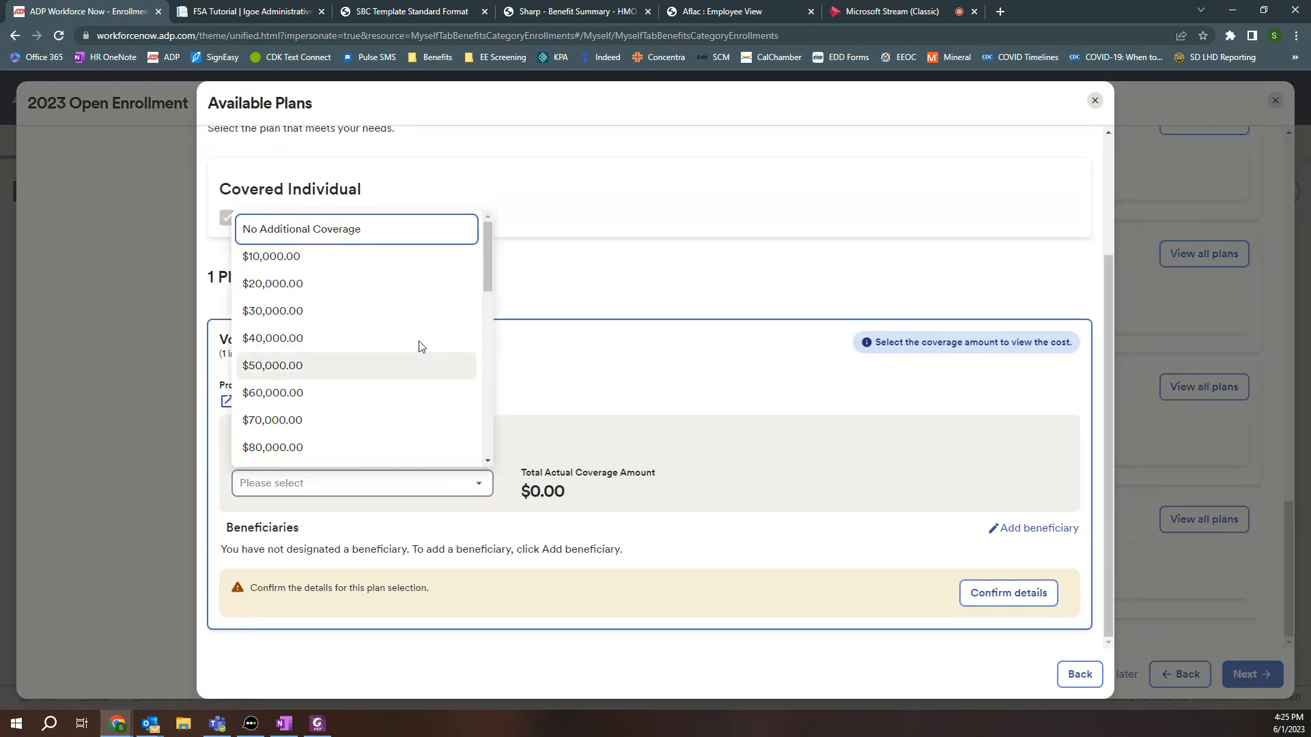
{"action": "left_click", "coordinate": [380, 423]}
{"action": "scroll", "coordinate": [876, 430], "scroll_direction": "down", "scroll_amount": 1}
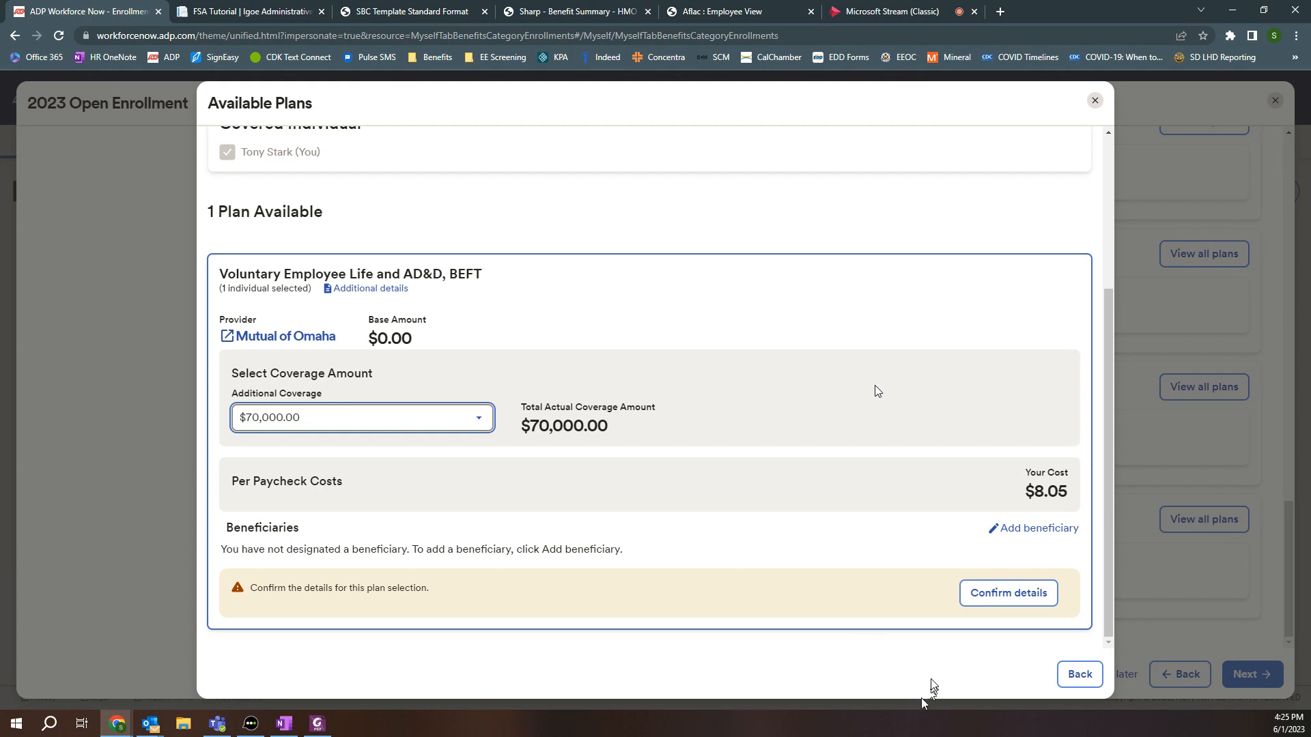
{"action": "scroll", "coordinate": [836, 532], "scroll_direction": "up", "scroll_amount": 1}
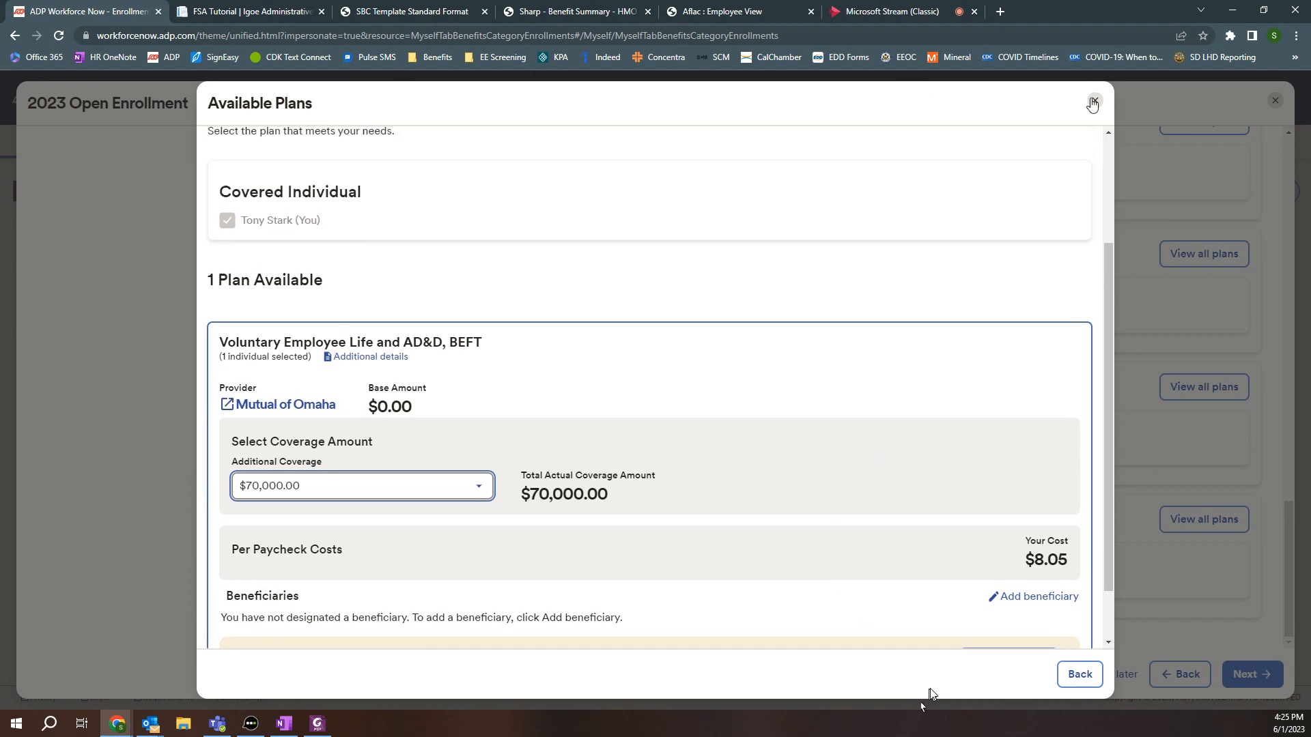
{"action": "left_click", "coordinate": [1093, 101]}
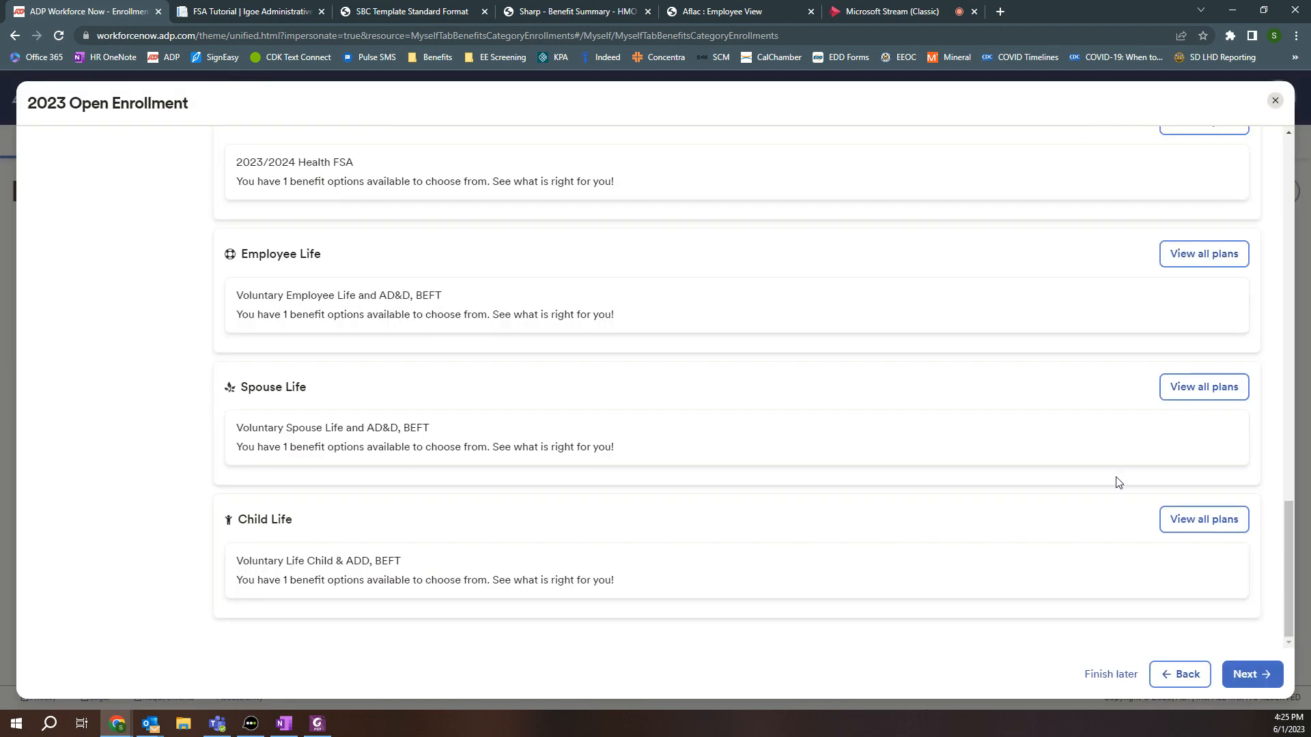
- Proceed to the Review and Submit stage and review all the enrolled plans and their costs
{"action": "left_click", "coordinate": [1242, 675]}
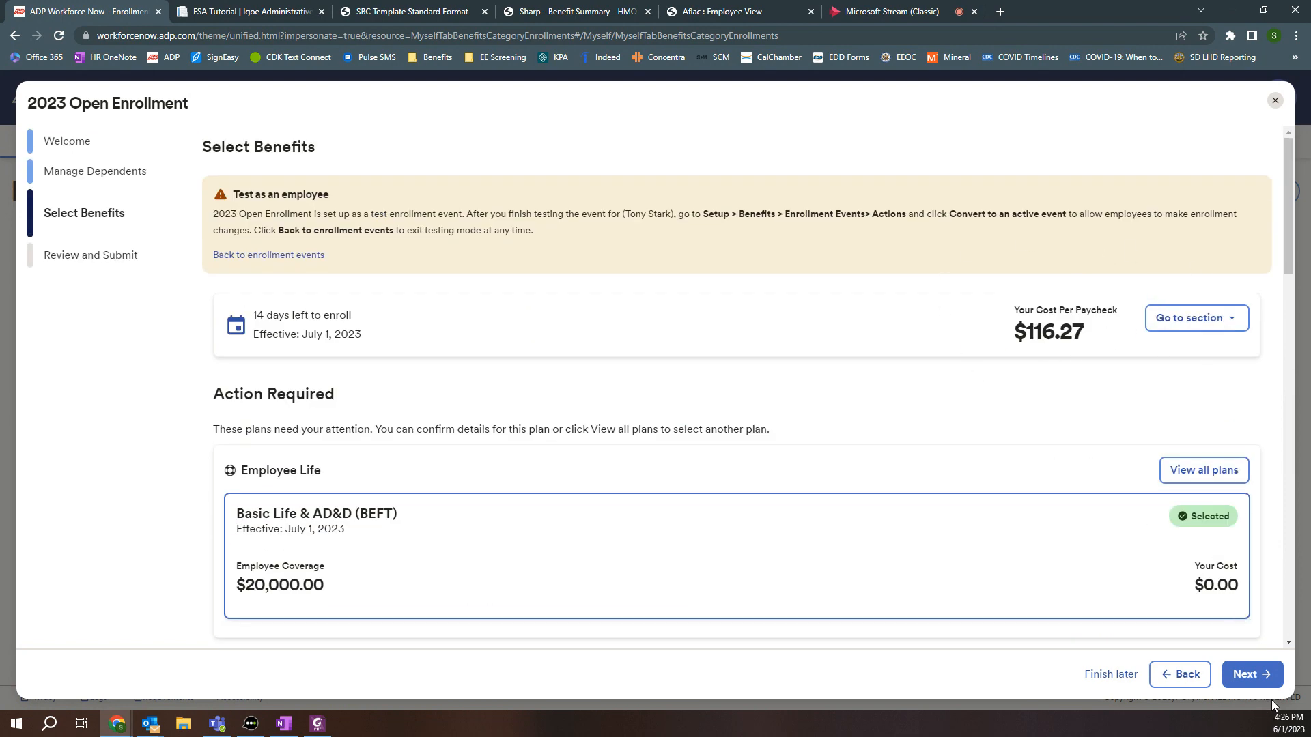
{"action": "left_click", "coordinate": [1255, 675]}
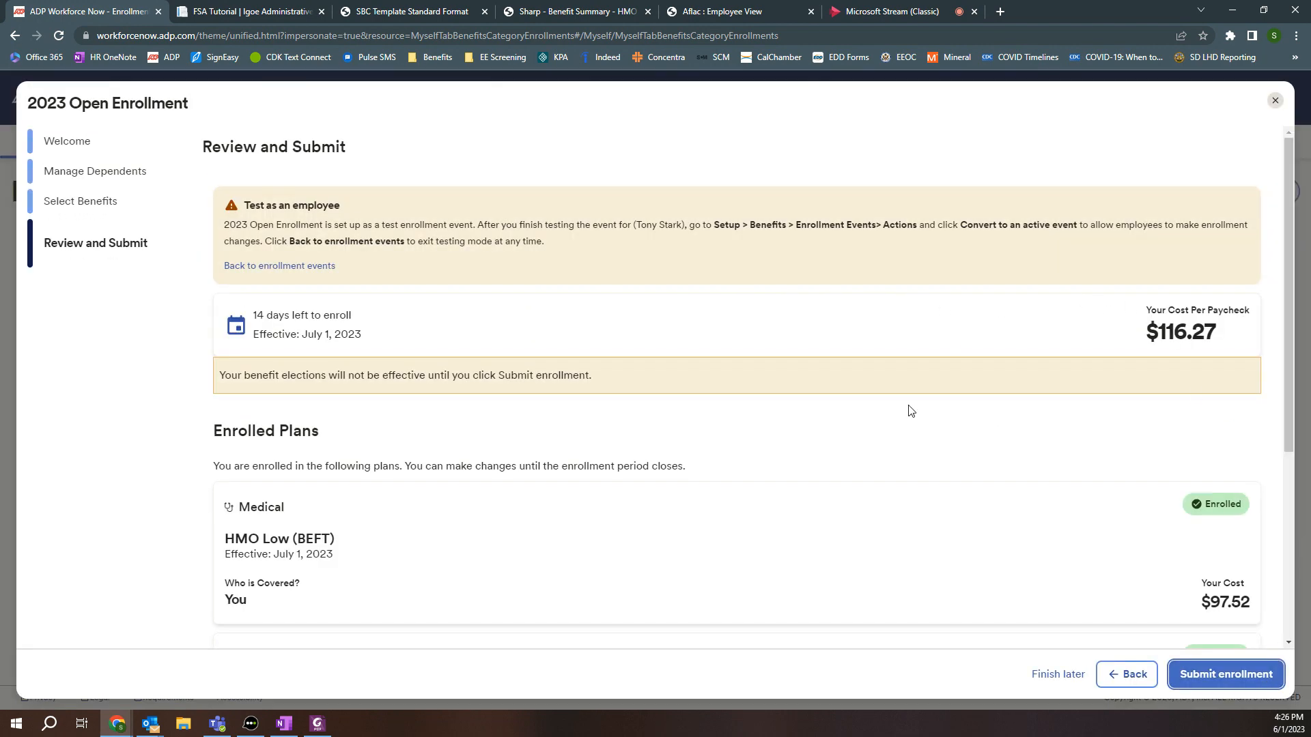
{"action": "scroll", "coordinate": [1095, 514], "scroll_direction": "down", "scroll_amount": 1}
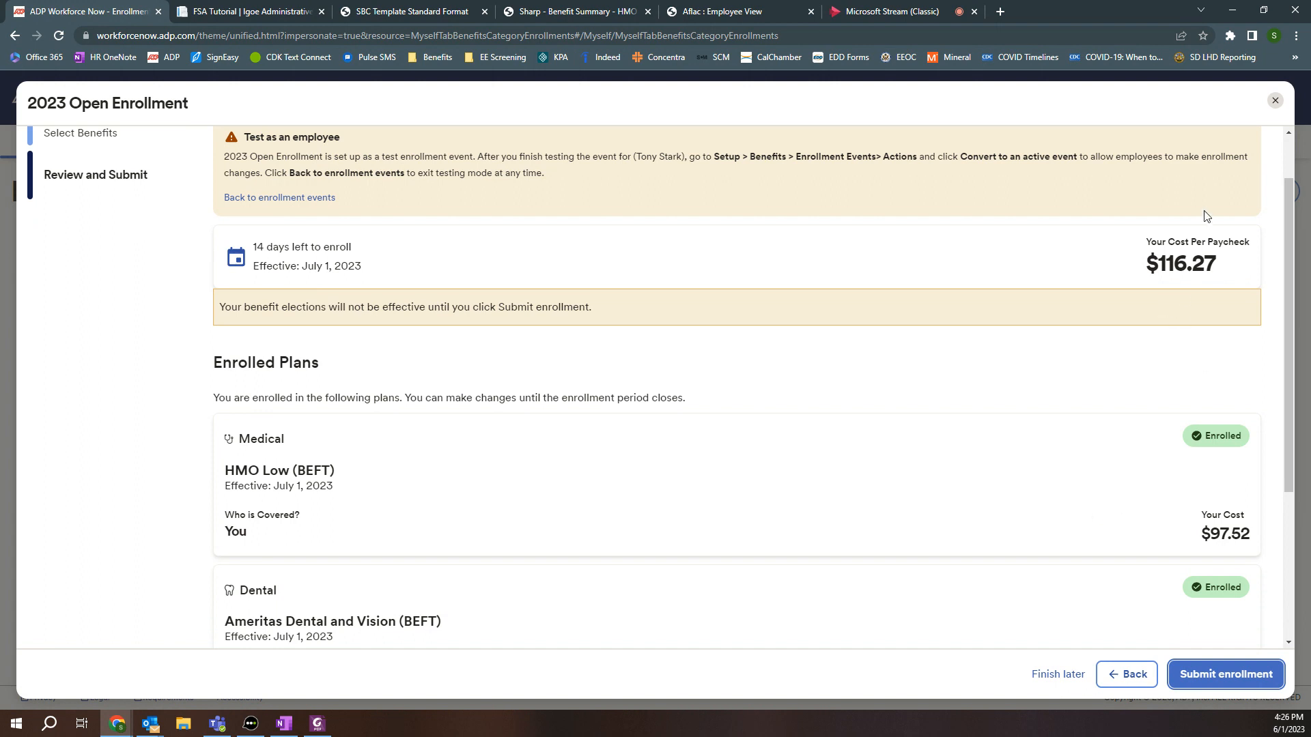
{"action": "scroll", "coordinate": [1070, 366], "scroll_direction": "down", "scroll_amount": 1}
{"action": "scroll", "coordinate": [623, 571], "scroll_direction": "down", "scroll_amount": 2}
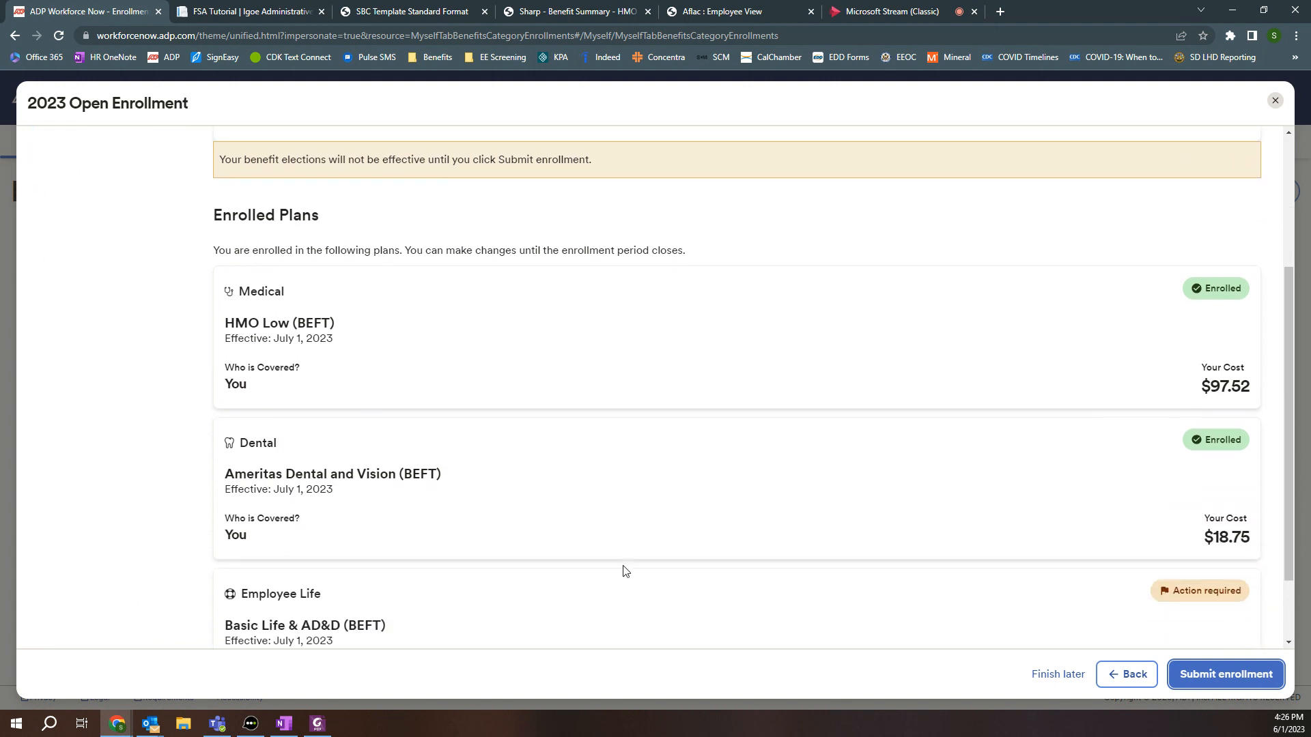
{"action": "scroll", "coordinate": [623, 571], "scroll_direction": "down", "scroll_amount": 1}
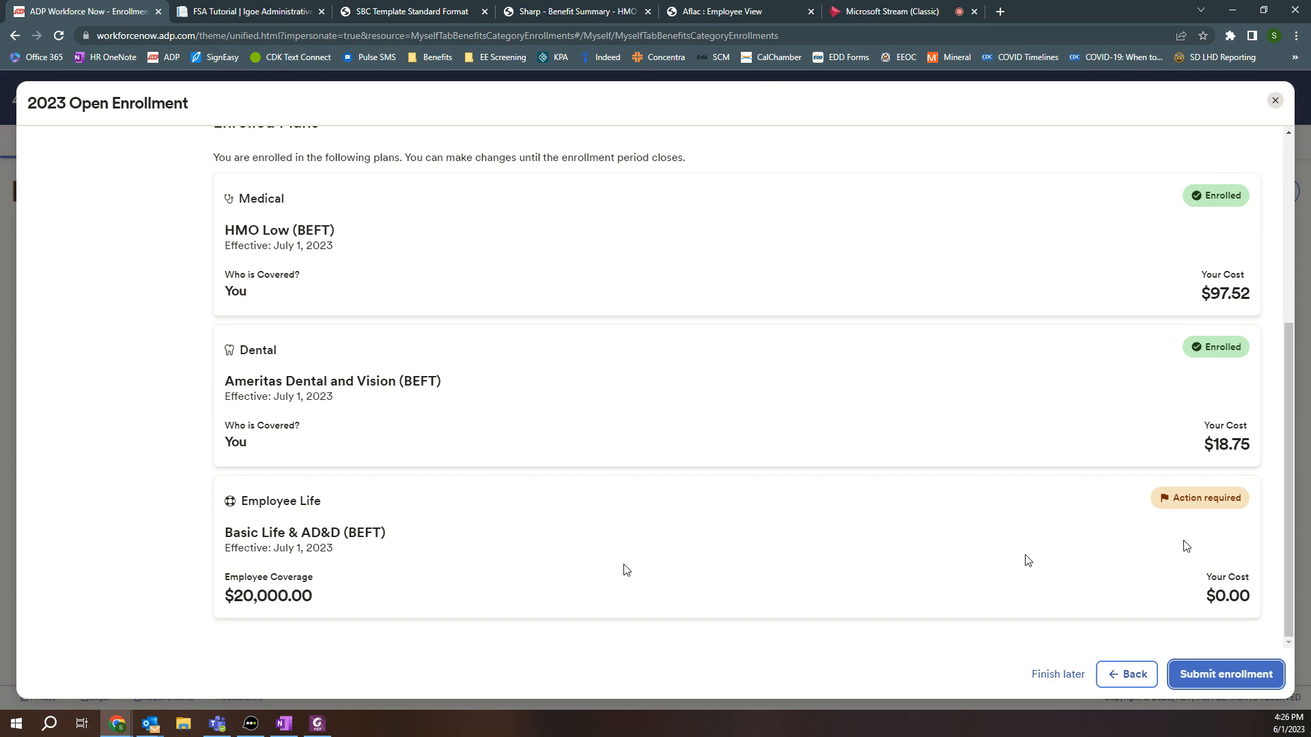
- Start submitting the enrollment and dismiss the confirmation without submitting
{"action": "left_click", "coordinate": [1224, 681]}
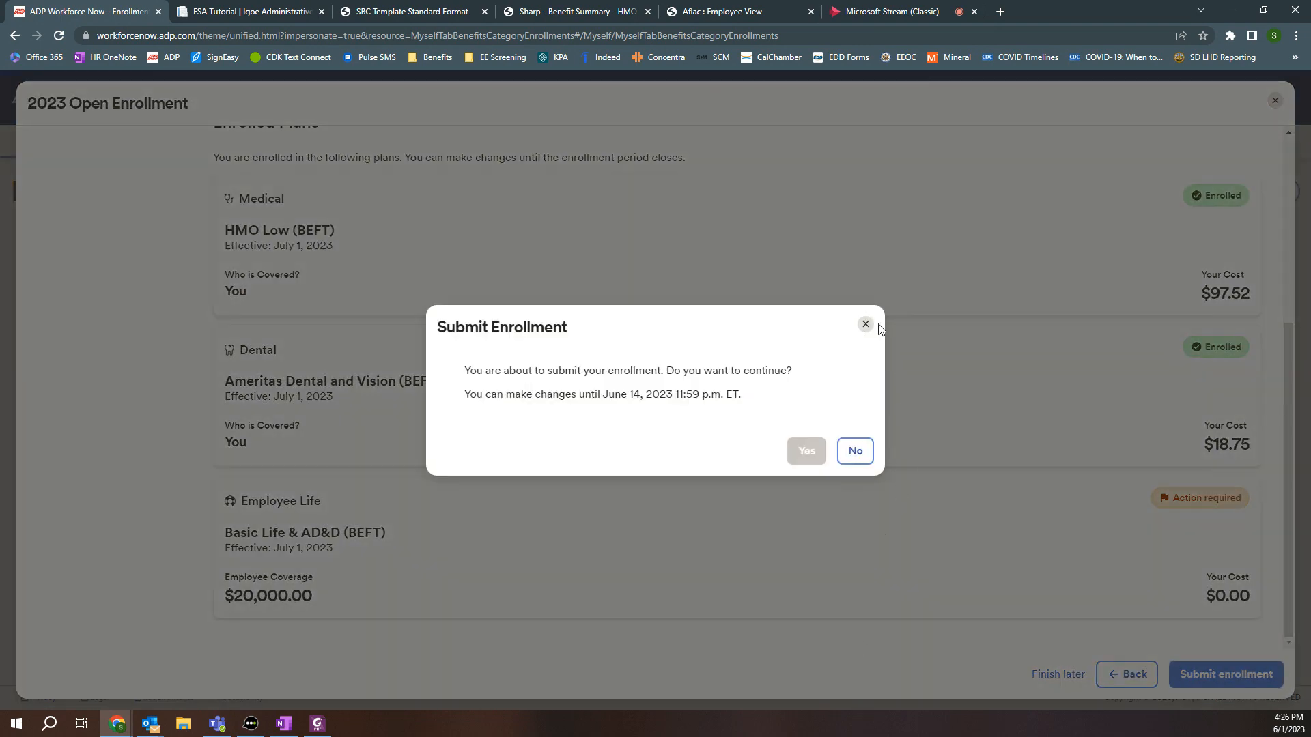
{"action": "left_click", "coordinate": [876, 325]}
- Switch to Foxit PDF Editor and read the completion message and HR & Payroll contact section in Confirmation Window.pdf
{"action": "left_click", "coordinate": [317, 724]}
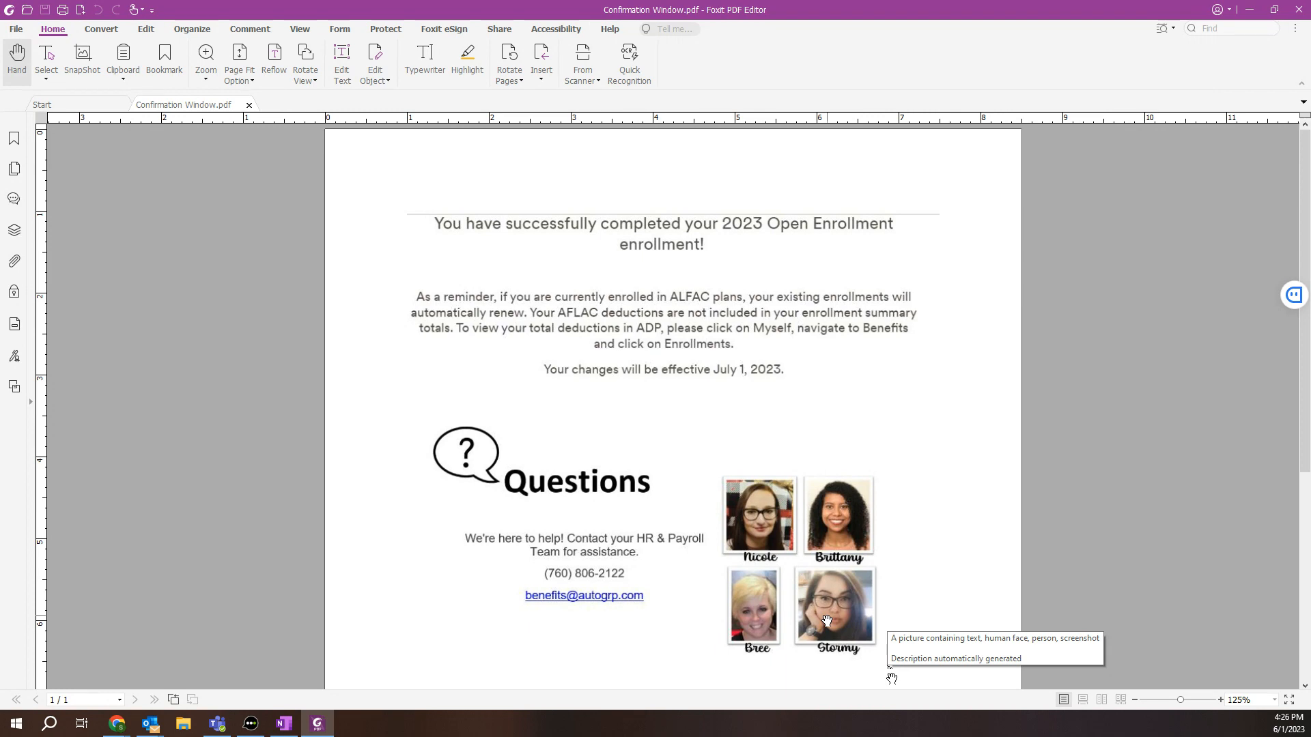
{"action": "scroll", "coordinate": [779, 430], "scroll_direction": "down", "scroll_amount": 1}
{"action": "scroll", "coordinate": [773, 426], "scroll_direction": "down", "scroll_amount": 2}
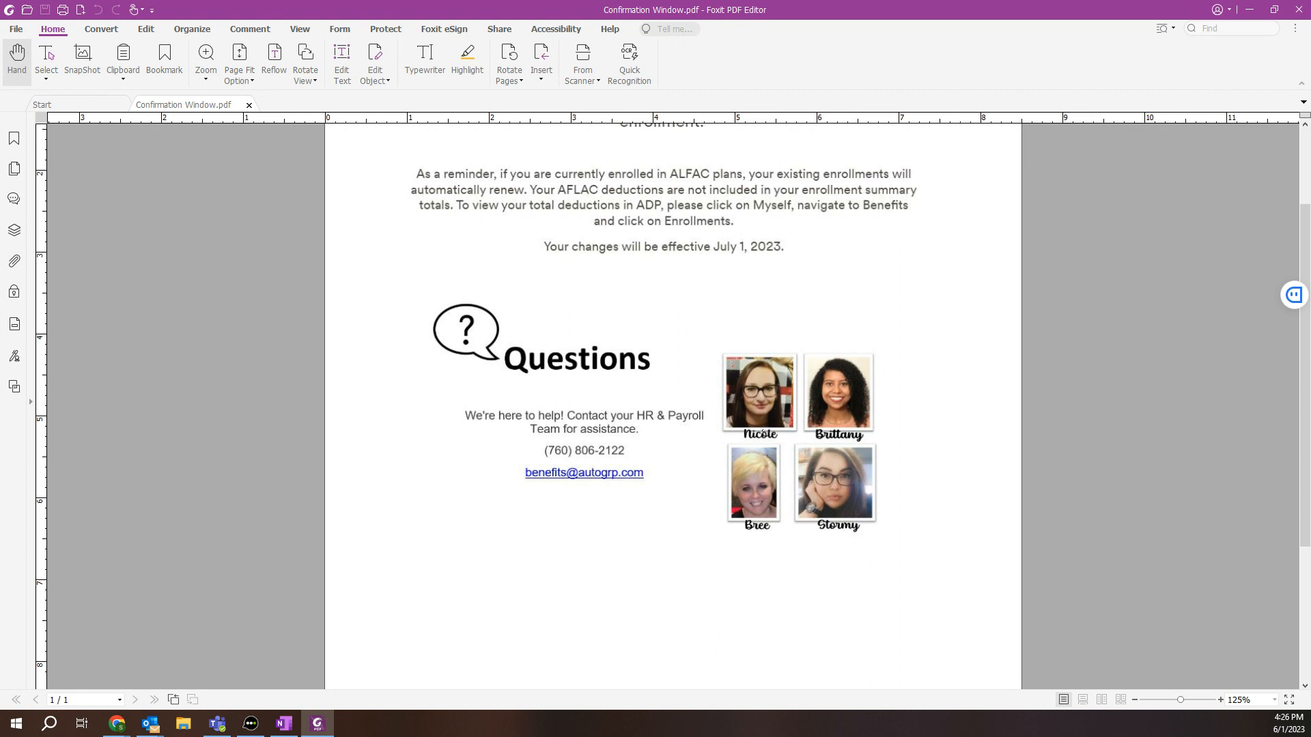